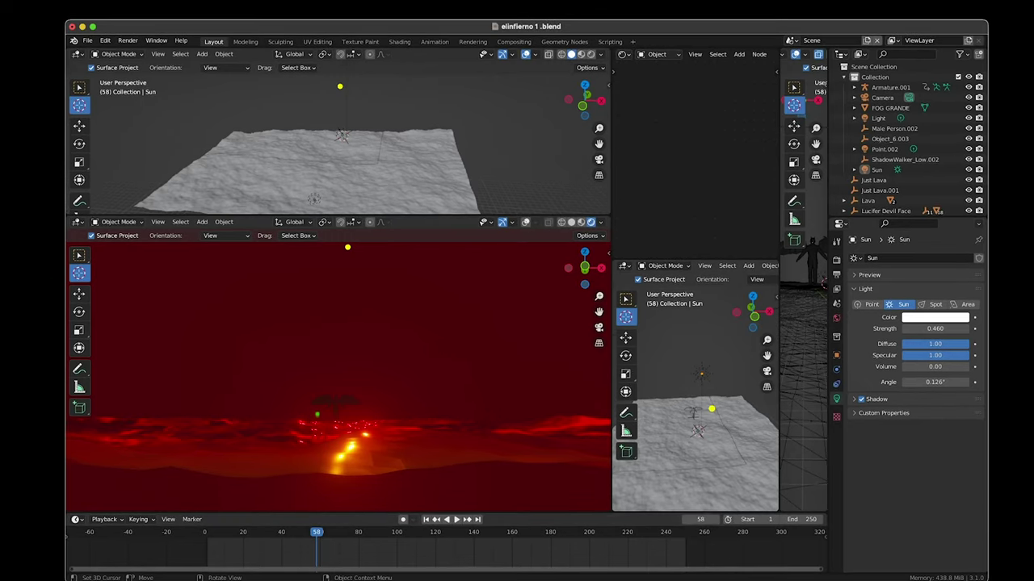
Add a second sun light and move it along the Z and X axes.
key("shift+a")
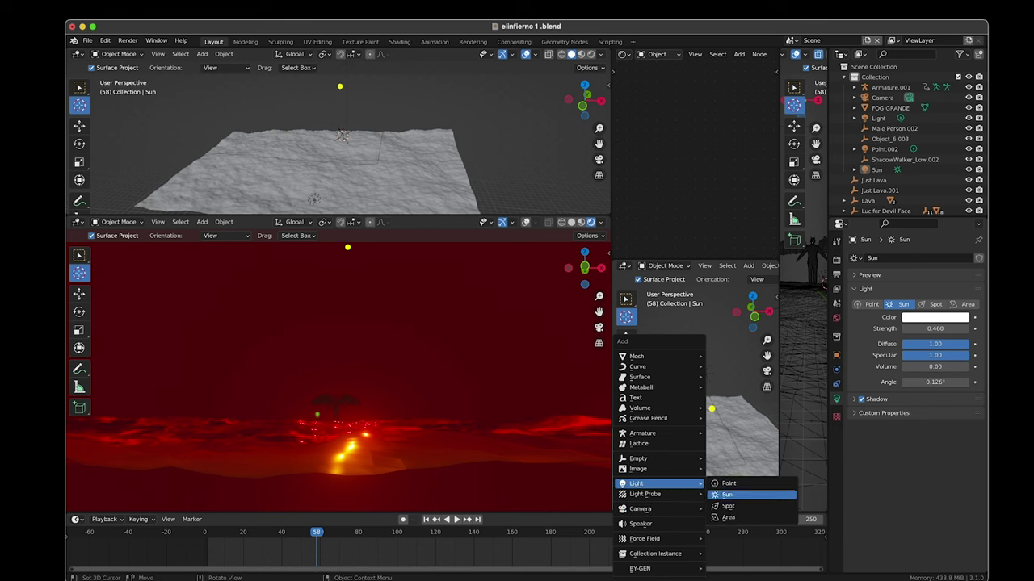
left_click(727, 494)
key("g")
key("z")
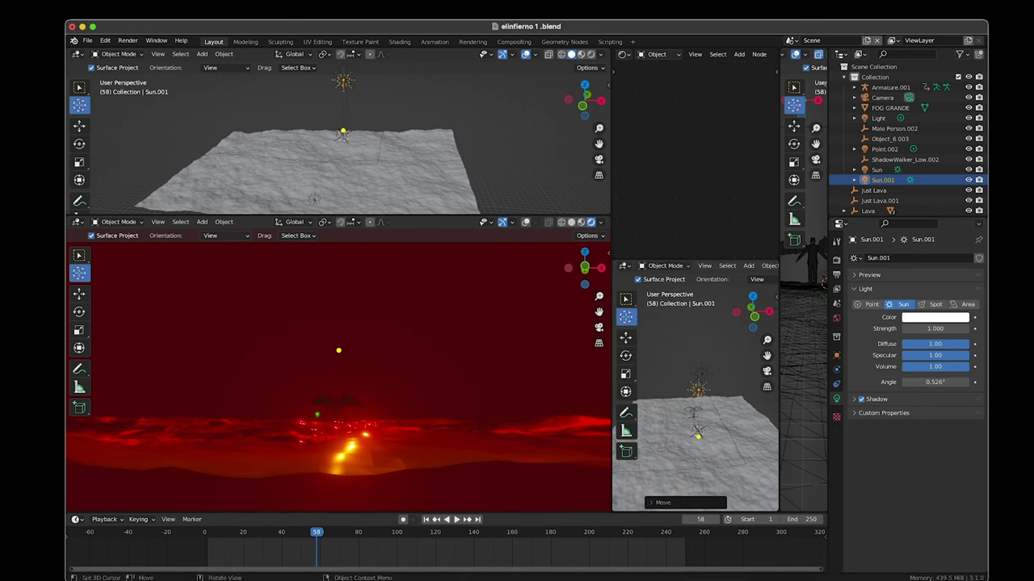
key("x")
left_click(652, 391)
Raise Sun.001 further along Z and Y to sit high above the terrain.
middle_click_drag(652, 391, 695, 396)
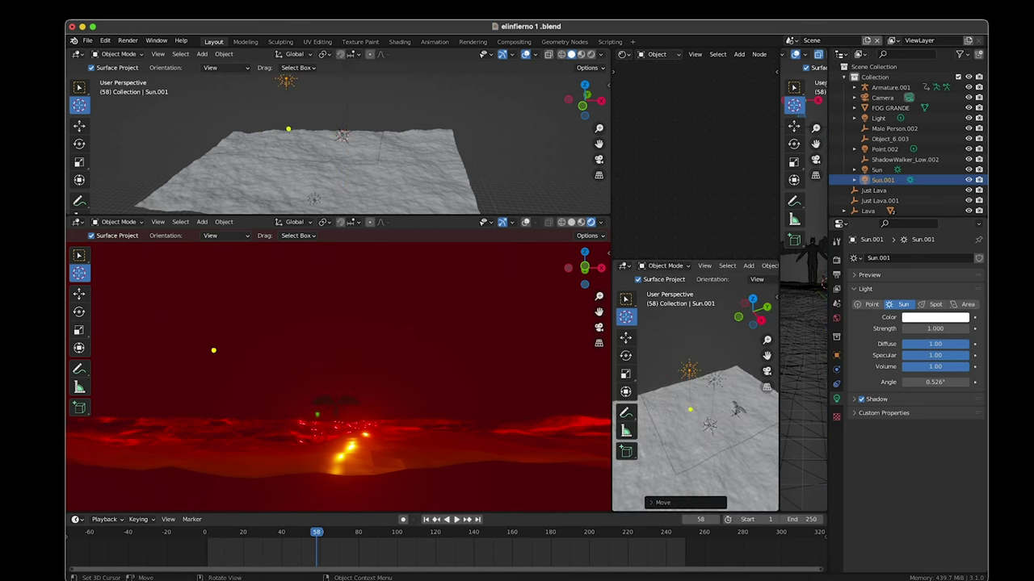
key("g")
key("z")
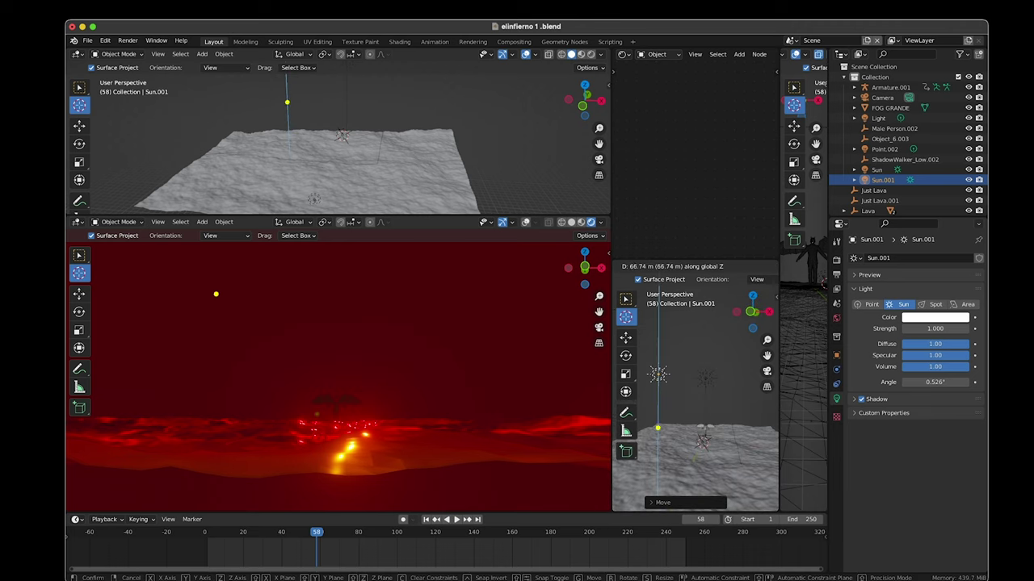
key("y")
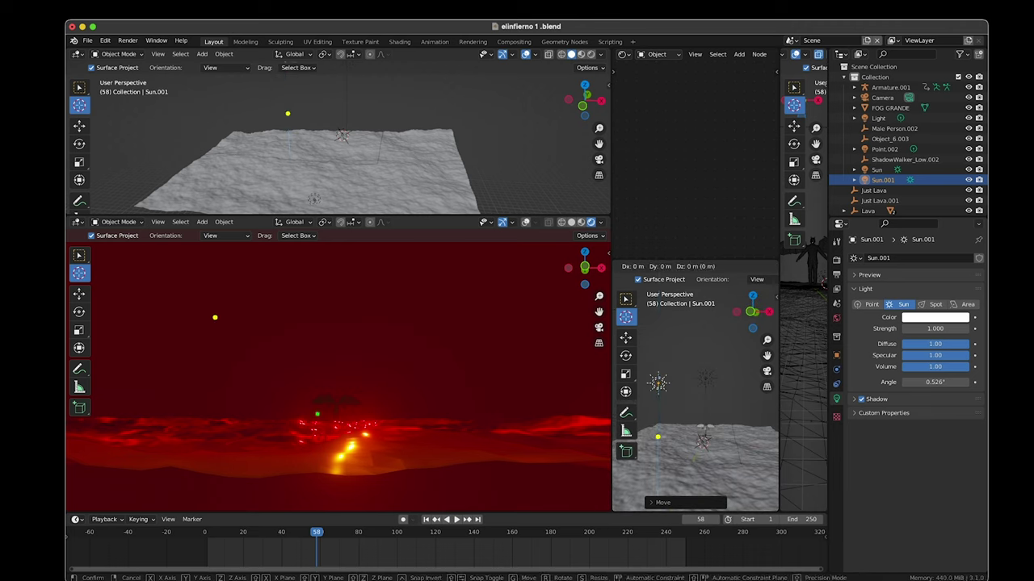
left_click(651, 435)
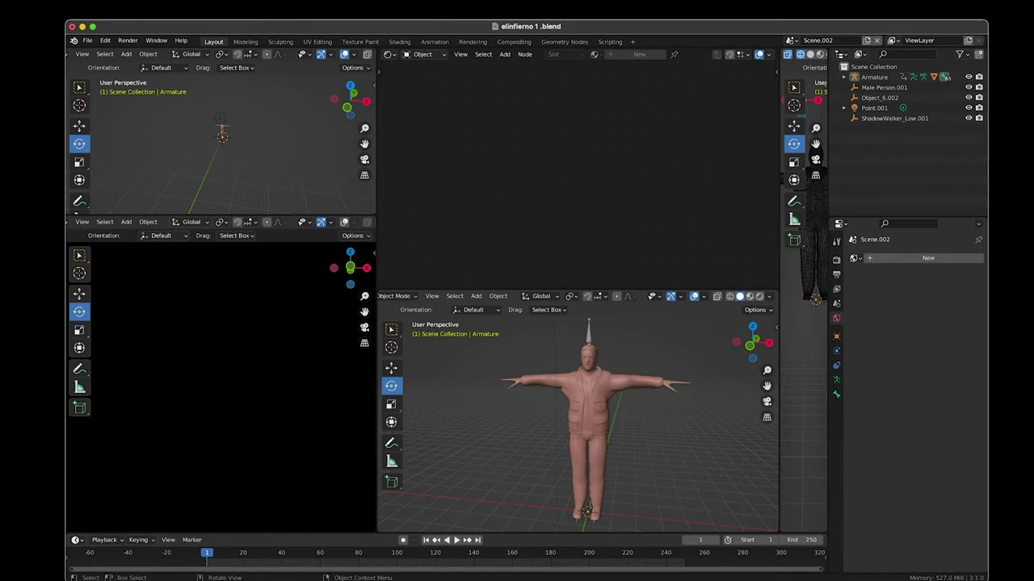
Select the character's Armature in Scene.002 and switch it into Pose Mode.
left_click(412, 295)
left_click(379, 335)
mouse_move(577, 404)
middle_mouse_down("shift")
mouse_move(575, 424)
mouse_move(618, 400)
middle_mouse_up("shift")
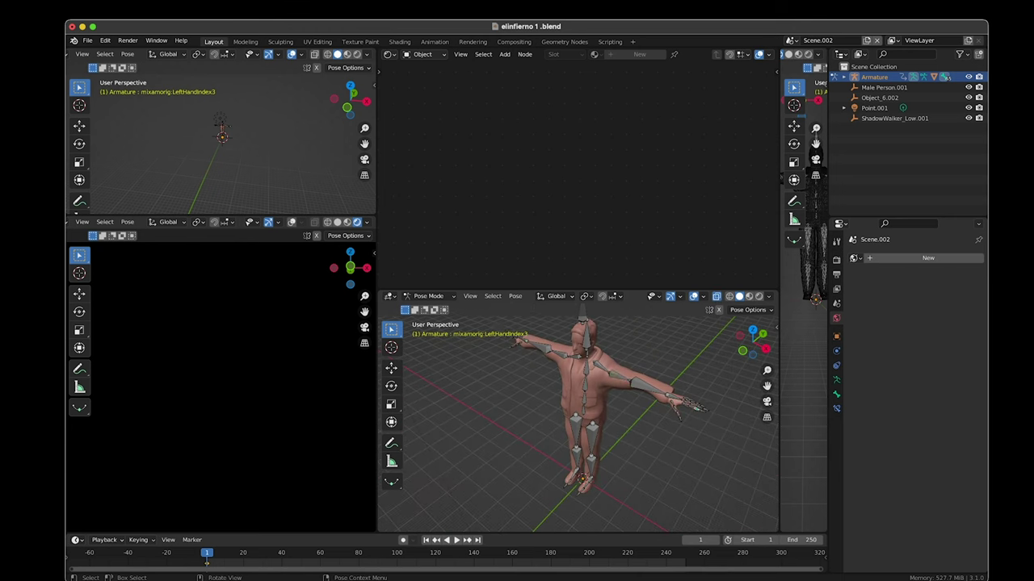
With the Rotate tool, raise the right arm and the left shoulder and forearm.
left_click(391, 385)
left_click(597, 355)
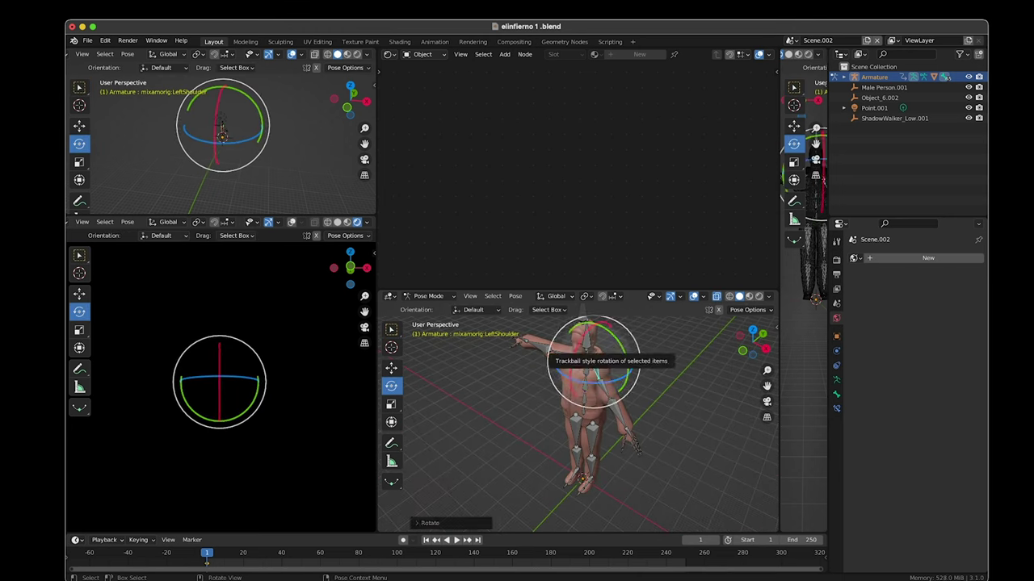
mouse_move(582, 319)
left_mouse_down()
mouse_move(557, 343)
mouse_move(622, 404)
left_mouse_up()
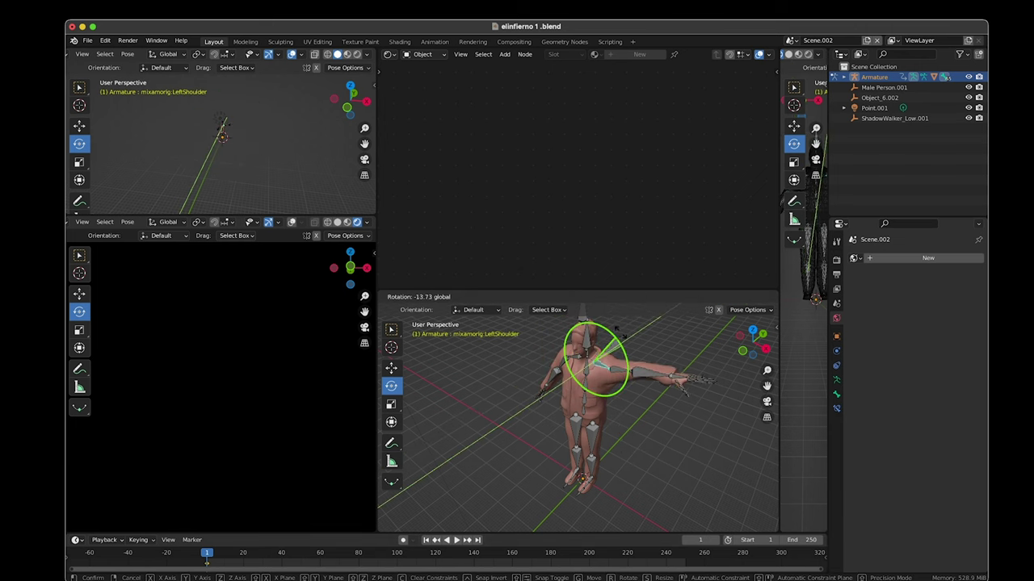
mouse_move(565, 387)
middle_mouse_down()
mouse_move(450, 378)
mouse_move(565, 404)
mouse_move(565, 420)
middle_mouse_up()
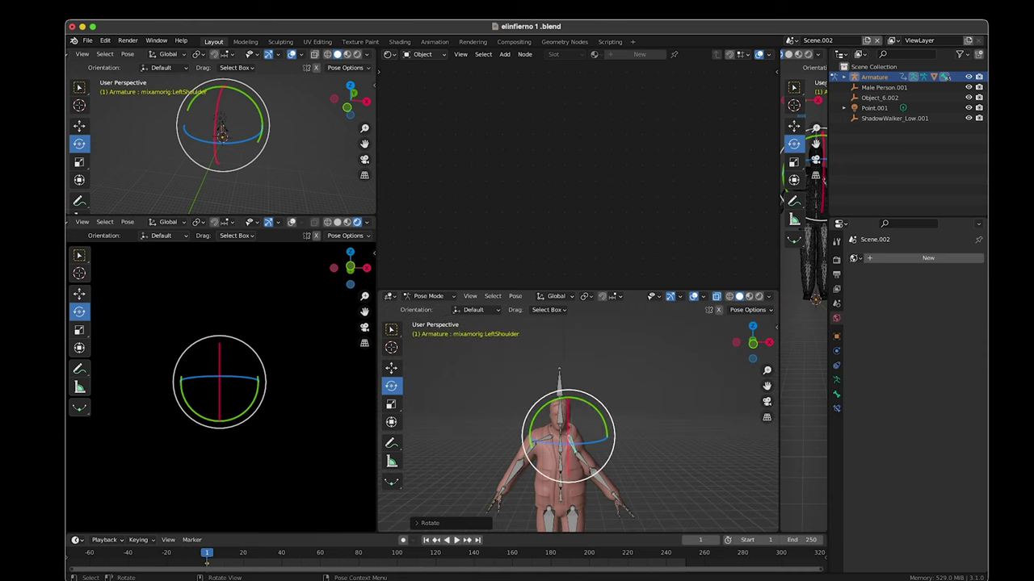
mouse_move(571, 380)
left_mouse_down()
mouse_move(598, 436)
mouse_move(538, 395)
left_mouse_up()
left_click(650, 459)
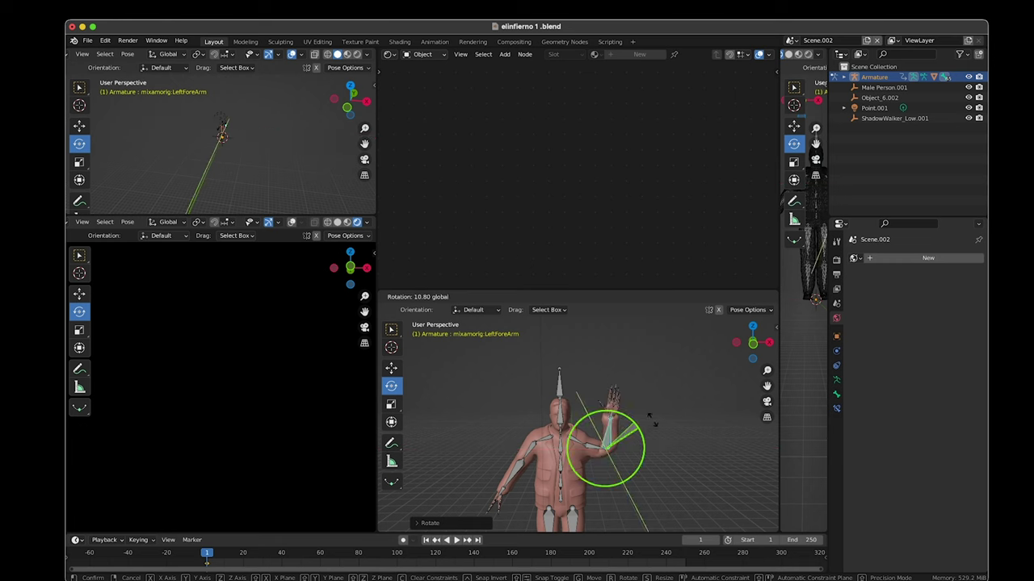
left_click_drag(599, 383, 614, 404)
key("shift+space")
Rotate the right shoulder up and bend the right forearm upward on X.
key("g")
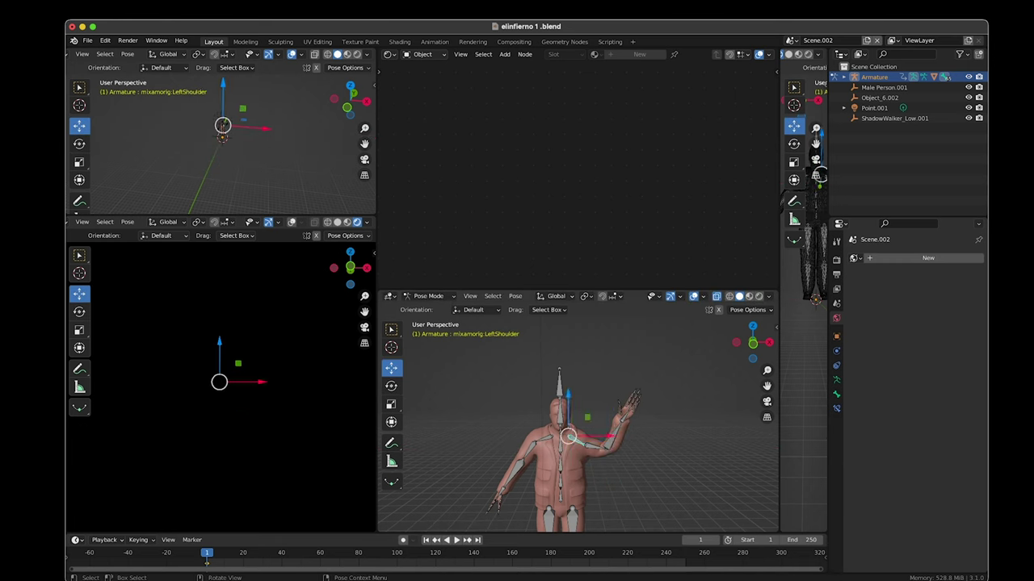
key("shift+space")
key("r")
left_click_drag(565, 428, 614, 404)
mouse_move(557, 428)
left_mouse_down()
mouse_move(623, 413)
mouse_move(594, 400)
left_mouse_up()
left_click(493, 442)
mouse_move(517, 441)
left_mouse_down()
mouse_move(557, 436)
mouse_move(567, 455)
left_mouse_up()
left_click_drag(544, 412, 516, 361)
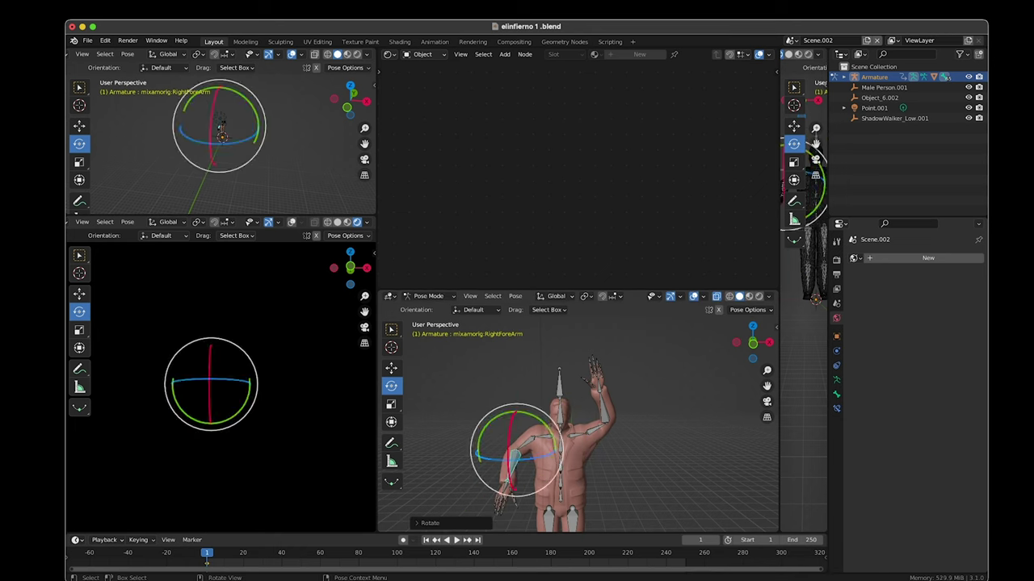
key("x")
left_click(731, 368)
Tilt the head bone around X, checking the pose from behind and front.
left_click(559, 379)
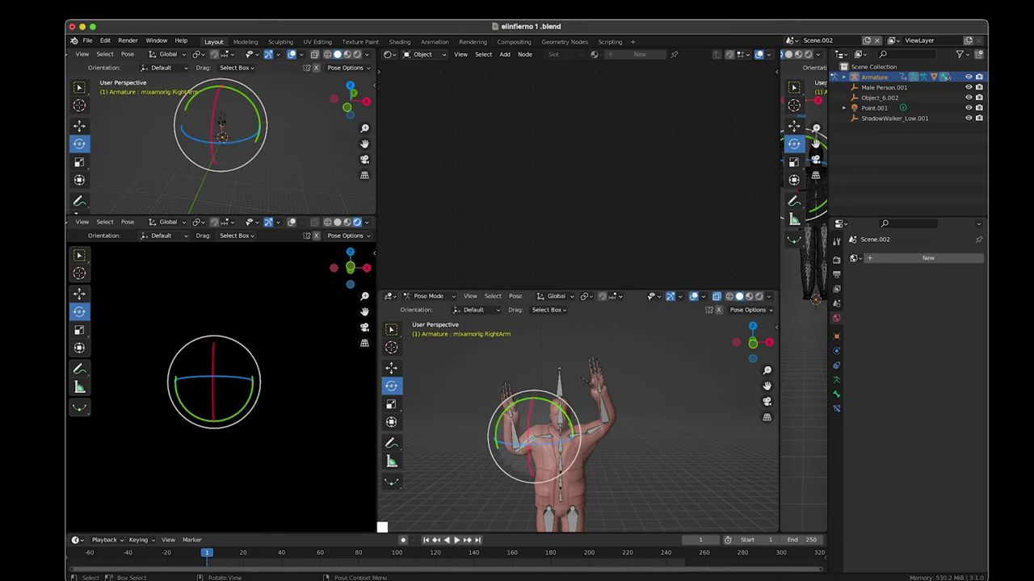
left_click_drag(565, 404, 533, 420)
middle_click_drag(533, 420, 622, 380)
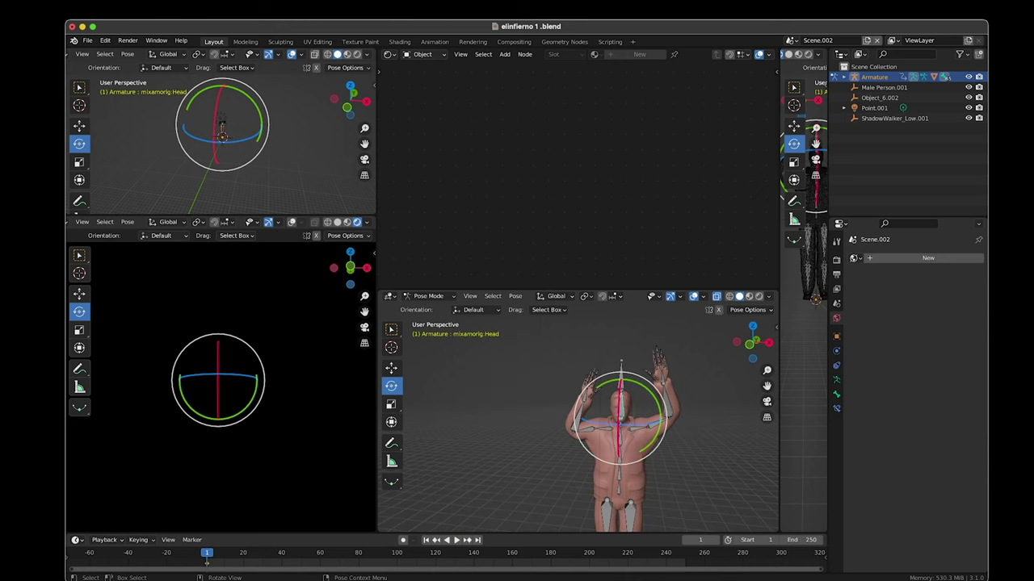
left_click_drag(621, 379, 620, 404)
mouse_move(620, 404)
middle_mouse_down()
mouse_move(533, 380)
mouse_move(549, 387)
mouse_move(517, 363)
middle_mouse_up()
left_click(496, 432)
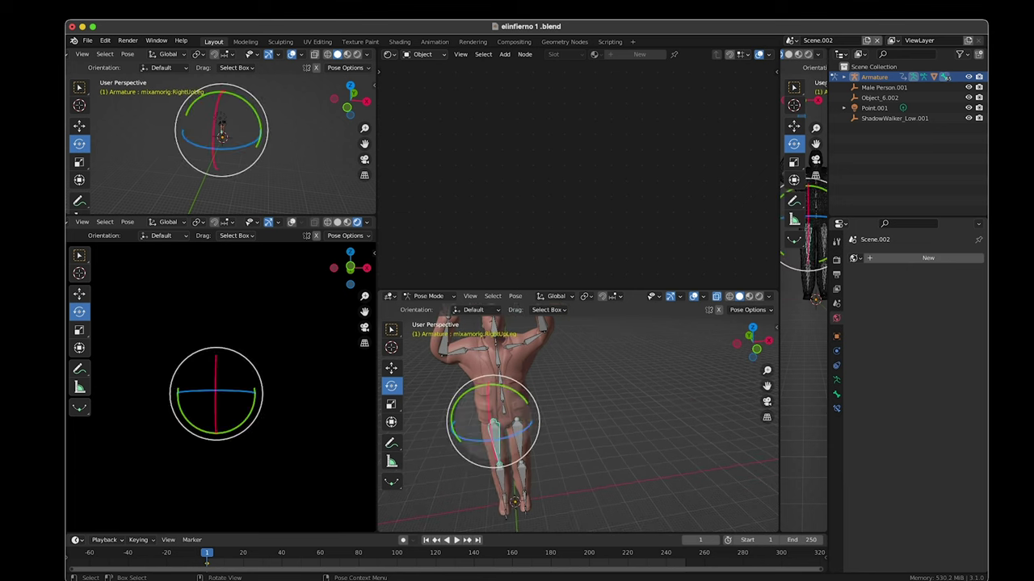
mouse_move(497, 432)
middle_mouse_down()
mouse_move(517, 404)
mouse_move(597, 379)
middle_mouse_up()
Keyframe all objects at frame 1 and enlarge the timeline and 3D view.
key("ctrl+Tab")
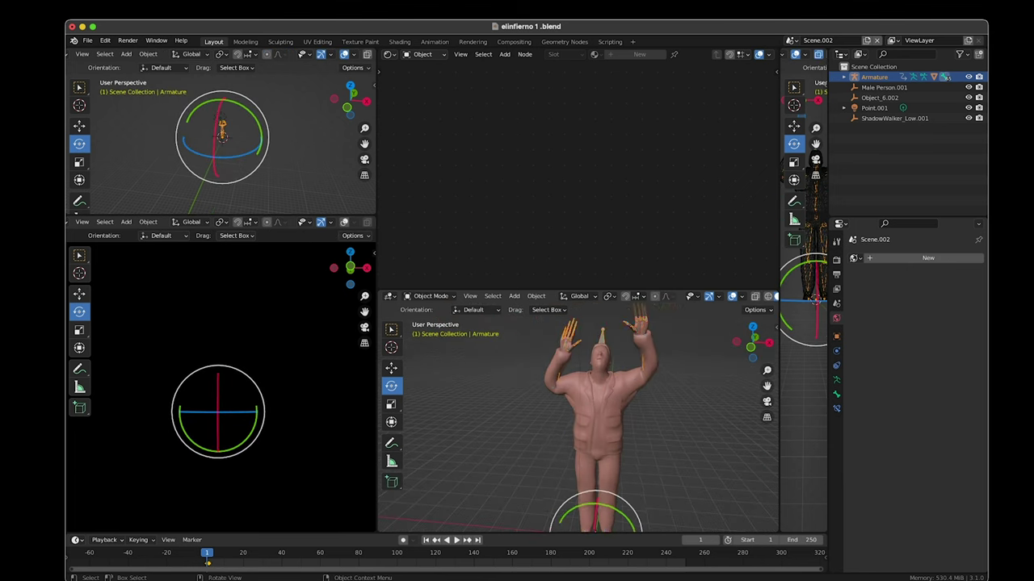
middle_click_drag(581, 420, 598, 437)
key("a")
key("i")
left_click(453, 437)
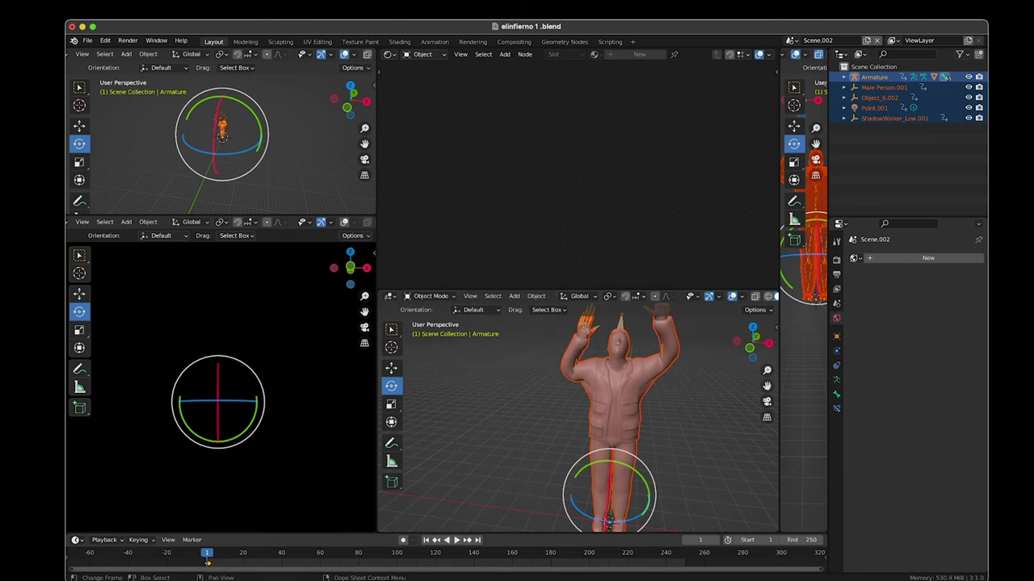
key("space")
key("space")
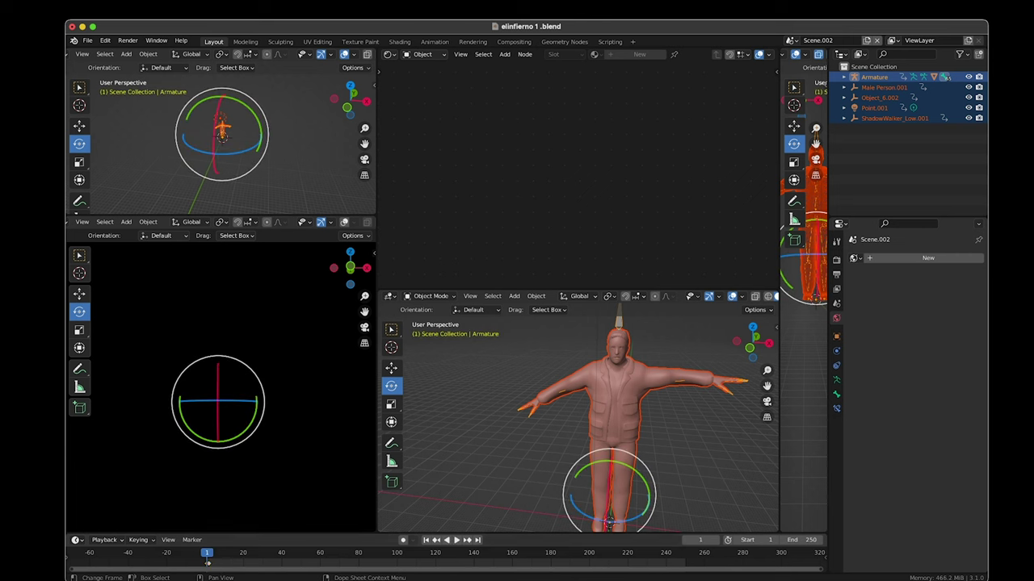
left_click_drag(566, 534, 565, 451)
left_click_drag(565, 290, 565, 108)
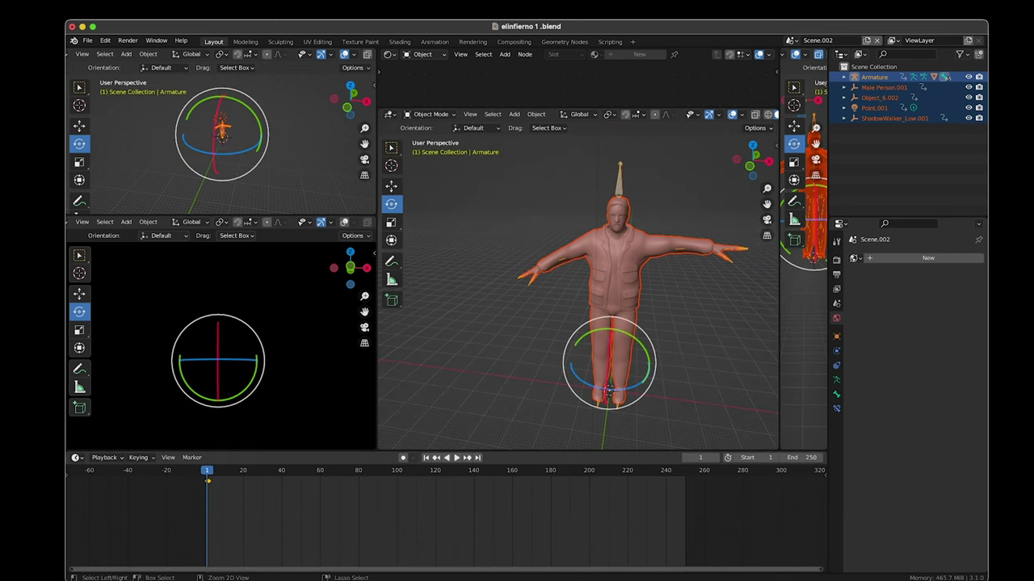
Keyframe all bones of the raised-arms pose at frame 1, then advance to frame 40.
key("ctrl+Tab")
key("a")
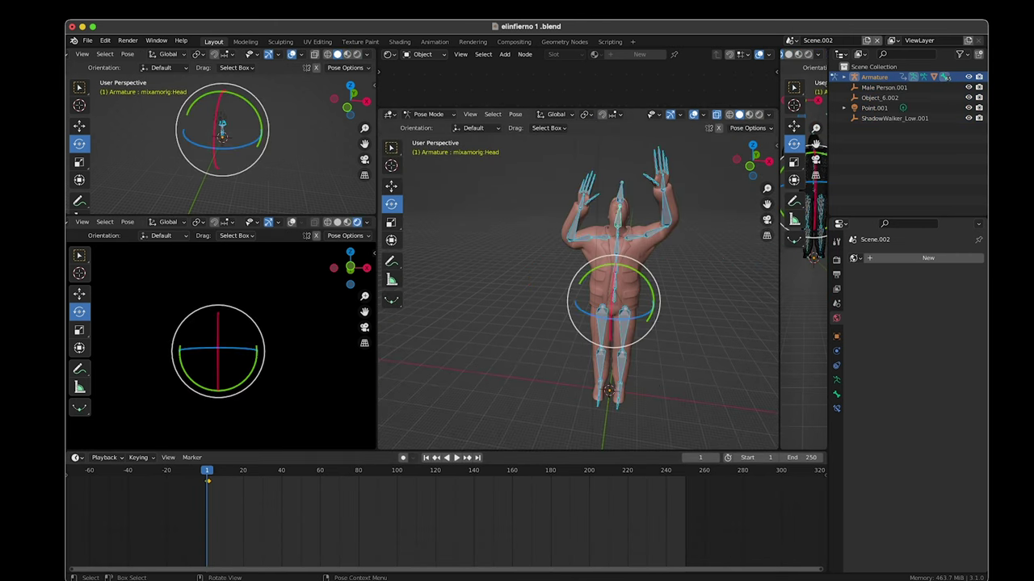
key("i")
key("Return")
key("space")
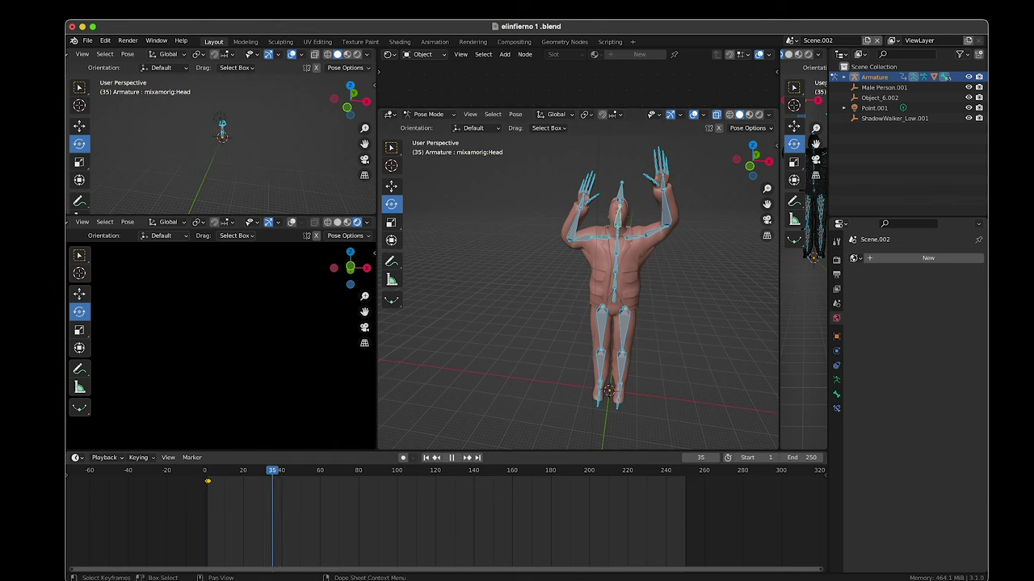
key("space")
At frame 40, rotate both shoulder and forearm bones down into a bent pose.
left_click(662, 194)
key("r")
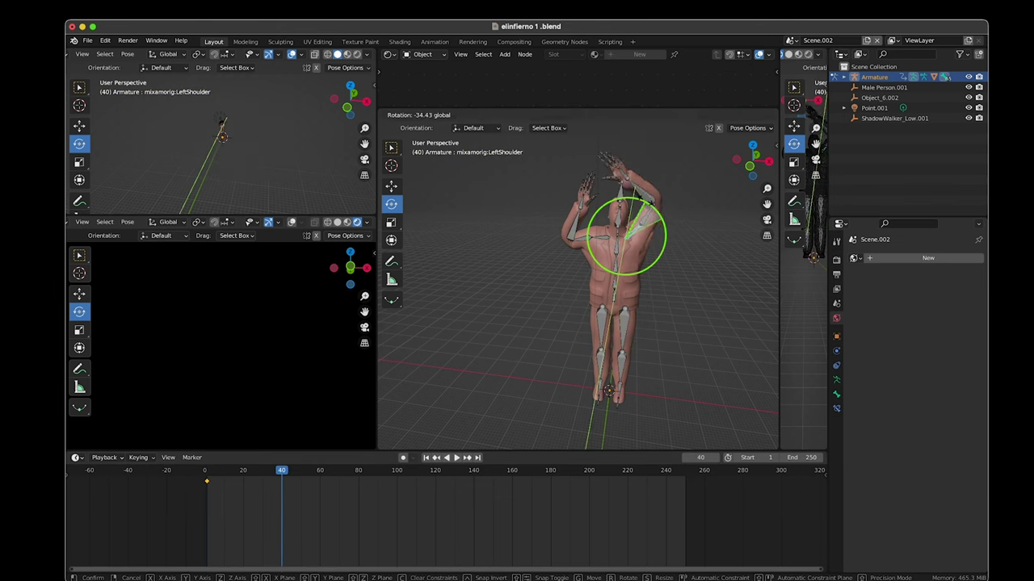
left_click(699, 176)
key("r")
left_click(699, 176)
left_click(597, 212)
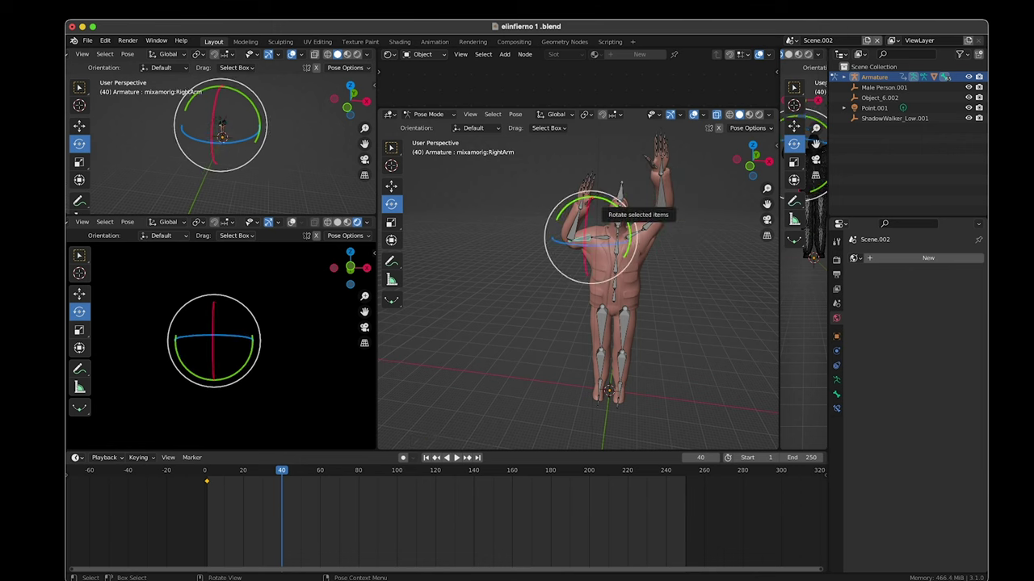
key("r")
left_click(381, 444)
left_click(578, 198)
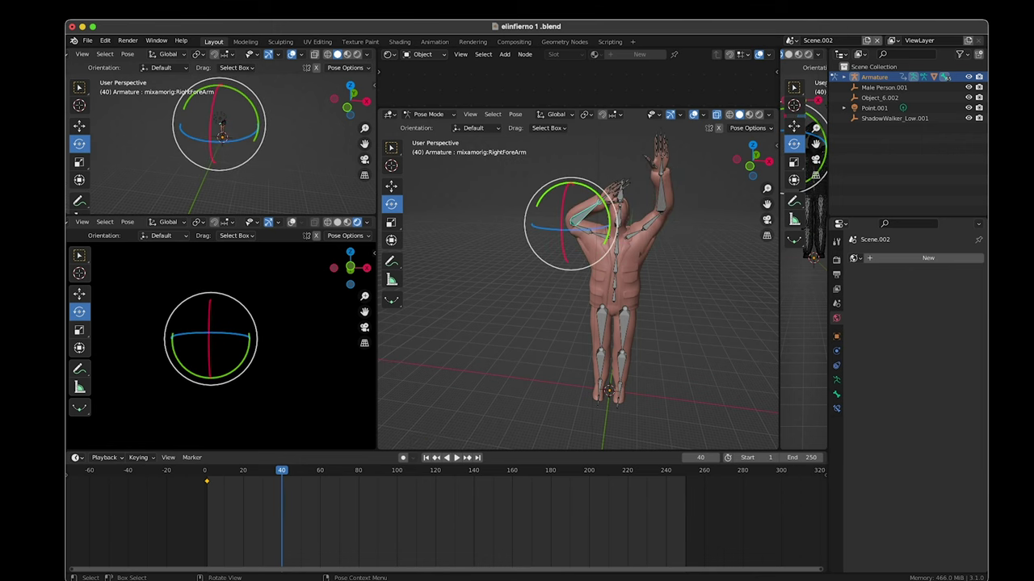
key("r")
left_click(387, 448)
Keyframe location, rotation, scale and custom properties for all bones, then play back.
key("a")
key("i")
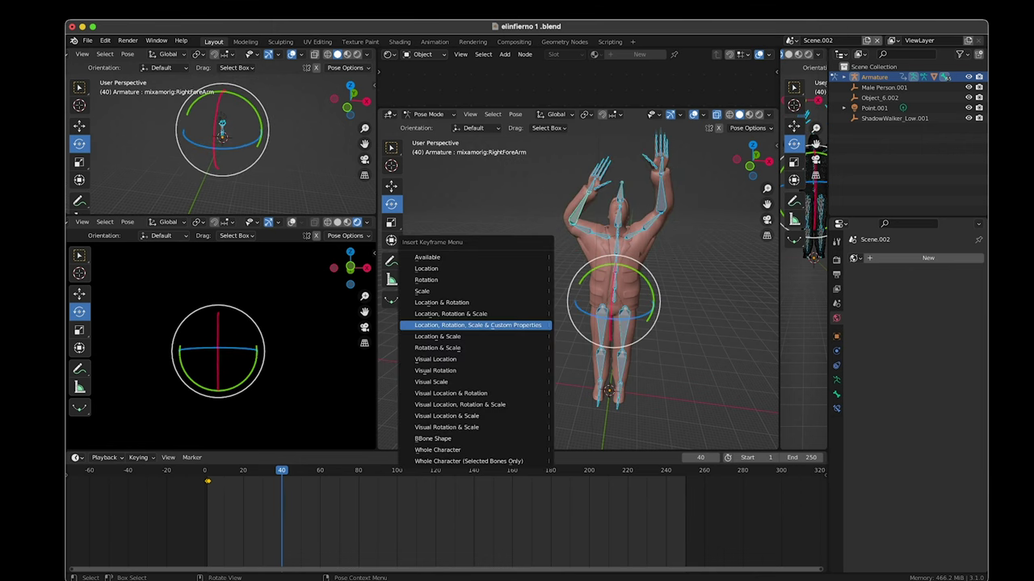
left_click(461, 326)
key("shift+Left")
key("space")
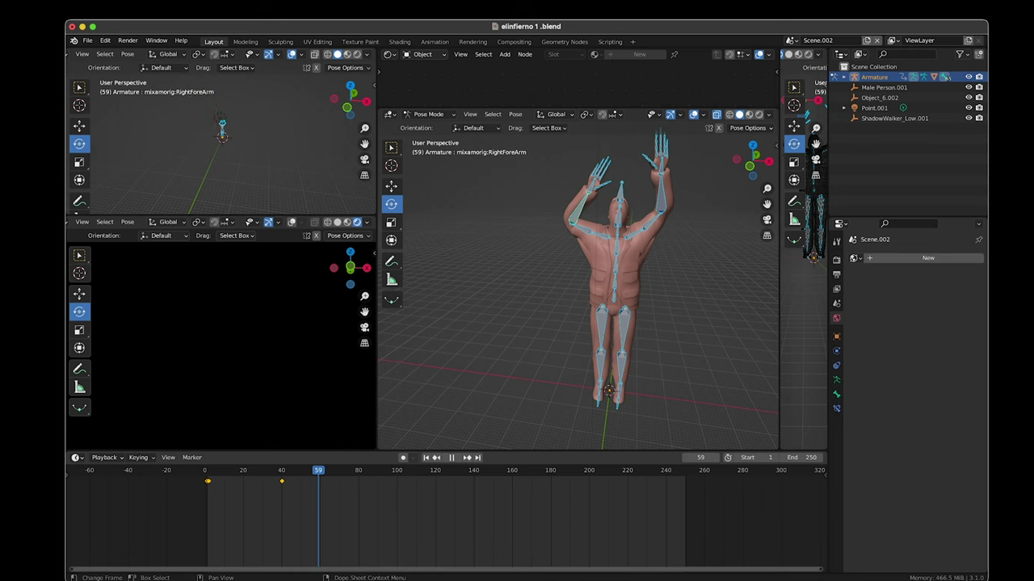
Rotate the Head bone around the X axis and keyframe it at frame 19.
left_click(618, 206)
key("space")
key("r")
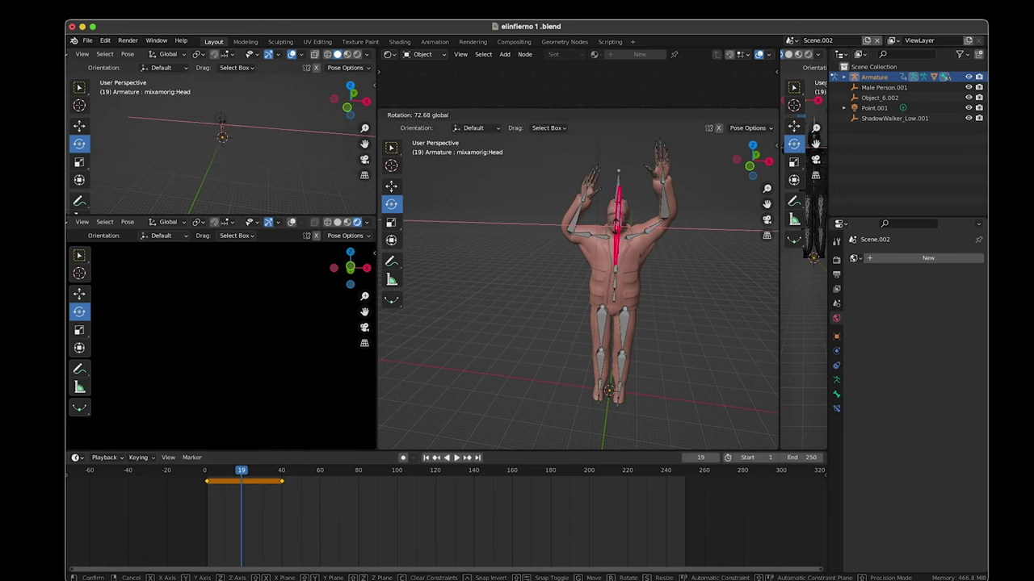
key("Return")
key("r")
key("Escape")
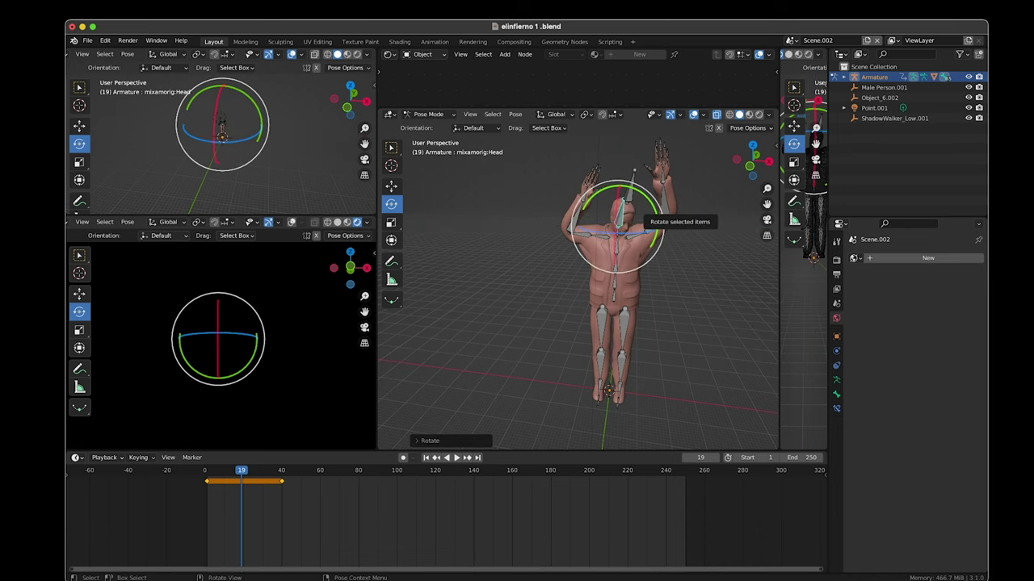
key("r")
key("y")
key("x")
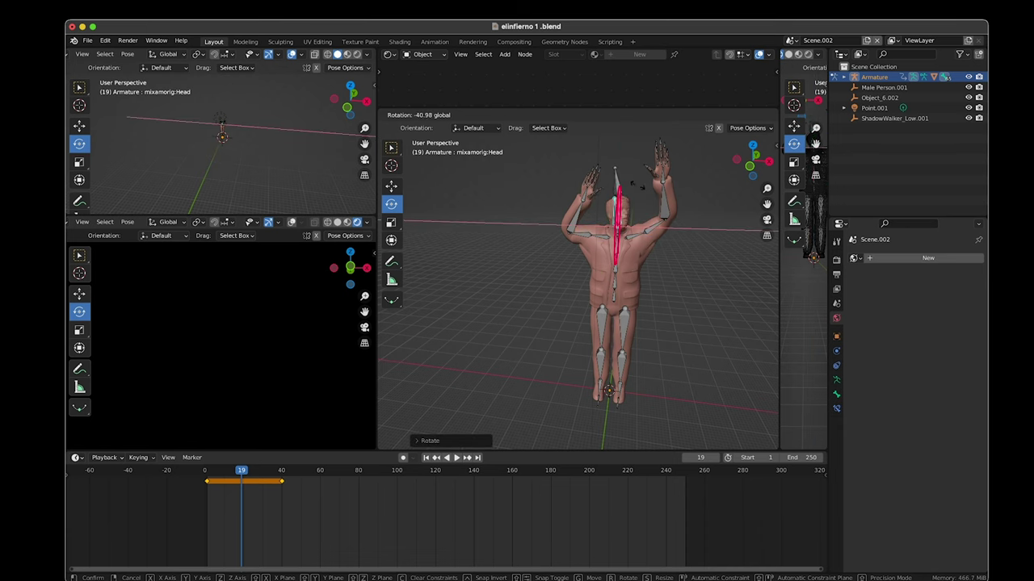
key("Return")
key("i")
Preview the head motion, undo extra keys, and move the selected bone keys to frame 60.
key("space")
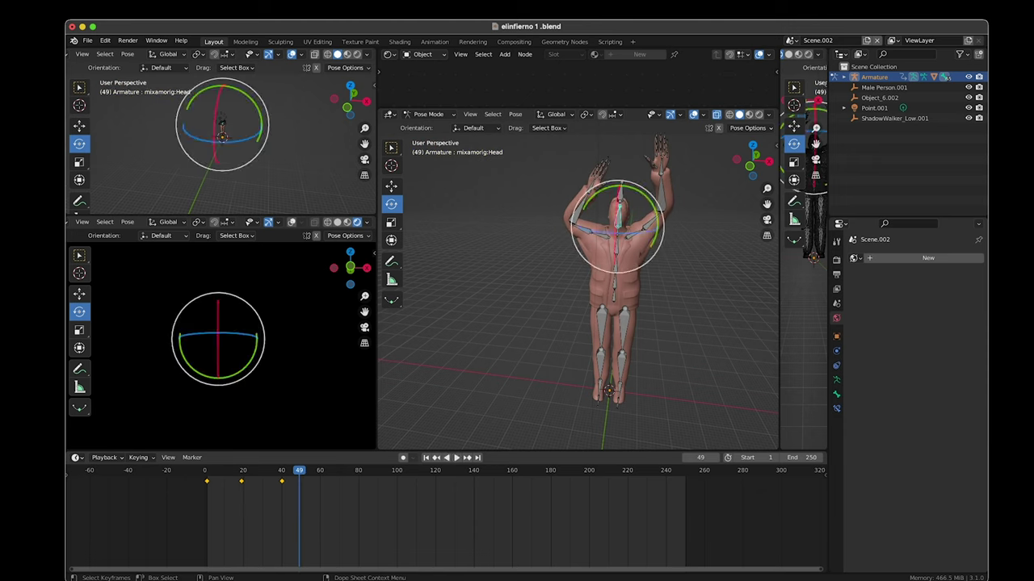
key("space")
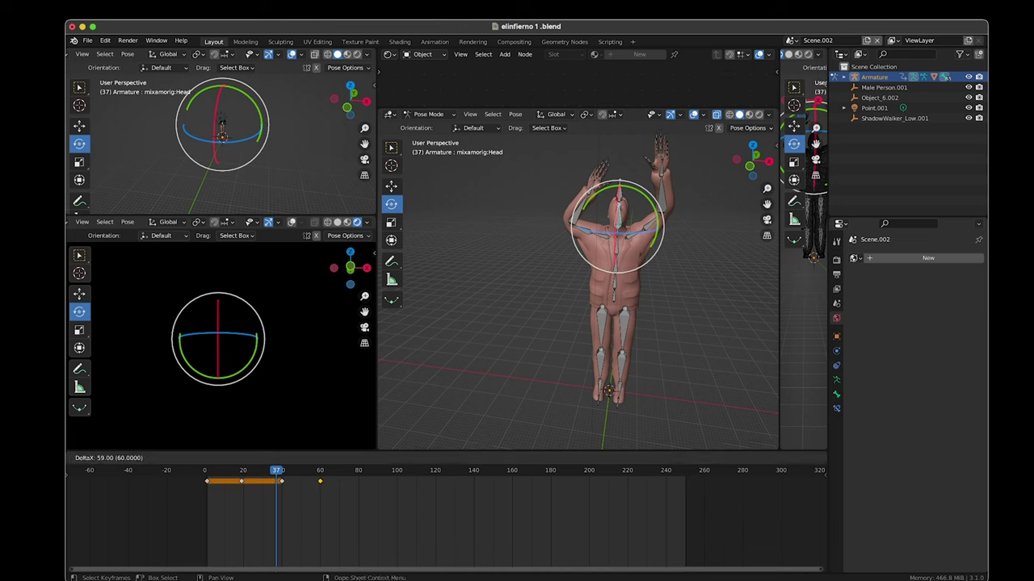
key("space")
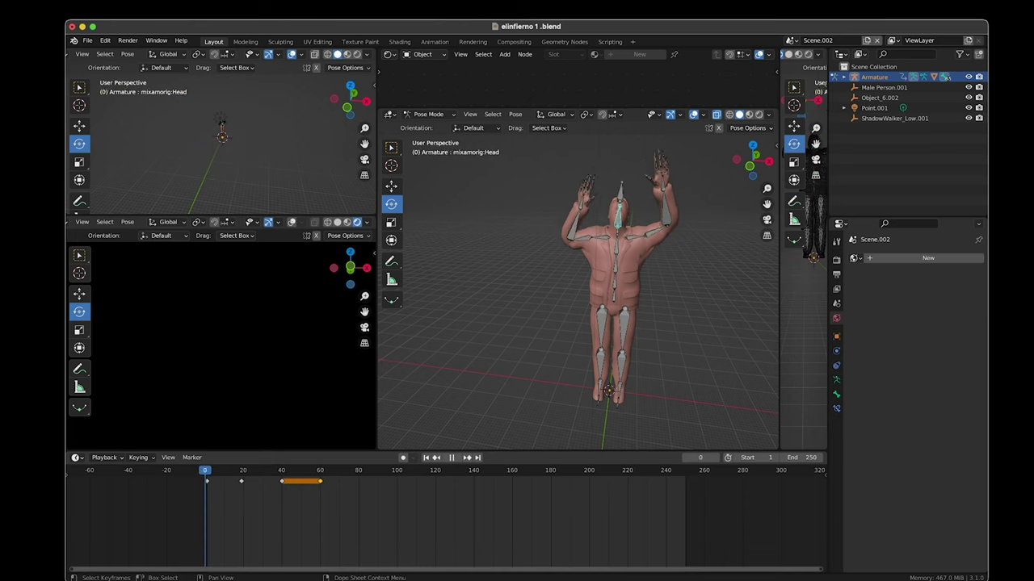
key("space")
key("Return")
key("space")
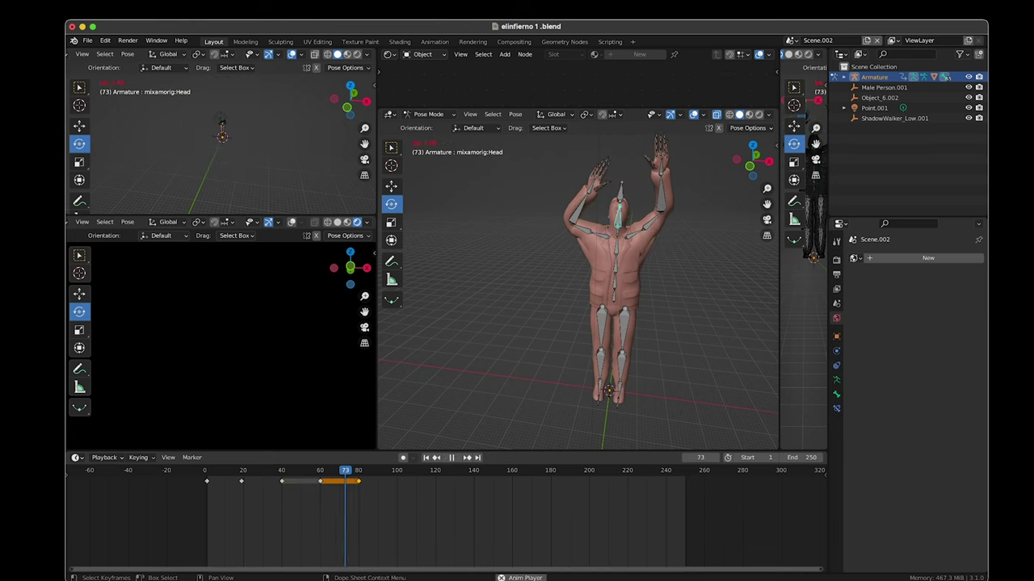
key("space")
key("ctrl+z")
key("space")
key("space")
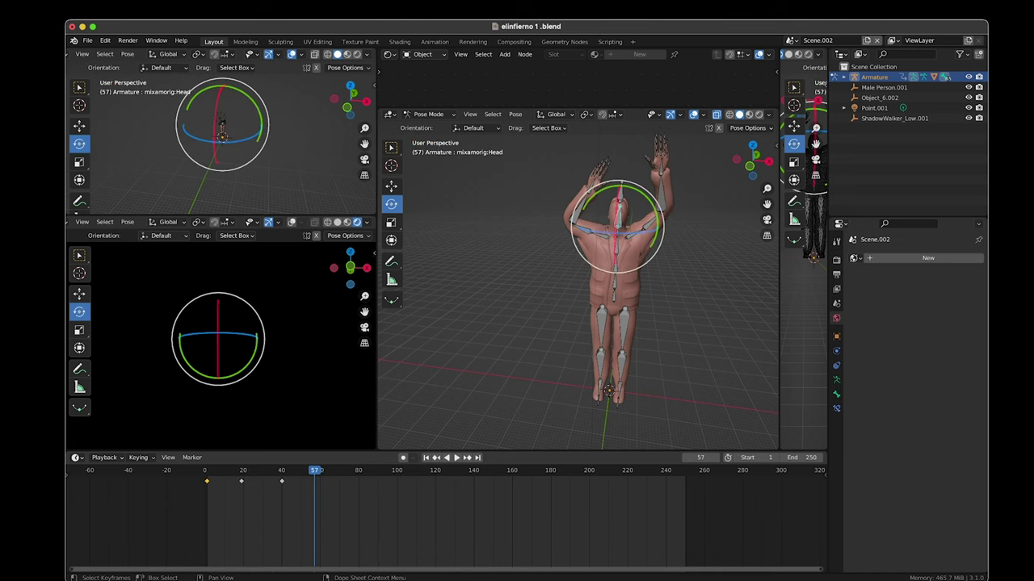
key("space")
key("space")
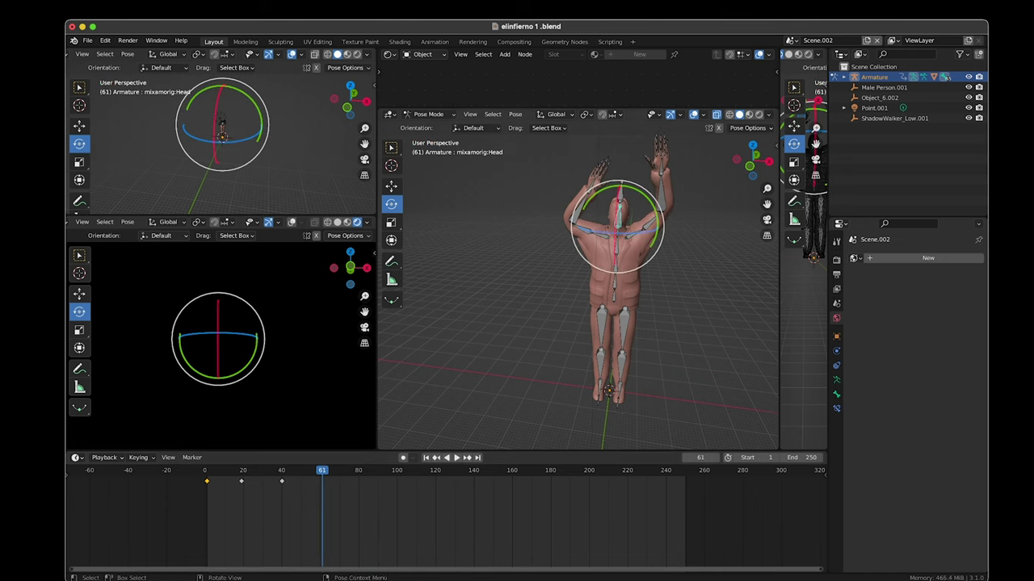
key("a")
key("Return")
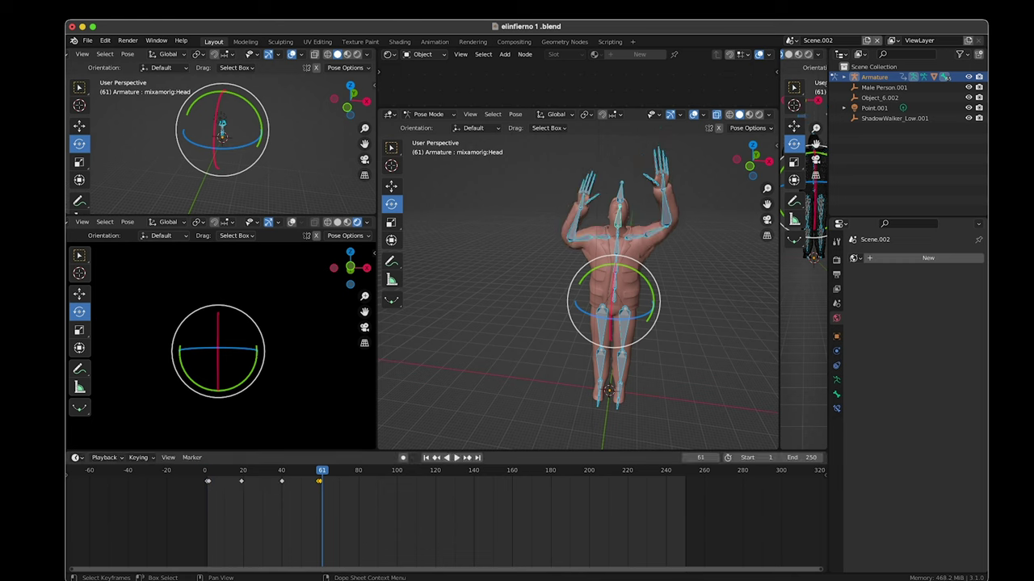
key("space")
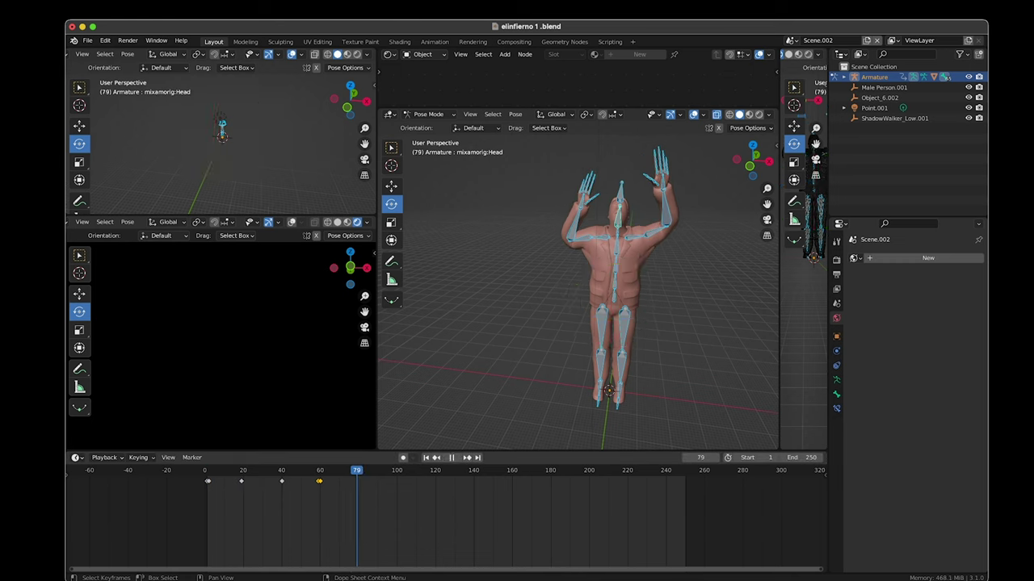
Move the frame-20 key to around frame 80, leaving the frame-40 key in place.
left_click_drag(255, 491, 216, 469)
key("Return")
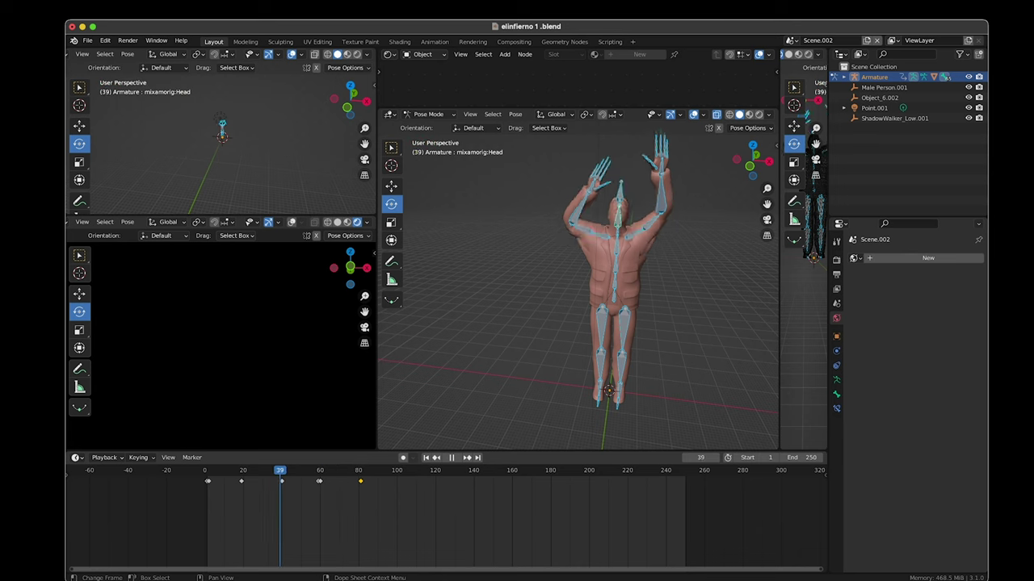
left_click(282, 481)
key("g")
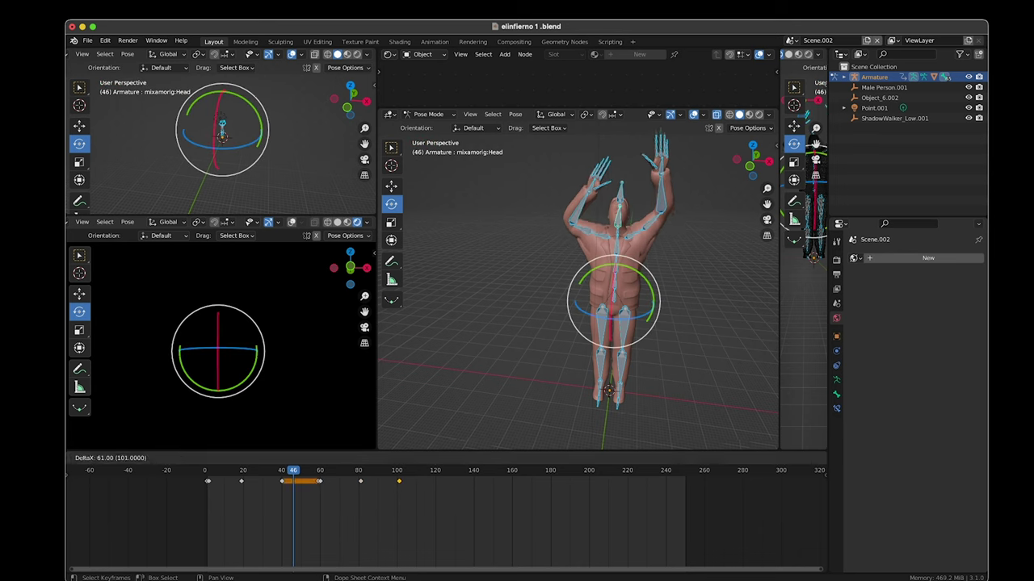
key("Escape")
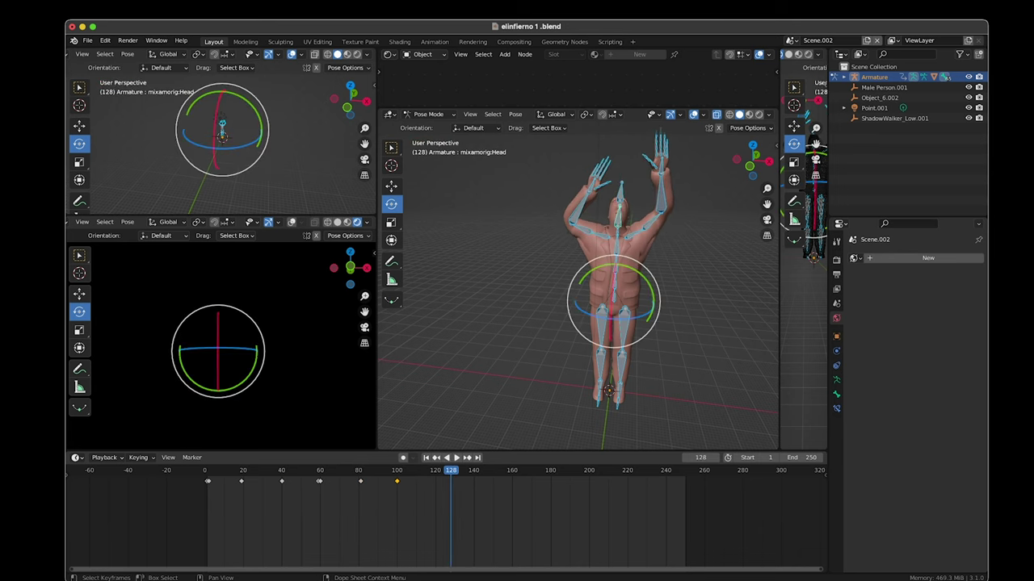
left_click(241, 481)
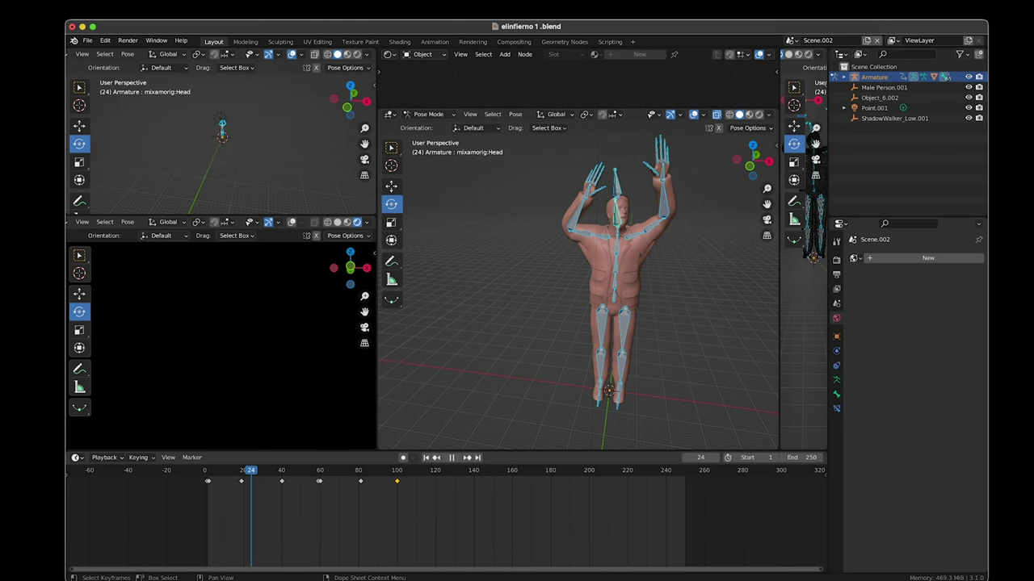
key("shift+ctrl+space")
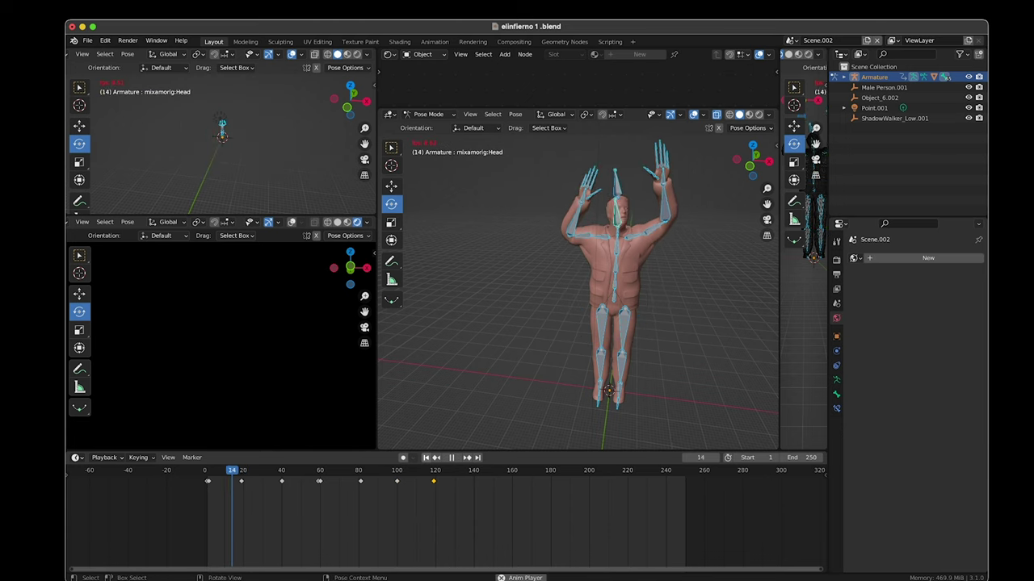
key("space")
Copy the frame-0 key to about frame 140 and play back the loop.
left_click_drag(187, 473, 216, 494)
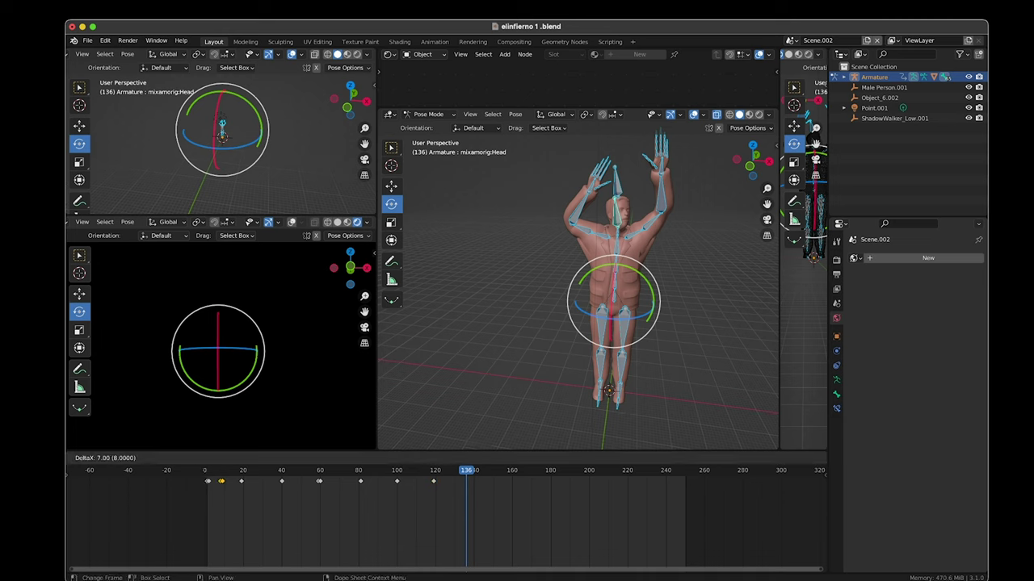
key("Return")
key("space")
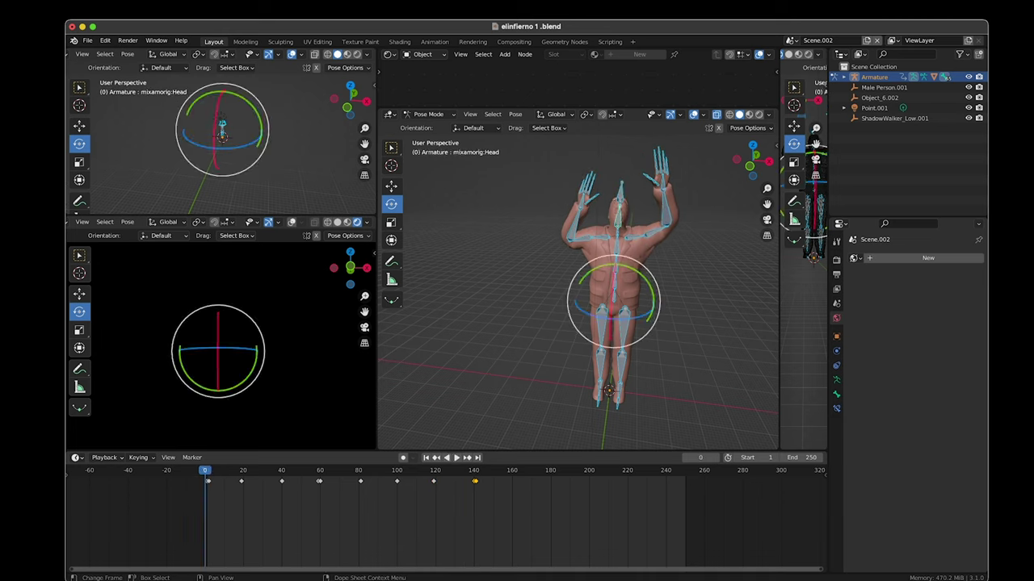
key("space")
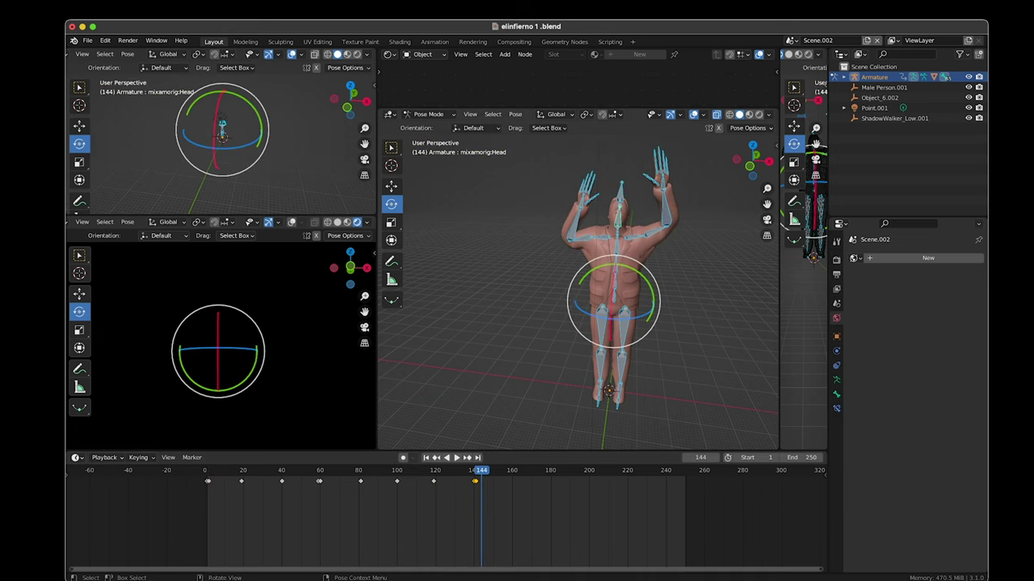
key("shift+Left")
Twist and tilt the Spine1 bone, keyframe it near frame 128, and preview the torso sway.
left_click(618, 274)
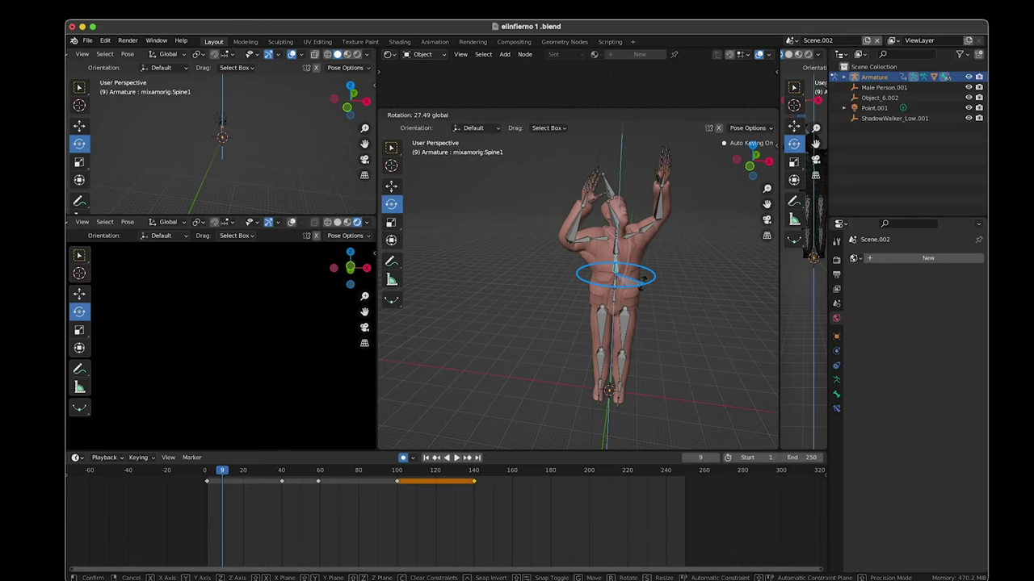
key("space")
key("space")
mouse_move(638, 276)
left_mouse_down()
mouse_move(646, 289)
mouse_move(656, 260)
mouse_move(602, 284)
left_mouse_up()
key("space")
key("space")
key("space")
key("space")
key("space")
key("space")
key("space")
key("space")
left_click(601, 285)
key("space")
key("space")
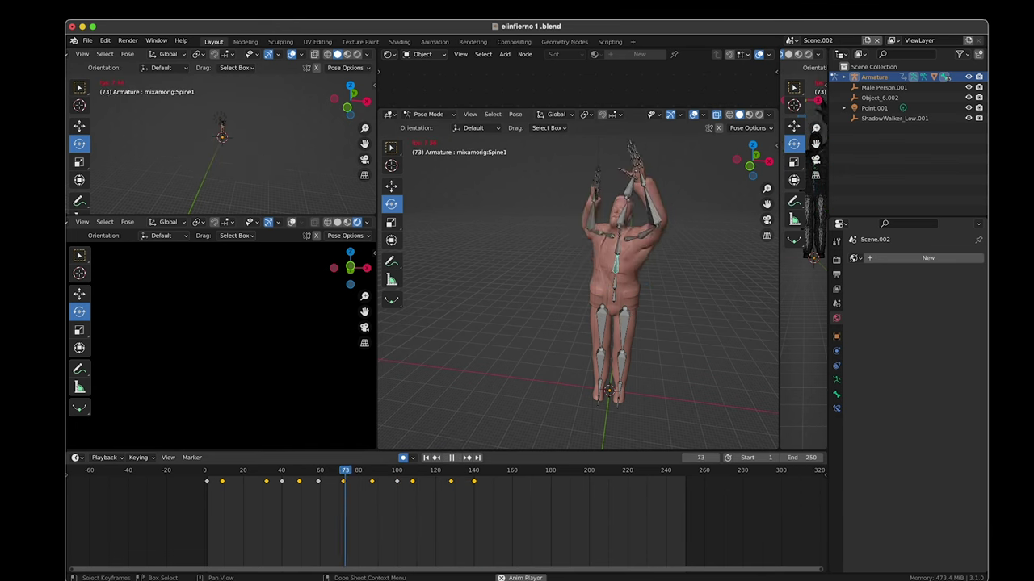
key("space")
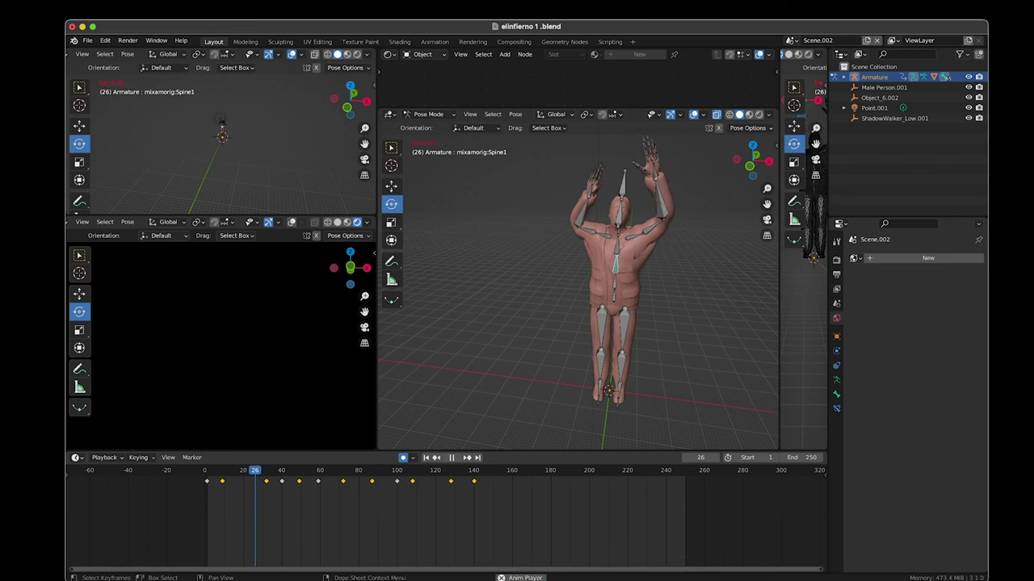
key("space")
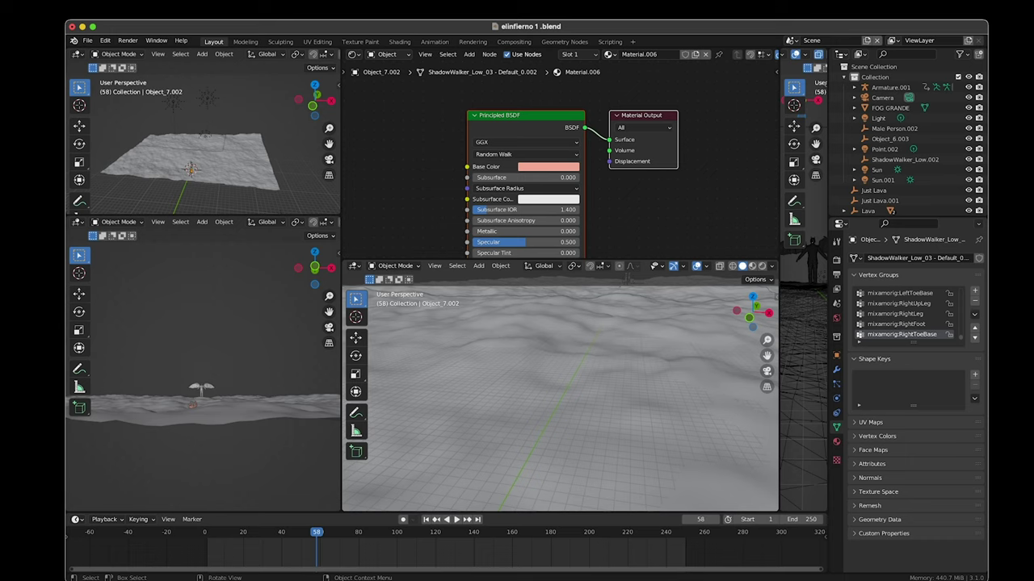
Switch to see-through wireframe shading and select the character's armature and mesh.
mouse_move(520, 452)
middle_mouse_down("shift")
mouse_move(583, 331)
mouse_move(565, 307)
mouse_move(566, 267)
middle_mouse_up("shift")
left_click_drag(565, 260, 565, 121)
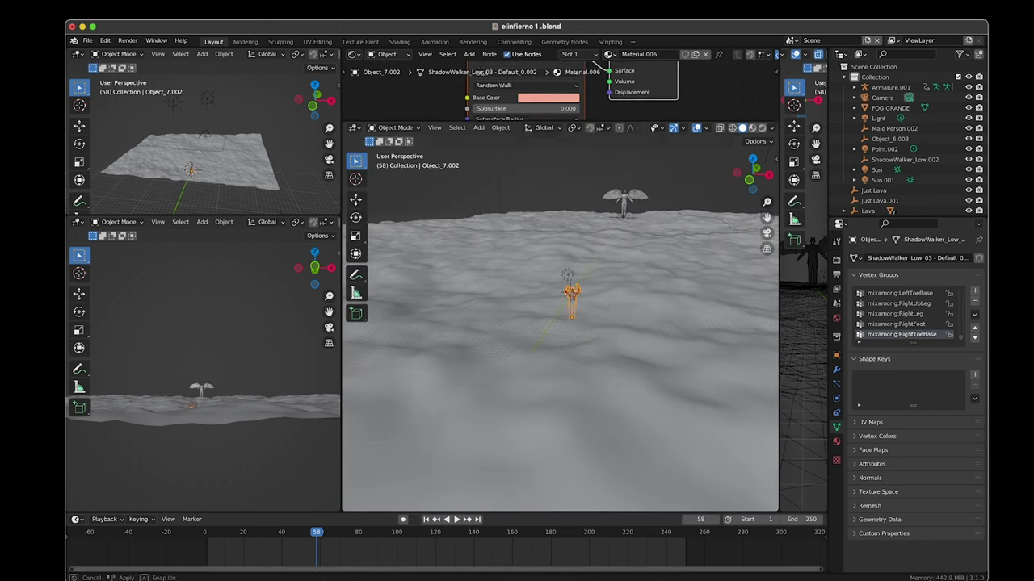
key("shift+z")
scroll(565, 306, "up", 5)
middle_click_drag(565, 307, 614, 290)
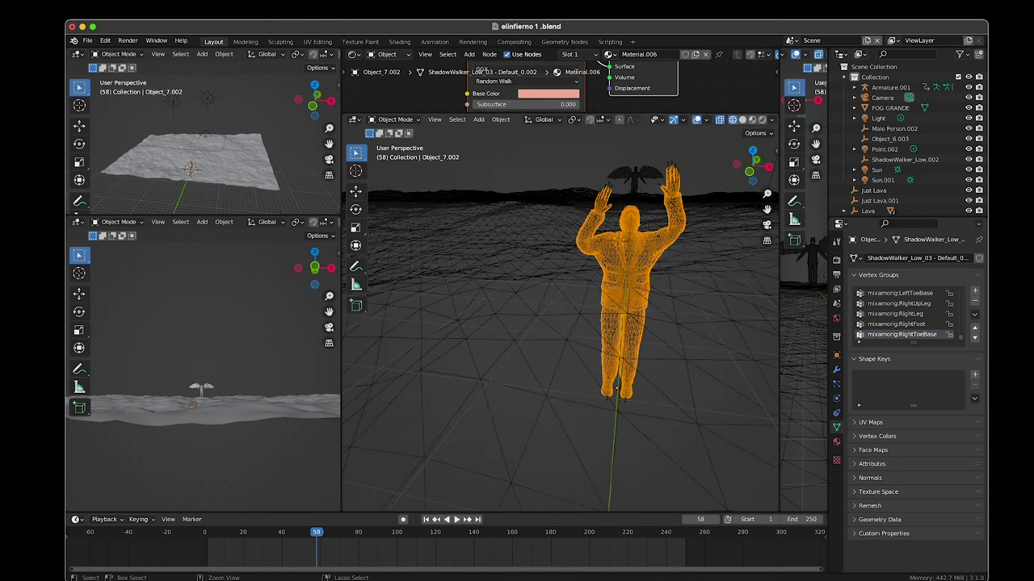
left_click(618, 241)
left_click(618, 241, "shift")
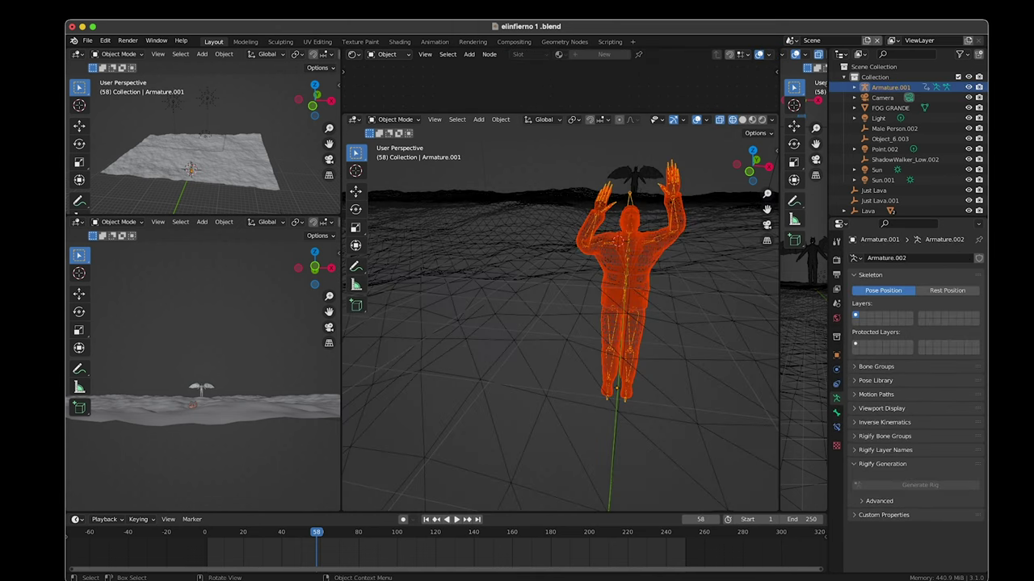
Duplicate the armature and mesh, turn the copy, and slide it about 3 m along X.
key("shift+d")
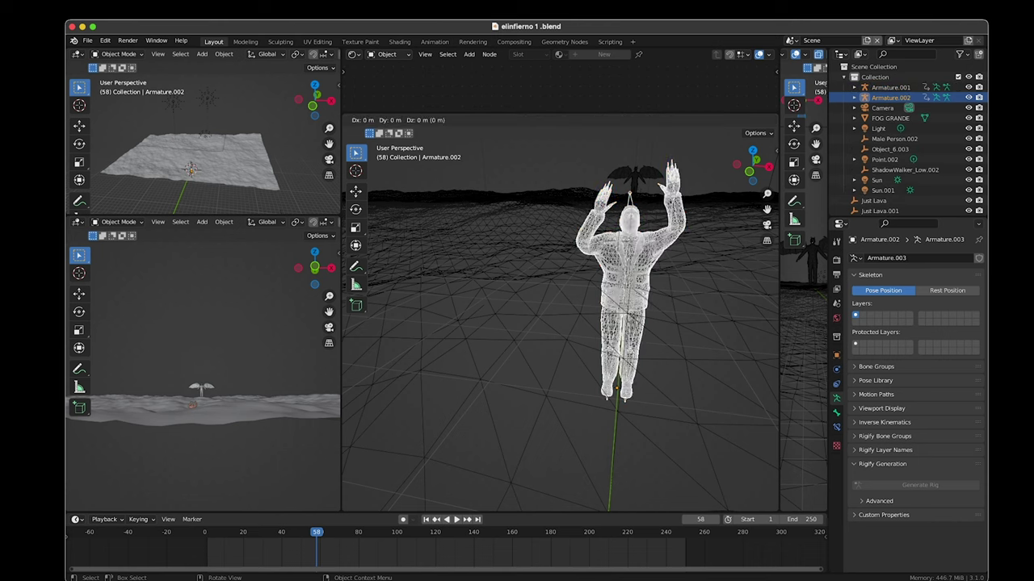
left_click(505, 243)
scroll(504, 242, "down", 5)
key("space")
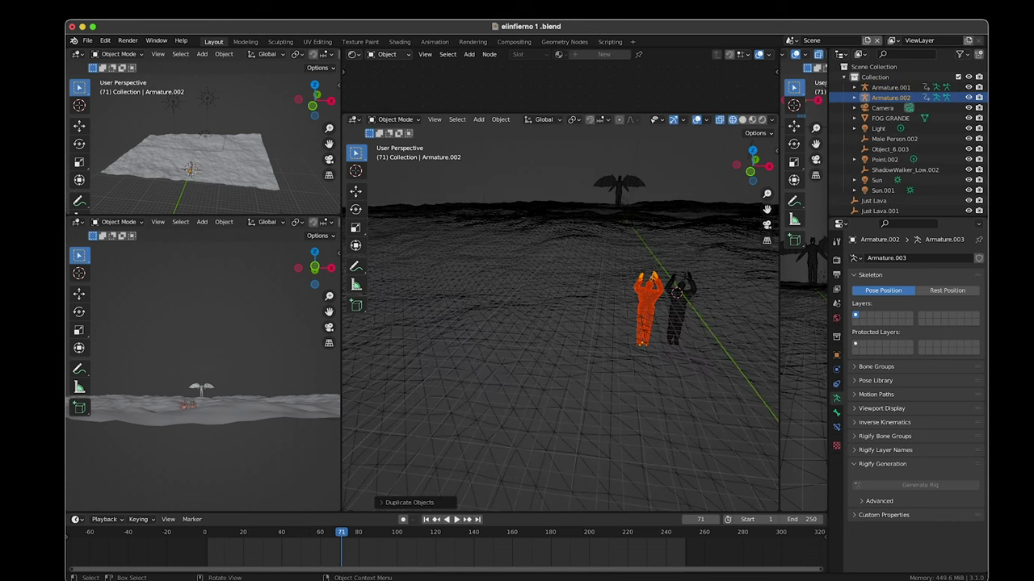
left_click(356, 209)
left_click_drag(638, 351, 670, 348)
left_click(356, 191)
left_click_drag(646, 307, 670, 306)
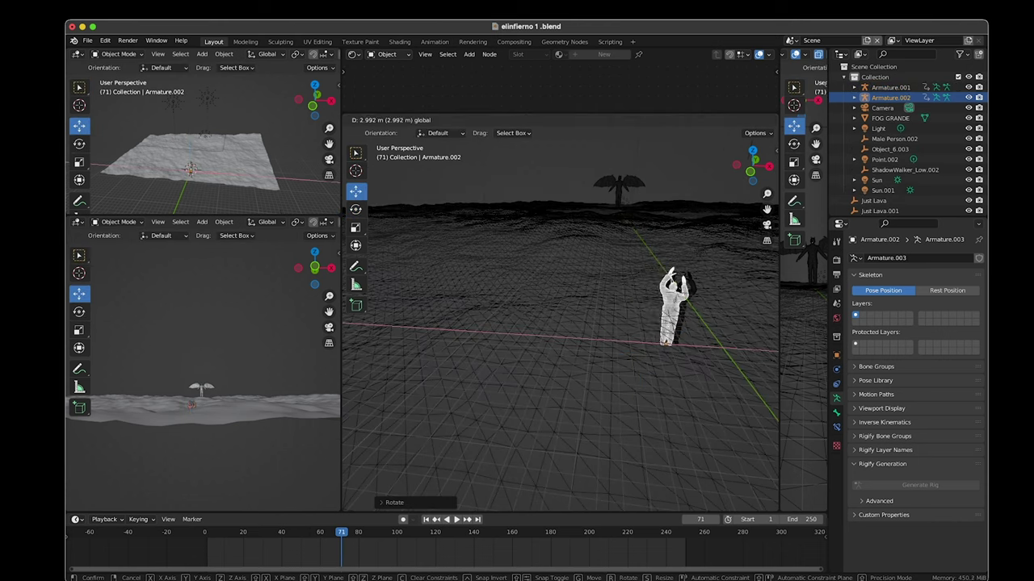
key("Return")
Move the figure's armature about 0.94 m along the Y axis.
middle_click_drag(557, 323, 581, 315)
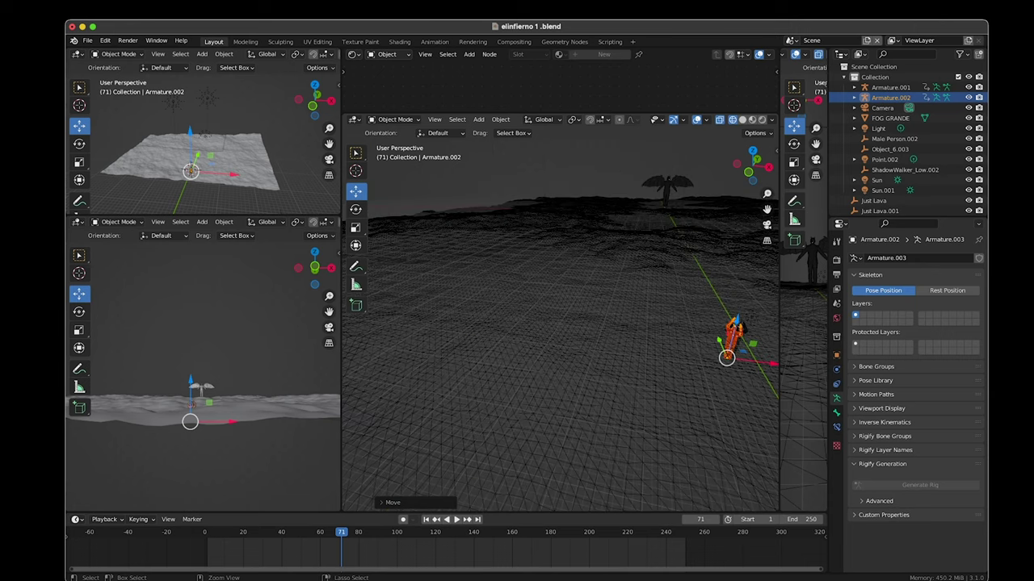
mouse_move(727, 348)
middle_mouse_down("shift")
mouse_move(529, 319)
mouse_move(533, 299)
middle_mouse_up("shift")
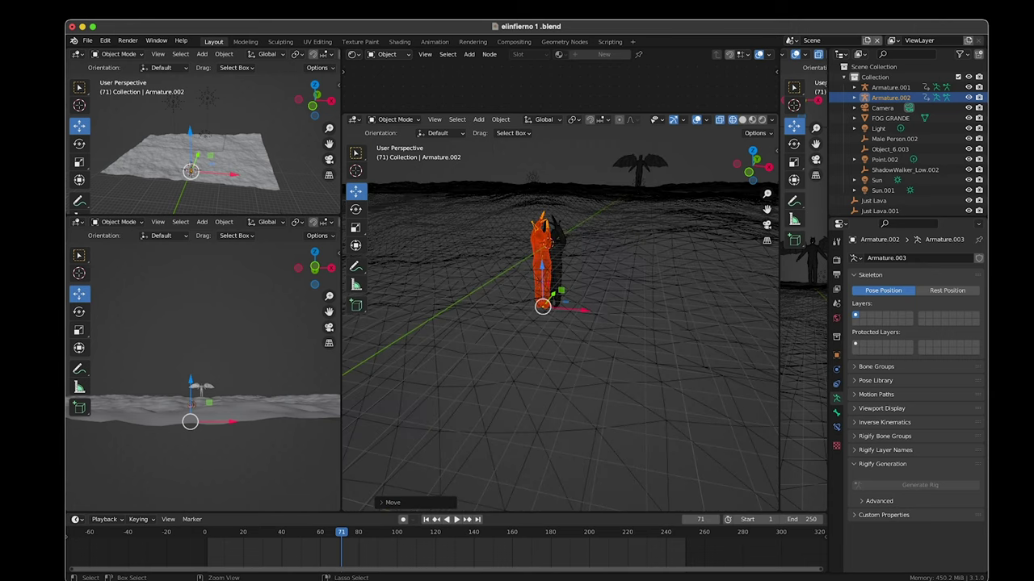
key("g")
key("x")
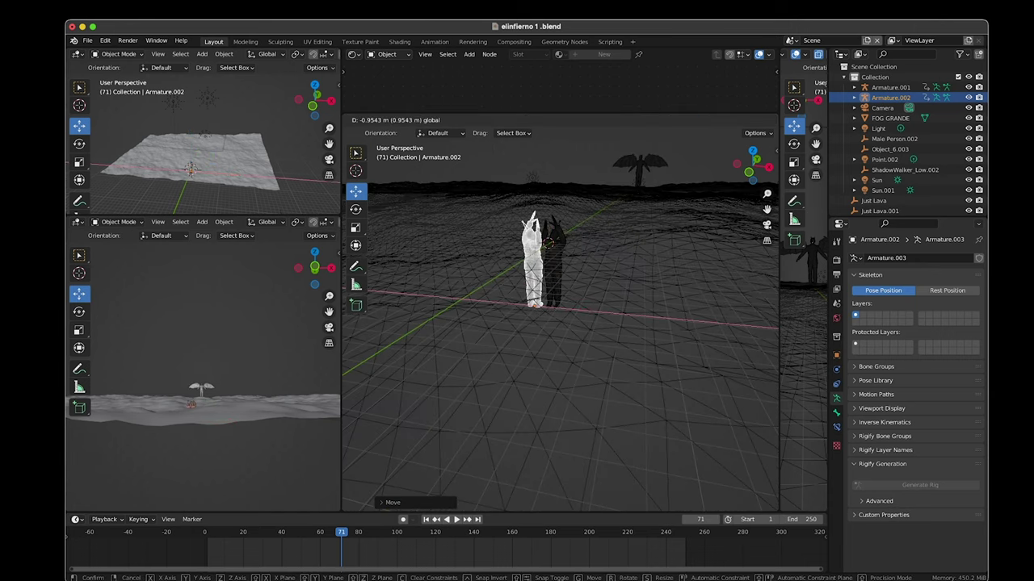
key("Return")
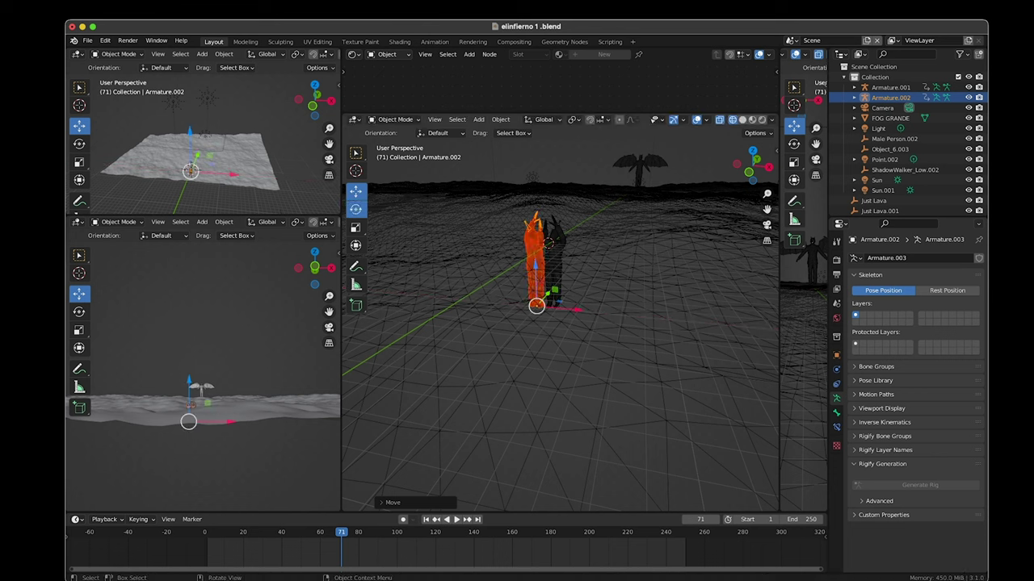
key("r")
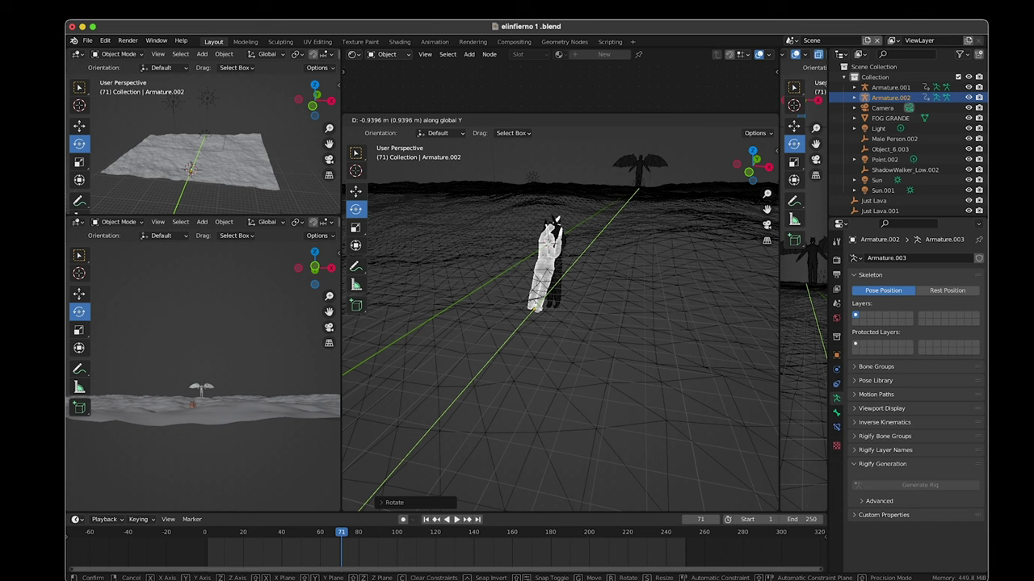
key("Return")
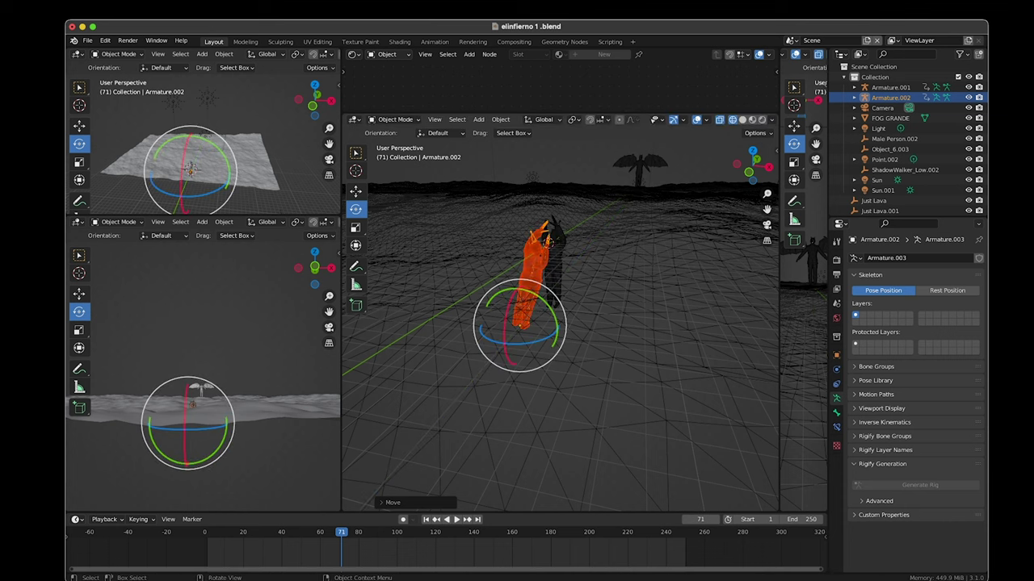
Undo an extra armature copy and widen the main 3D view.
right_click(549, 339)
left_click(549, 339)
right_click(550, 339)
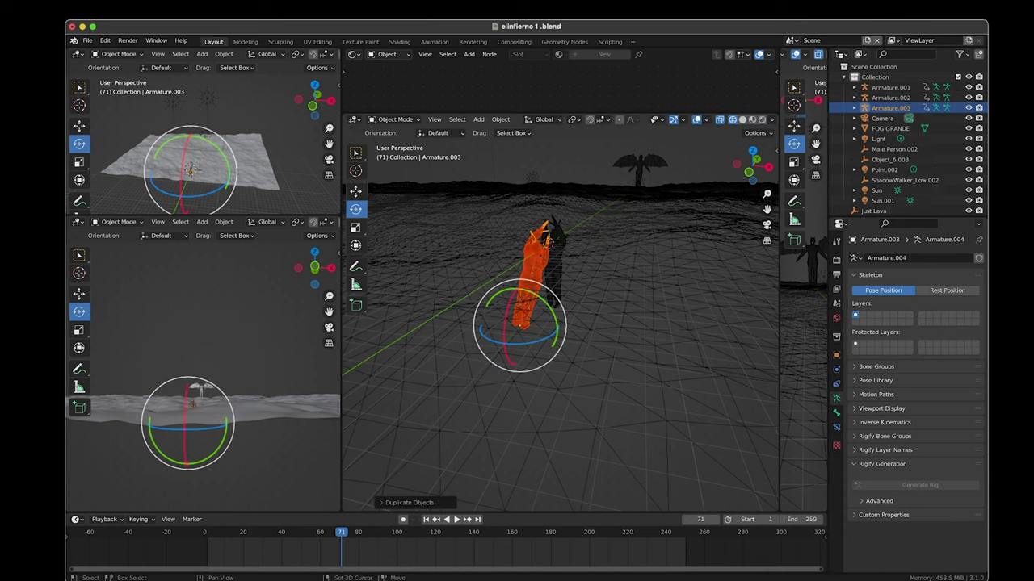
key("ctrl+z")
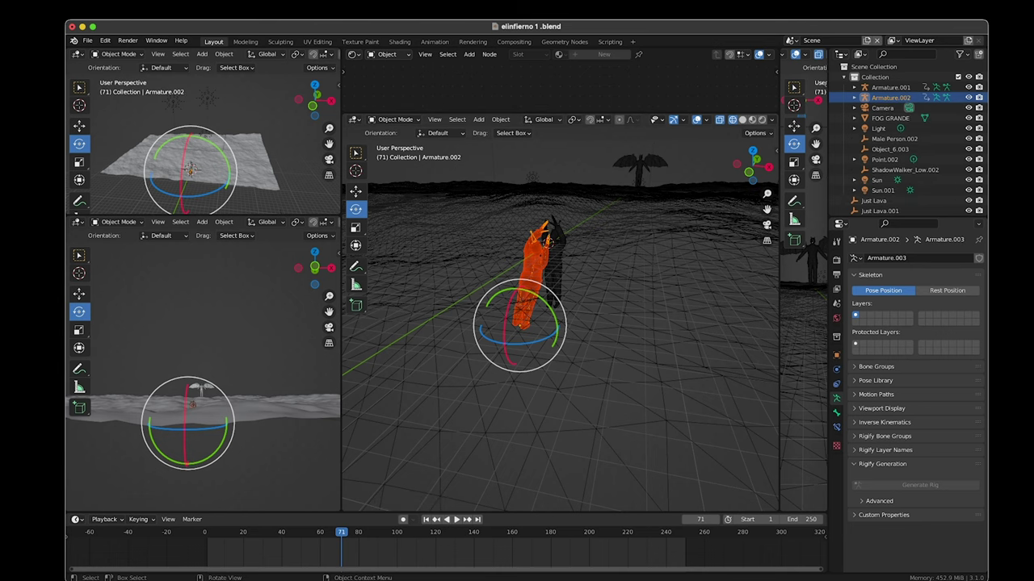
left_click_drag(341, 323, 255, 323)
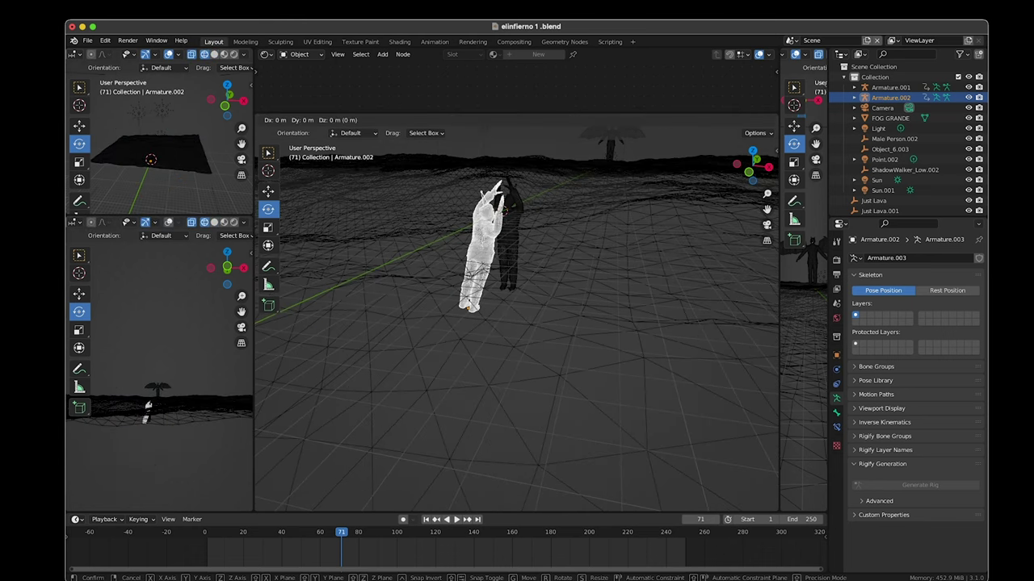
Copy the figure, shift it along X, turn it, and raise it along Z.
key("shift+d")
key("y")
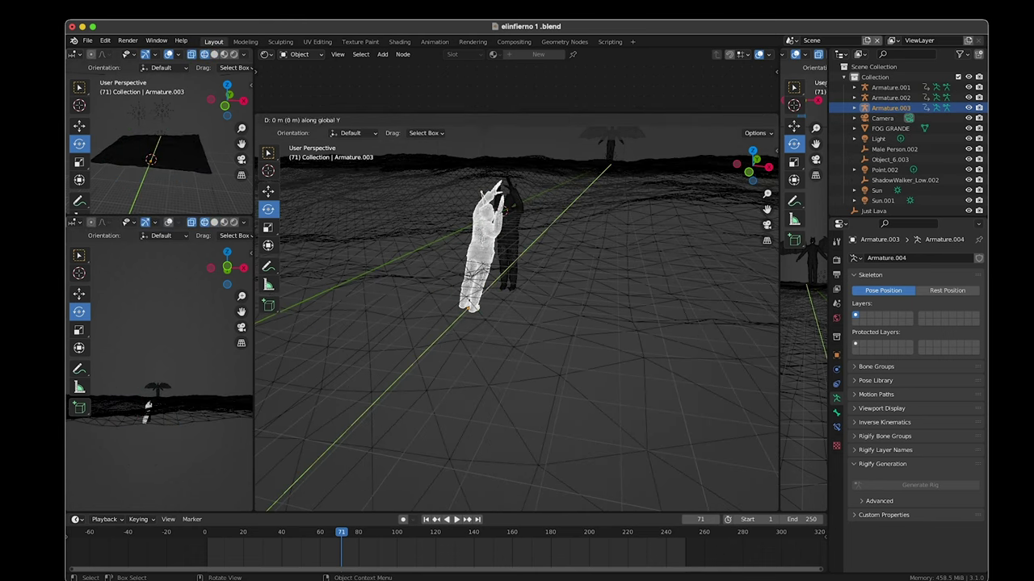
key("Escape")
key("g")
key("x")
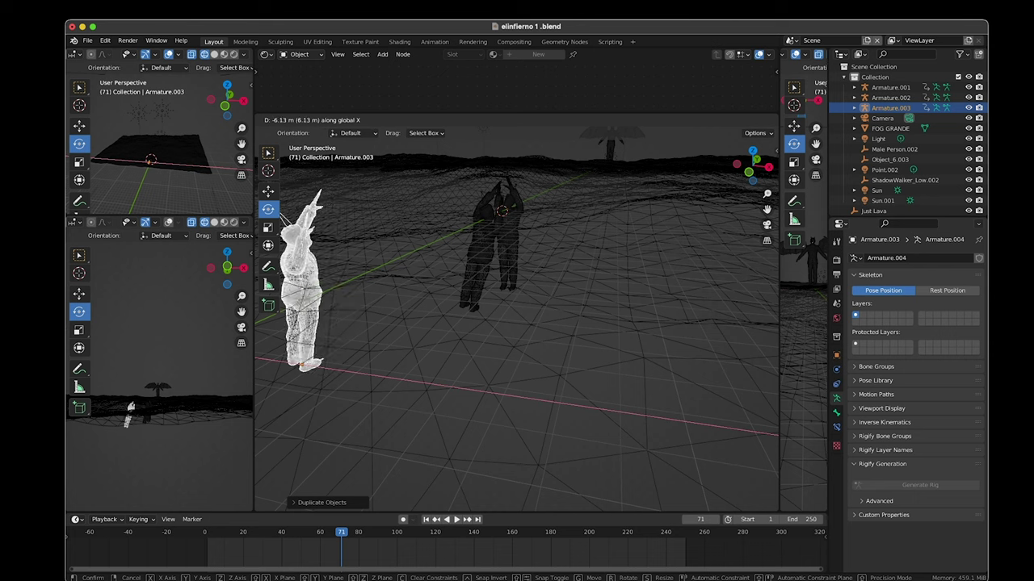
left_click(267, 266)
left_click_drag(154, 436, 143, 453)
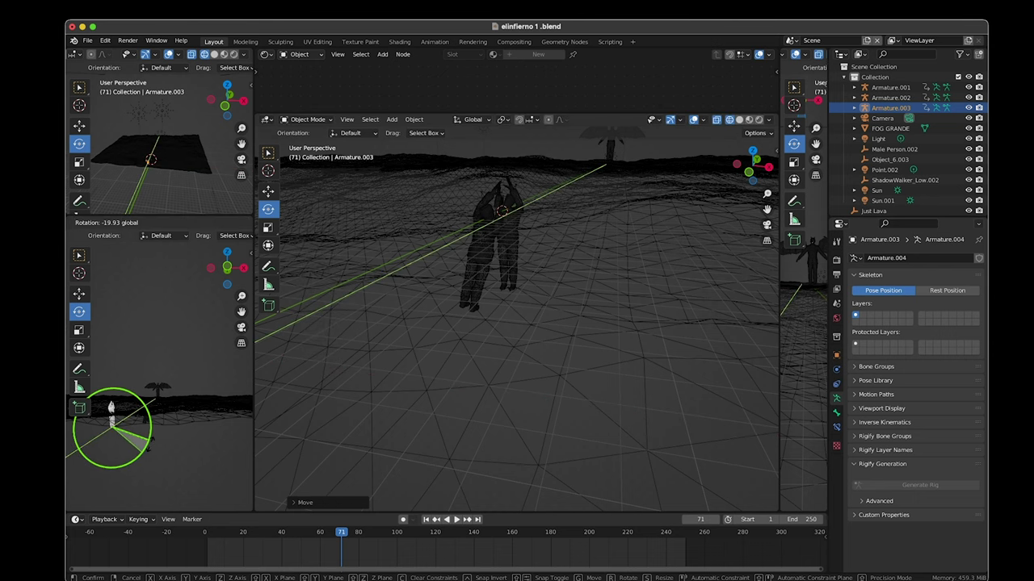
key("g")
key("z")
left_click(255, 367)
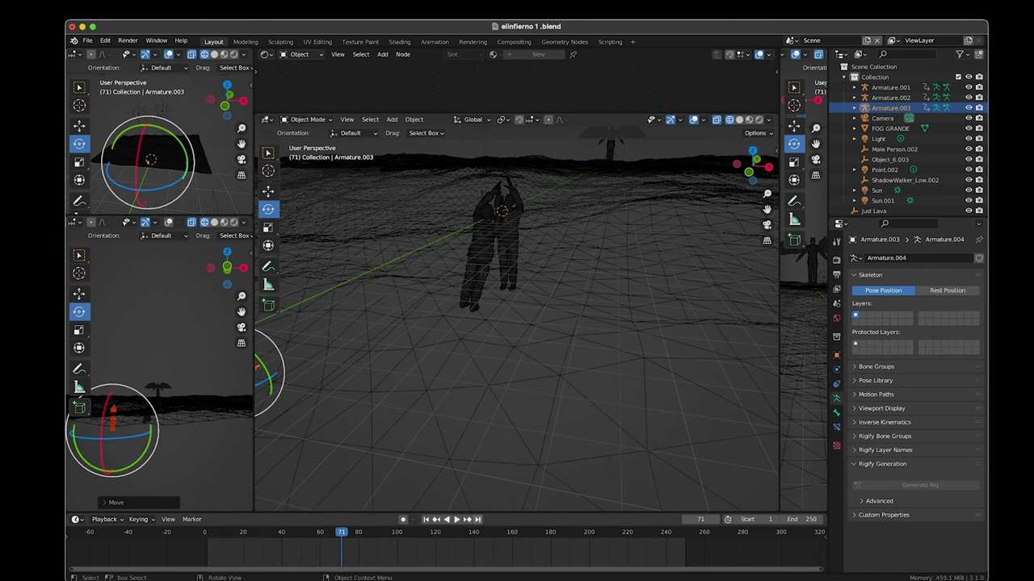
Preview the animation, then turn the newest copy and move it along X.
key("space")
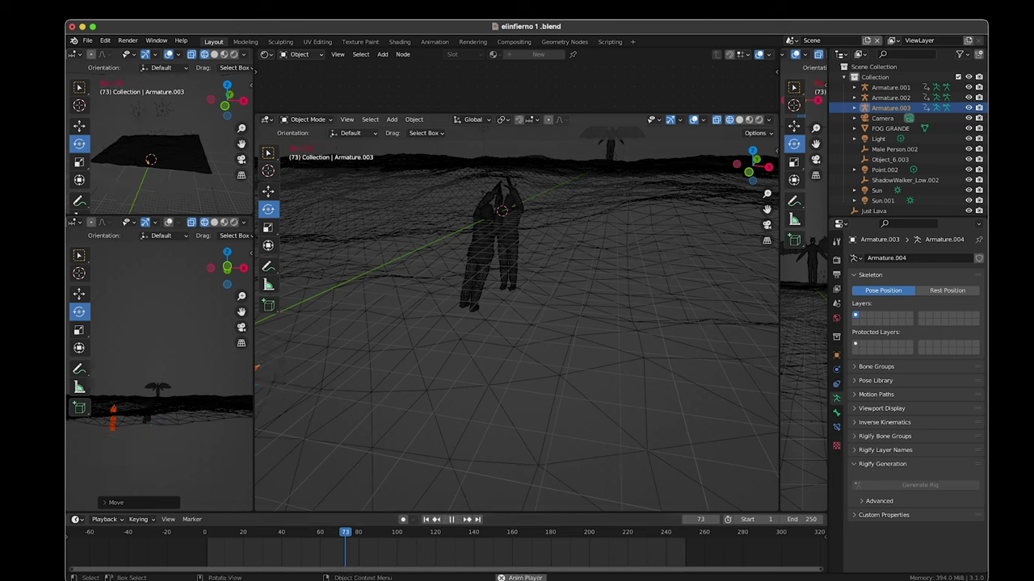
key("space")
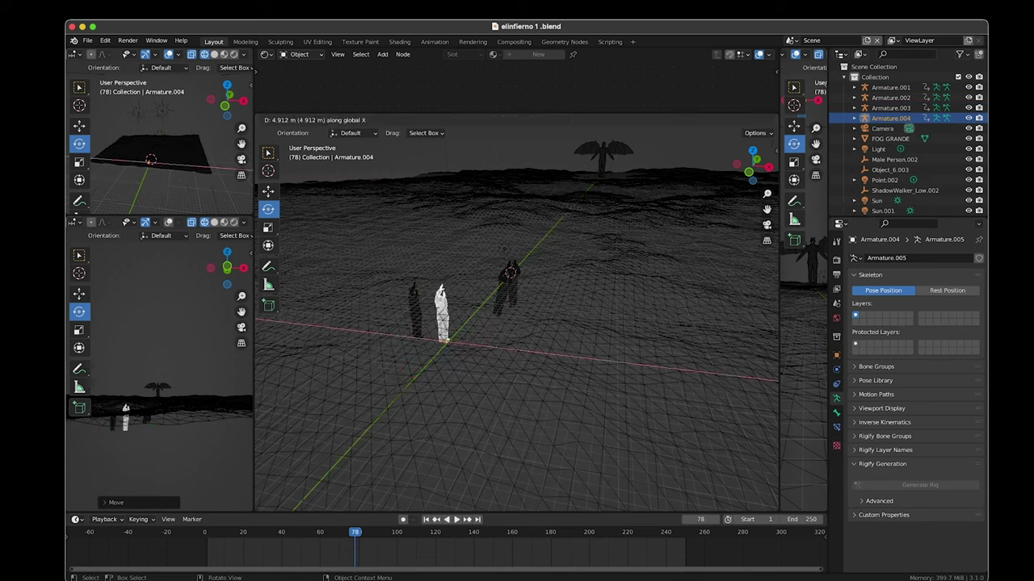
key("Return")
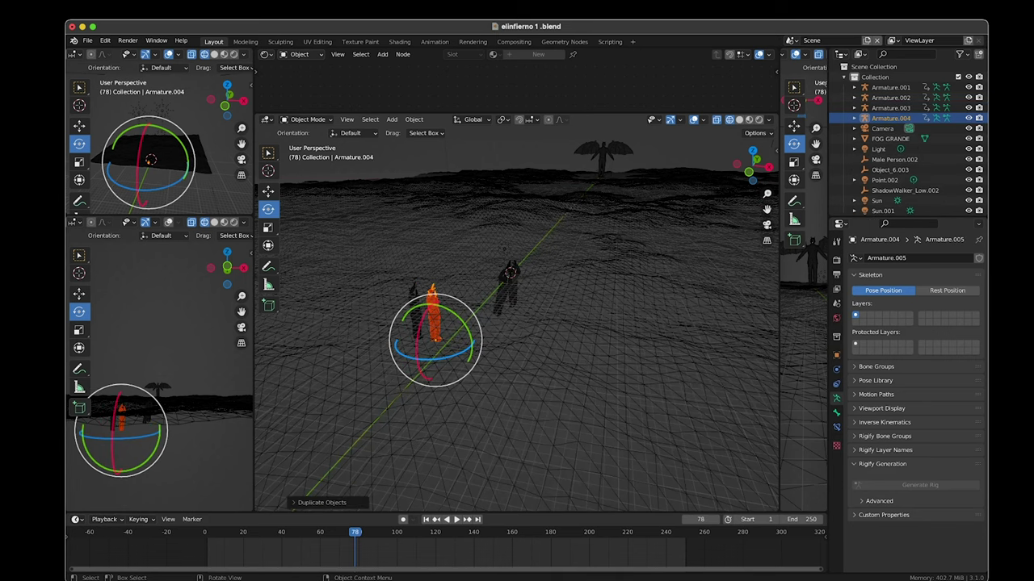
left_click_drag(452, 356, 492, 348)
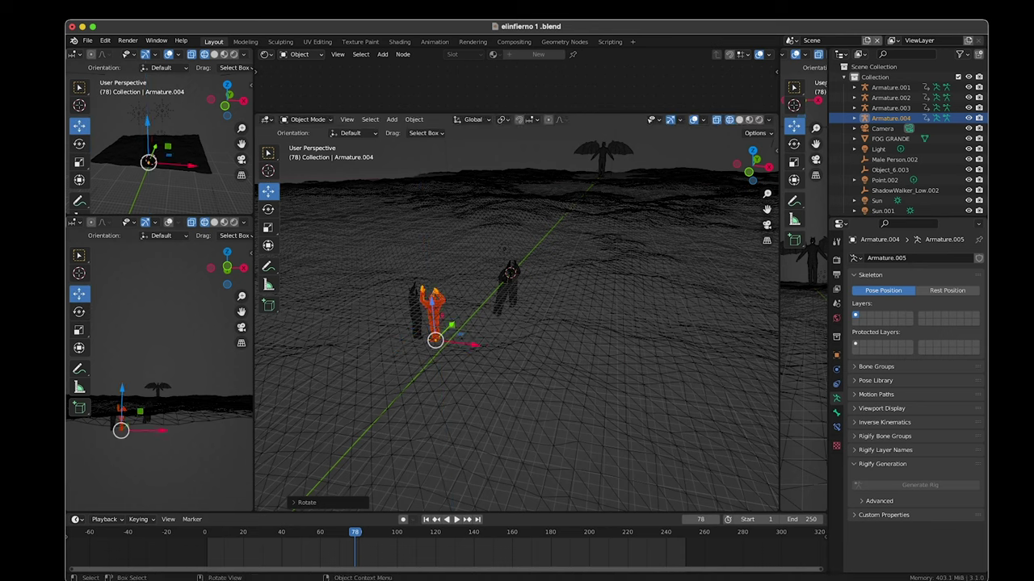
key("g")
key("x")
key("Return")
Add two more figure copies, one moved along X and rotated, and save the file.
key("shift+d")
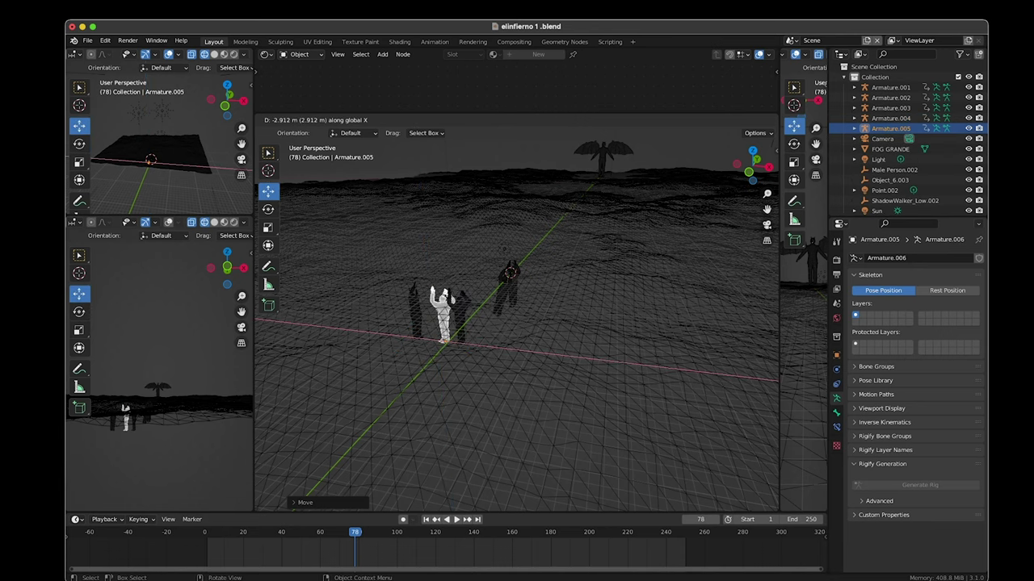
key("Return")
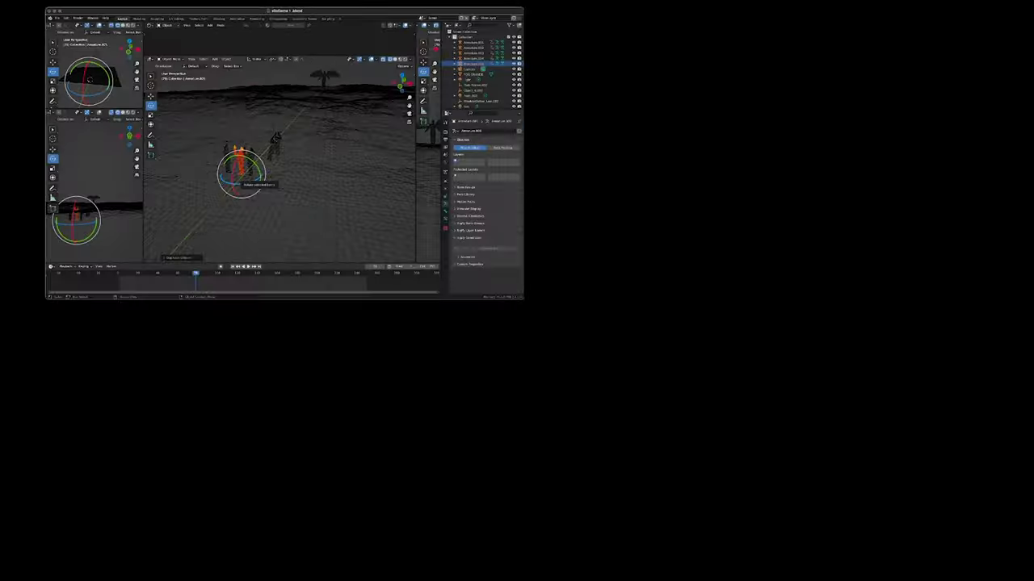
key("shift+d")
key("x")
key("r")
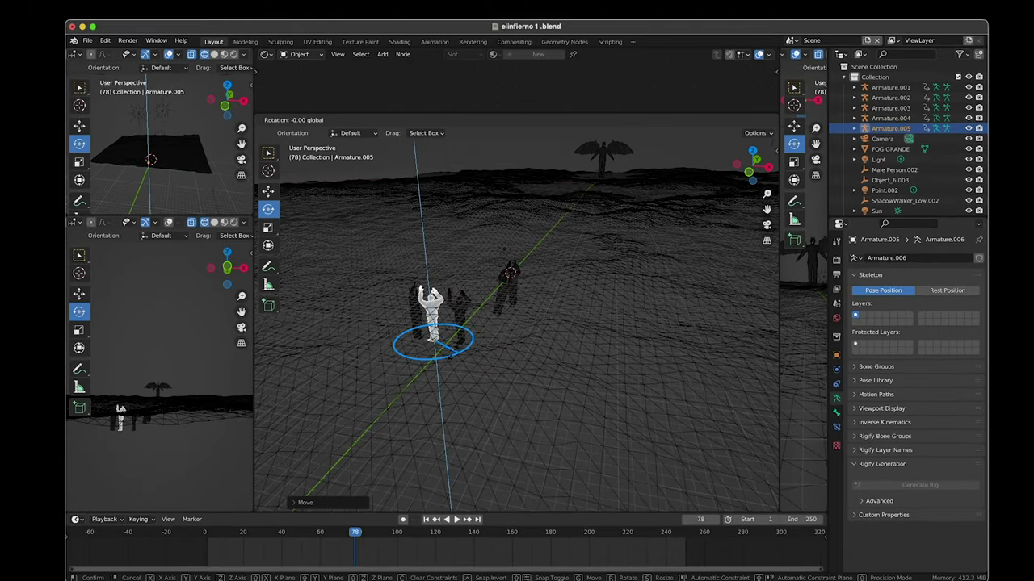
key("Return")
key("ctrl+s")
Add two final copies, one moved along Y and the other along X.
key("shift+d")
key("y")
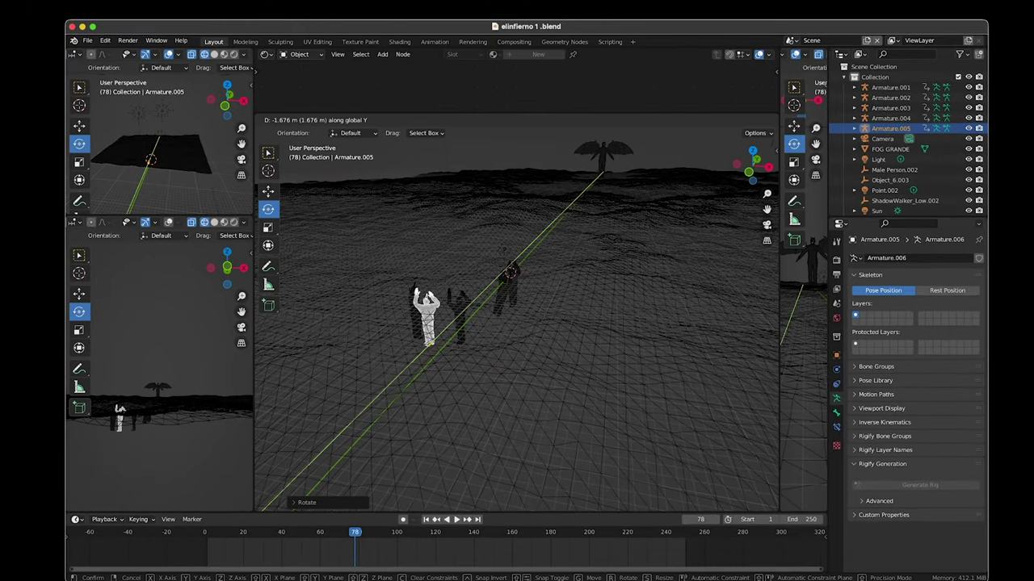
key("Return")
key("shift+d")
key("x")
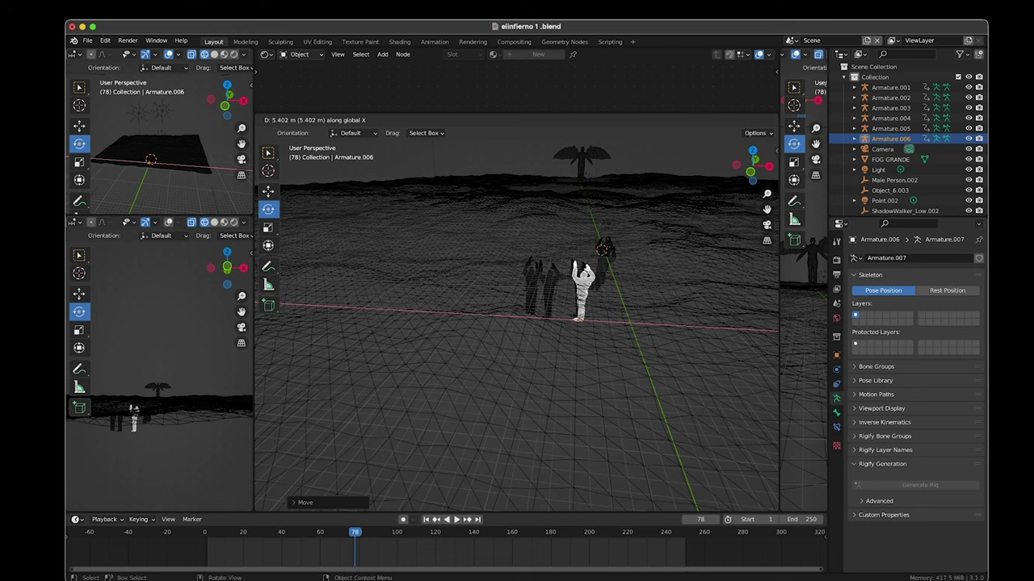
key("Return")
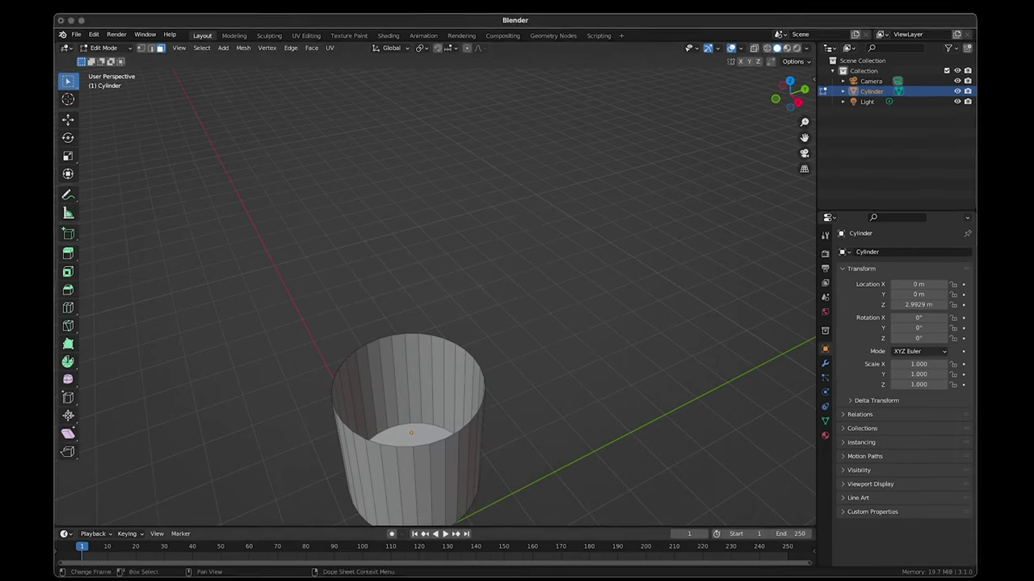
Return to Object Mode and flatten the cylinder into a thin disc.
middle_click_drag(485, 323, 566, 274)
mouse_move(525, 355)
middle_mouse_down()
mouse_move(525, 307)
mouse_move(323, 307)
middle_mouse_up()
key("2")
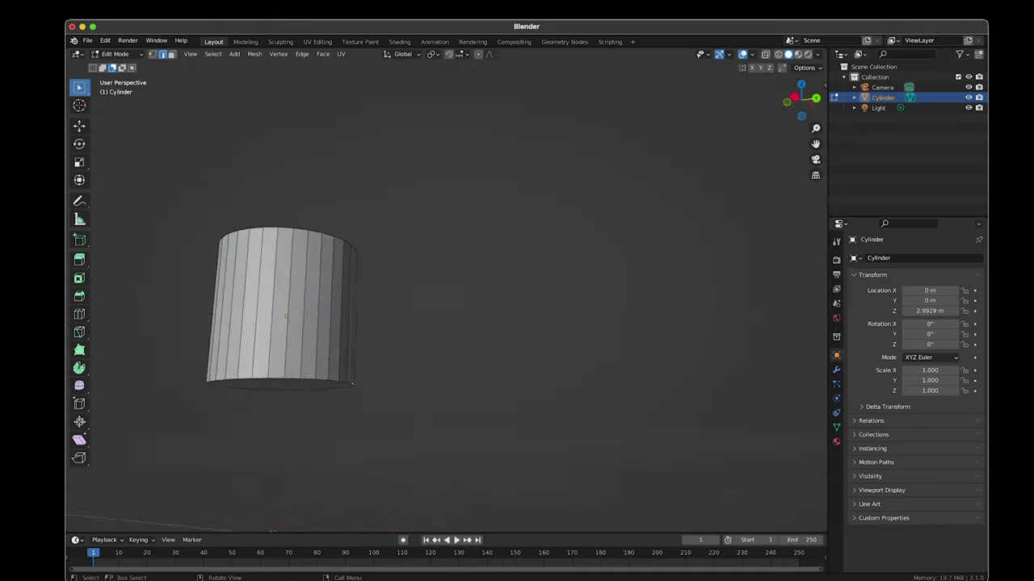
key("3")
key("Tab")
left_click(79, 161)
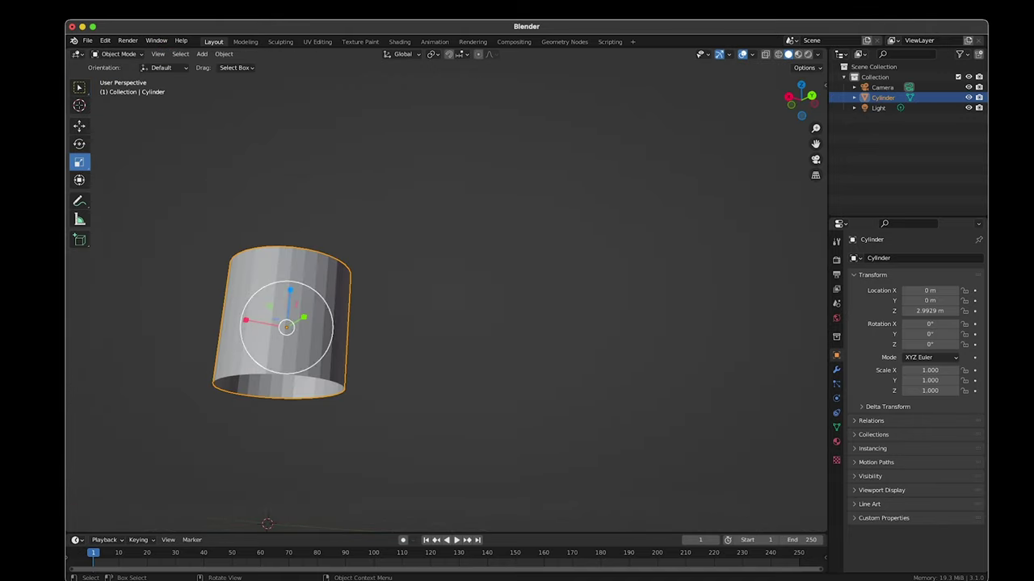
mouse_move(286, 279)
left_mouse_down()
mouse_move(289, 361)
mouse_move(291, 307)
mouse_move(293, 355)
mouse_move(294, 324)
left_mouse_up()
mouse_move(293, 323)
middle_mouse_down()
mouse_move(638, 115)
mouse_move(420, 242)
middle_mouse_up()
Make two disc copies at new heights, resizing each, one larger.
key("shift+d")
key("Escape")
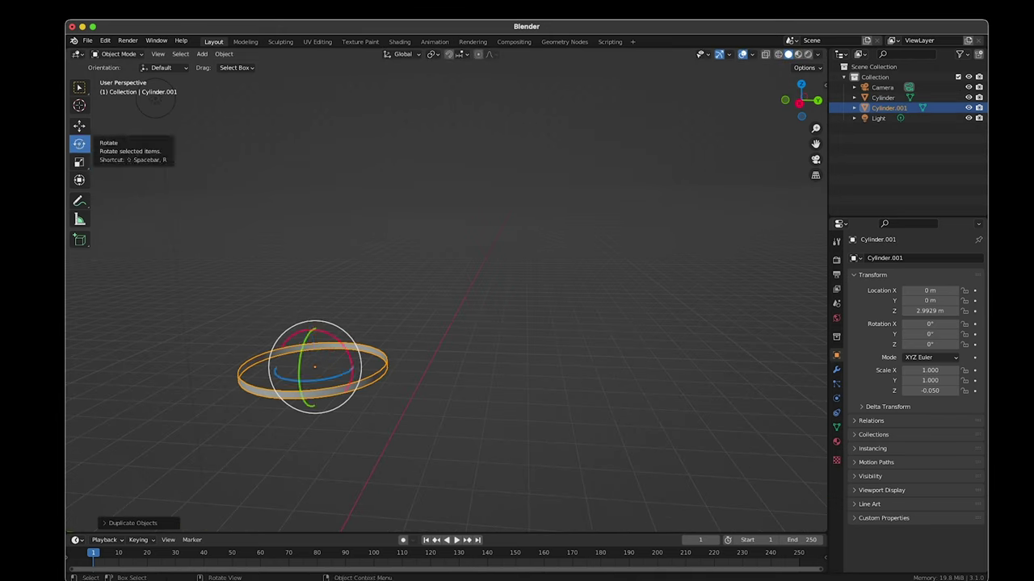
left_click(79, 126)
left_click_drag(300, 339, 312, 297)
key("s")
left_click(164, 174)
middle_click_drag(163, 173, 164, 121)
key("shift+d")
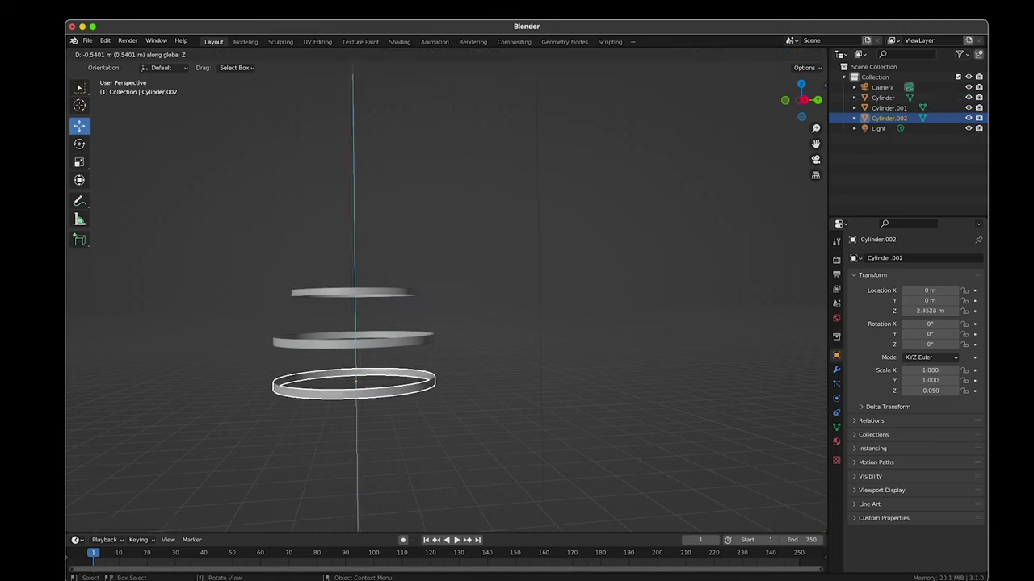
left_click(356, 387)
key("s")
left_click(356, 387)
Add two more disc copies, one smaller and one placed lower down.
key("shift+d")
key("s")
left_click(355, 436)
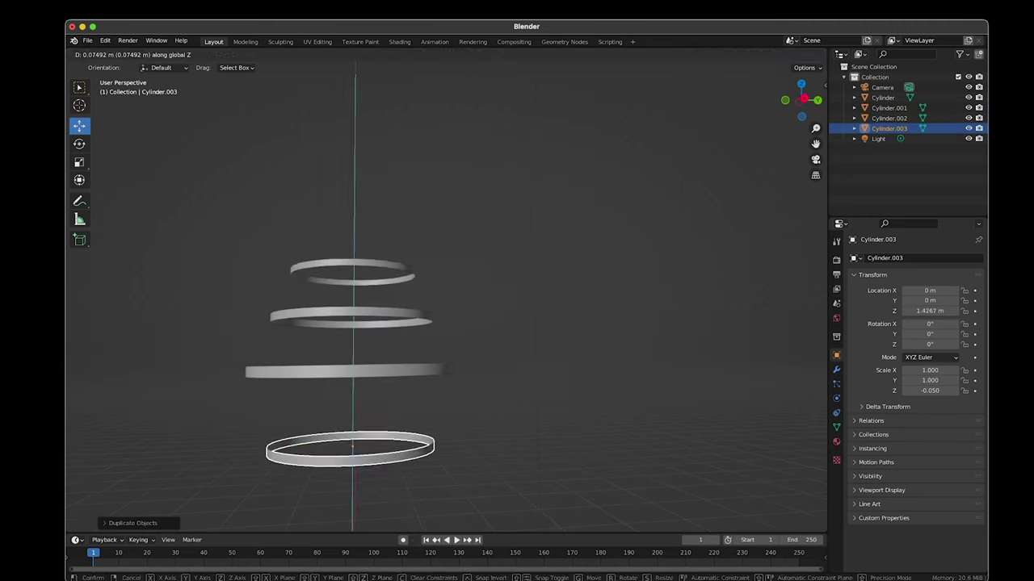
key("shift+d")
left_click(356, 267)
middle_click_drag(355, 267, 295, 474)
Enlarge the timeline and box-select all five stacked discs.
left_click_drag(404, 533, 404, 371)
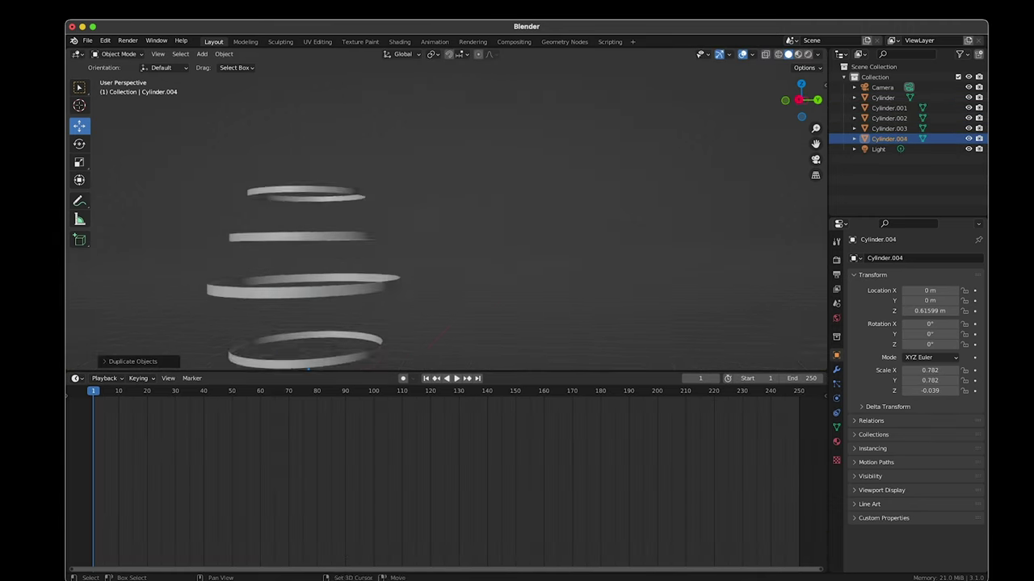
middle_click_drag(404, 242, 364, 202)
left_click(332, 150)
key("s")
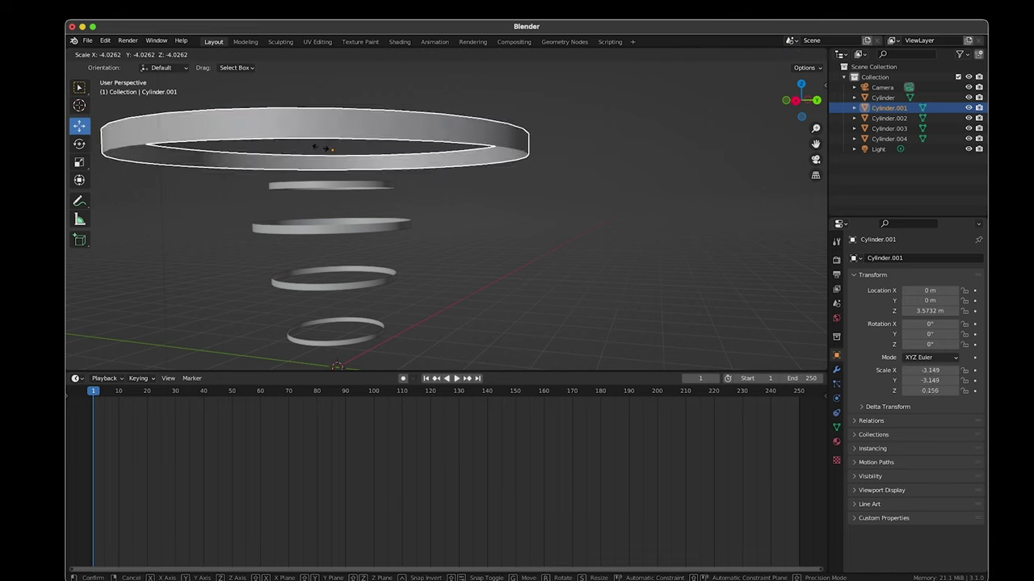
key("Escape")
left_click_drag(248, 102, 383, 315, "shift")
Key the top ring's scale at full size on frame 10 and near zero on frame 1.
left_click_drag(94, 391, 119, 391)
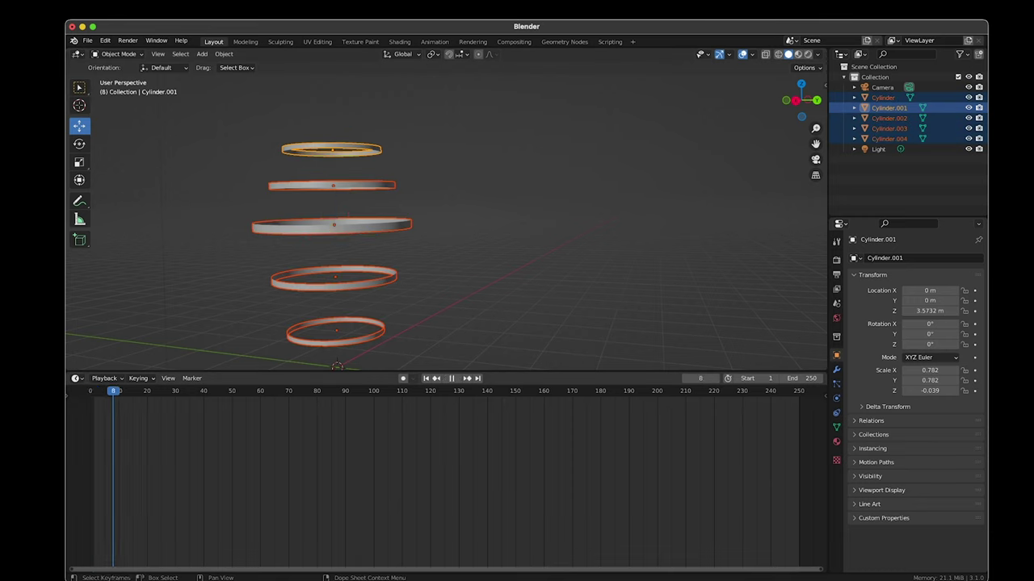
left_click(334, 282)
left_click(332, 149)
key("i")
left_click(162, 339)
left_click(93, 391)
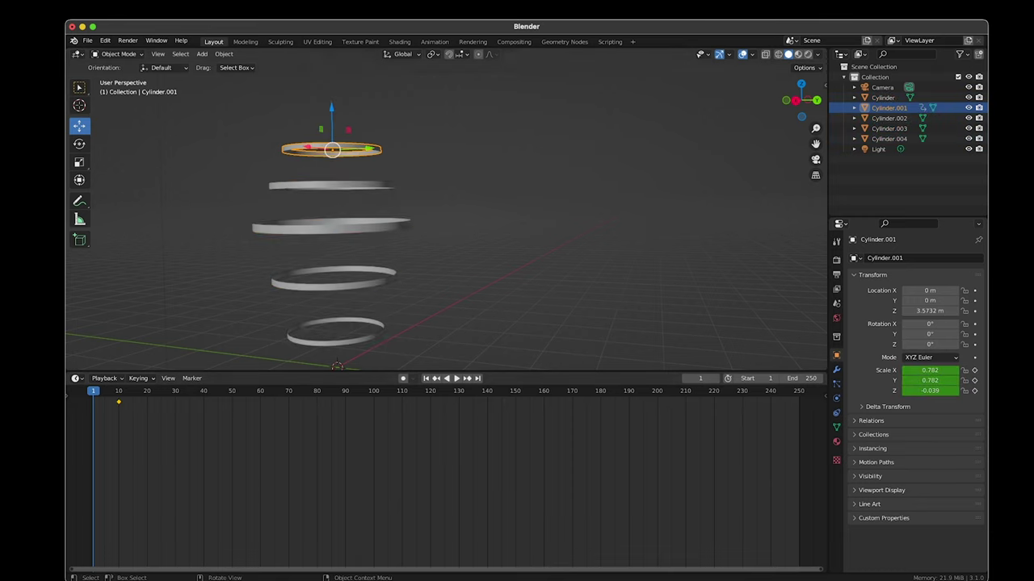
key("s")
left_click(333, 153)
key("i")
left_click(250, 298)
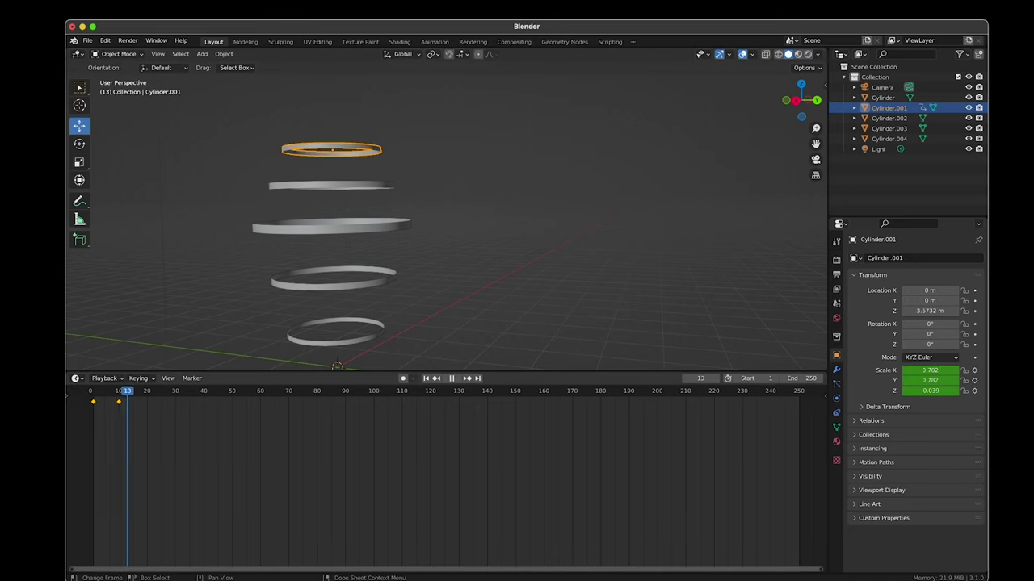
key("space")
Shrink and keyframe the second ring's scale, shifting its keys later in time.
left_click(331, 185)
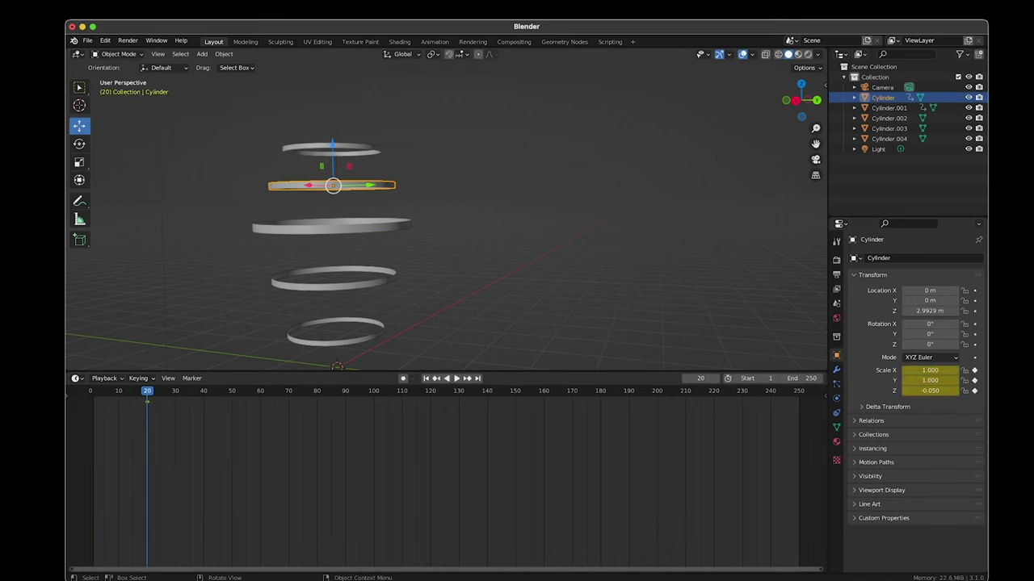
key("Escape")
key("s")
left_click(332, 187)
key("i")
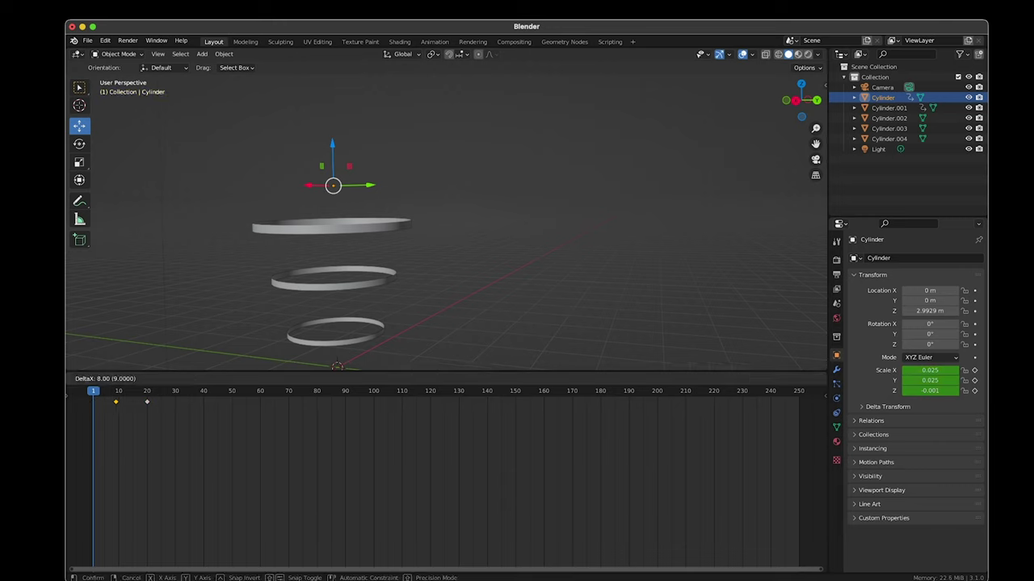
left_click(161, 391)
left_click(331, 148, "shift")
left_click(92, 391)
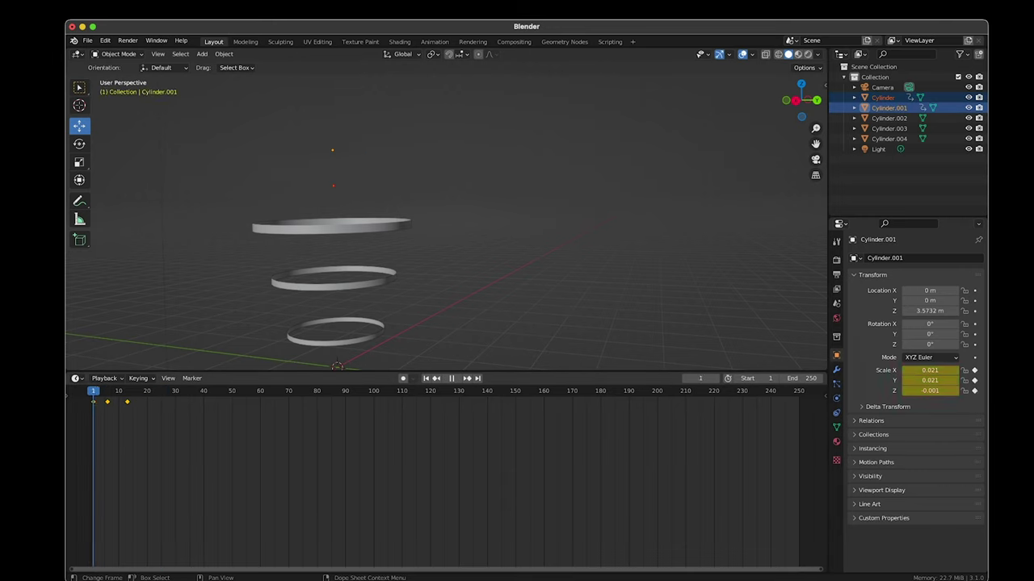
left_click(147, 391)
Key the middle ring (Cylinder.002) scale around frame 15, checking it at frame 20.
left_click(332, 185)
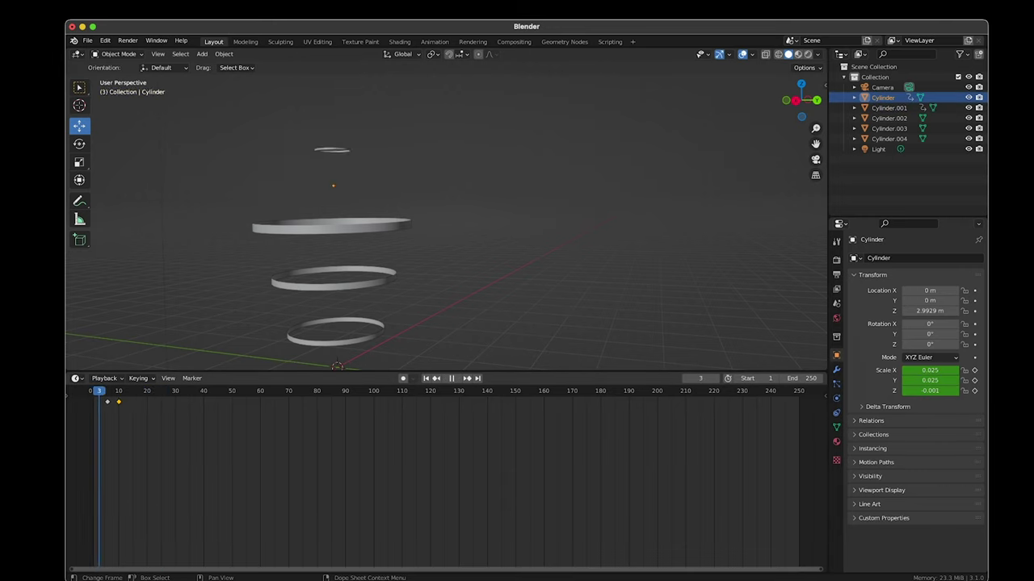
left_click(332, 225)
key("Return")
key("a")
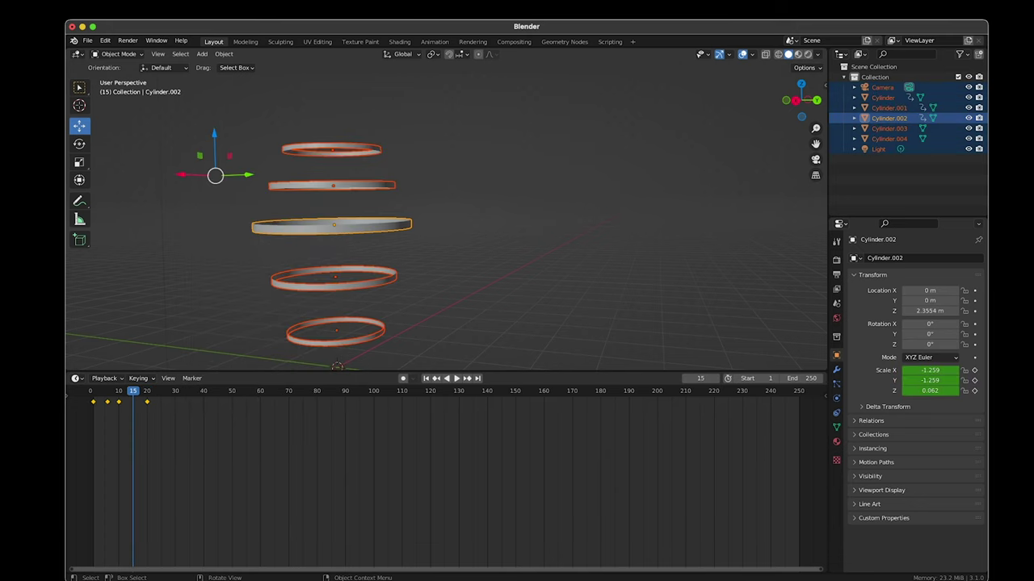
left_click(331, 225)
key("s")
right_click(334, 224)
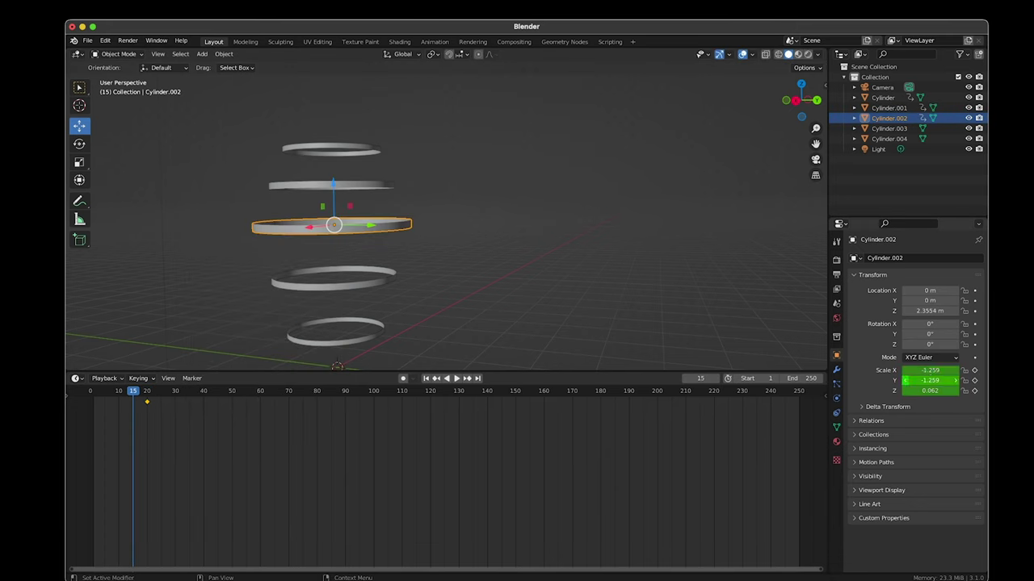
left_click_drag(132, 391, 146, 391)
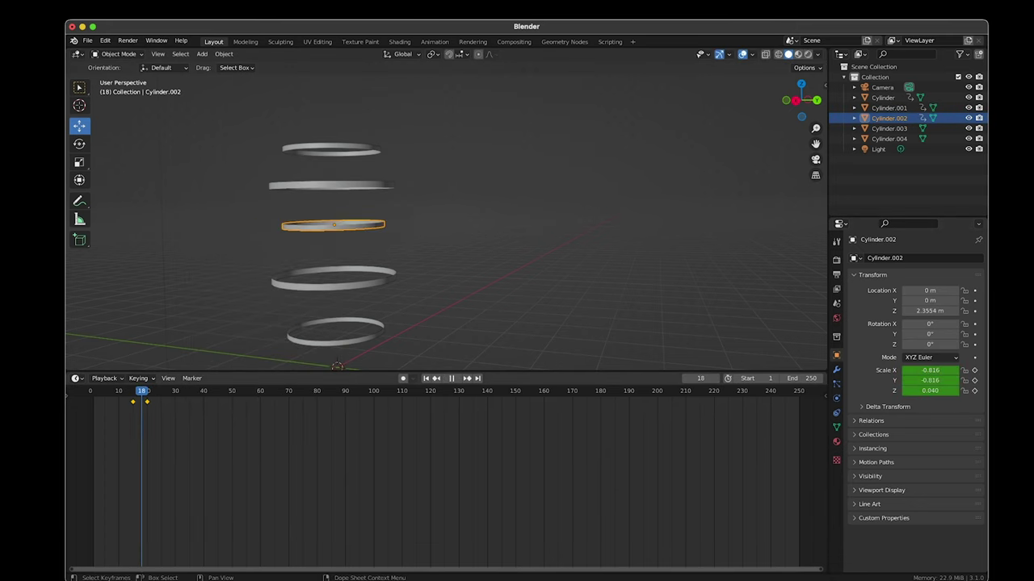
Review the top, second and middle rings' staggered growth by playing and scrubbing.
left_click(331, 149)
key("shift+Left")
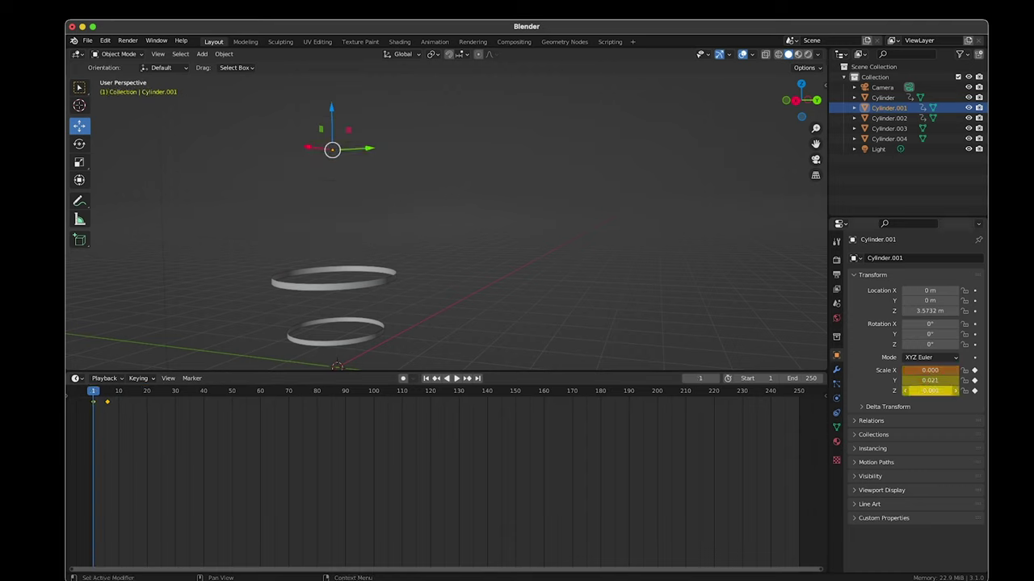
left_click(883, 97)
left_click(108, 393)
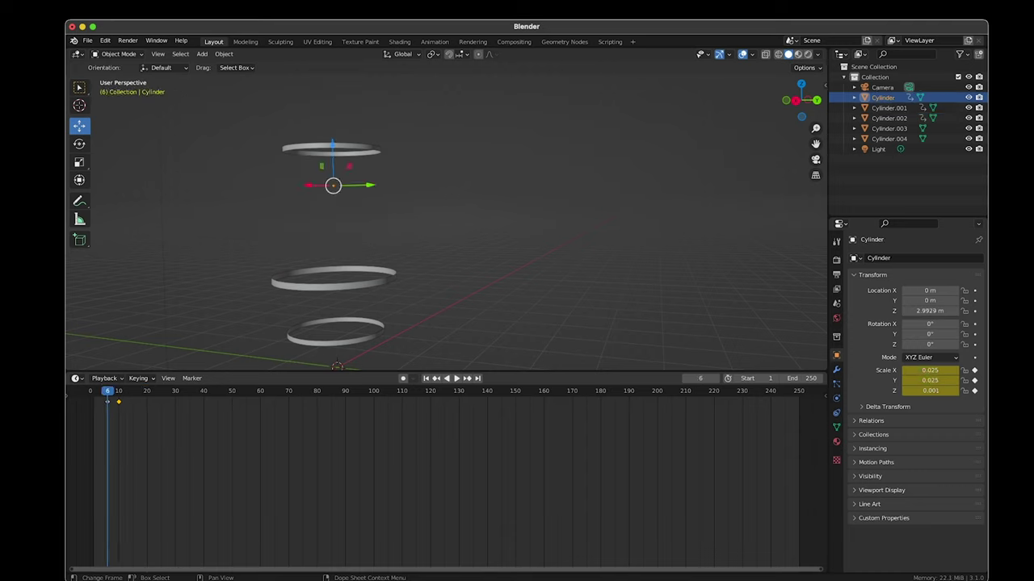
key("space")
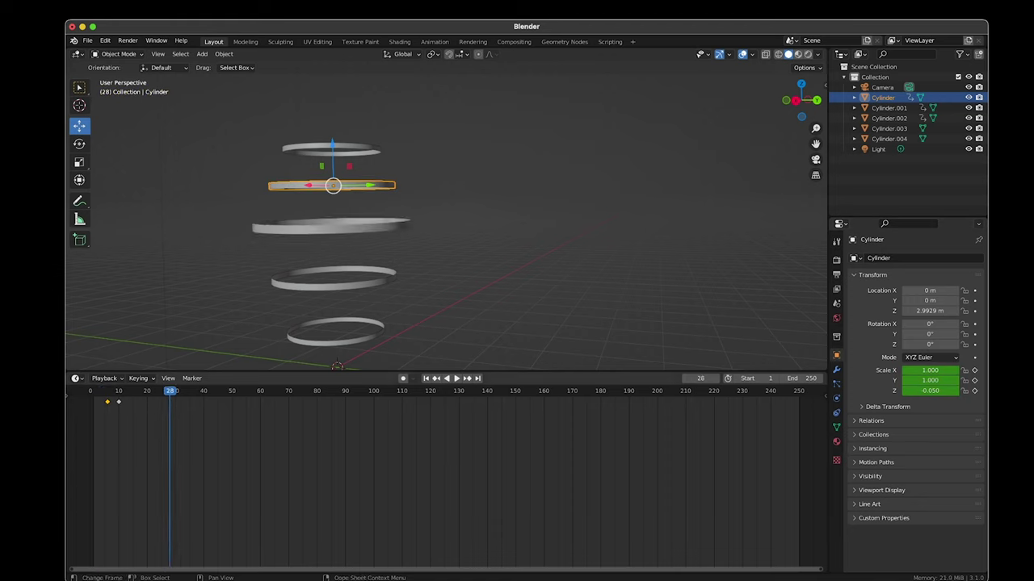
left_click(889, 118)
left_click_drag(133, 390, 161, 391)
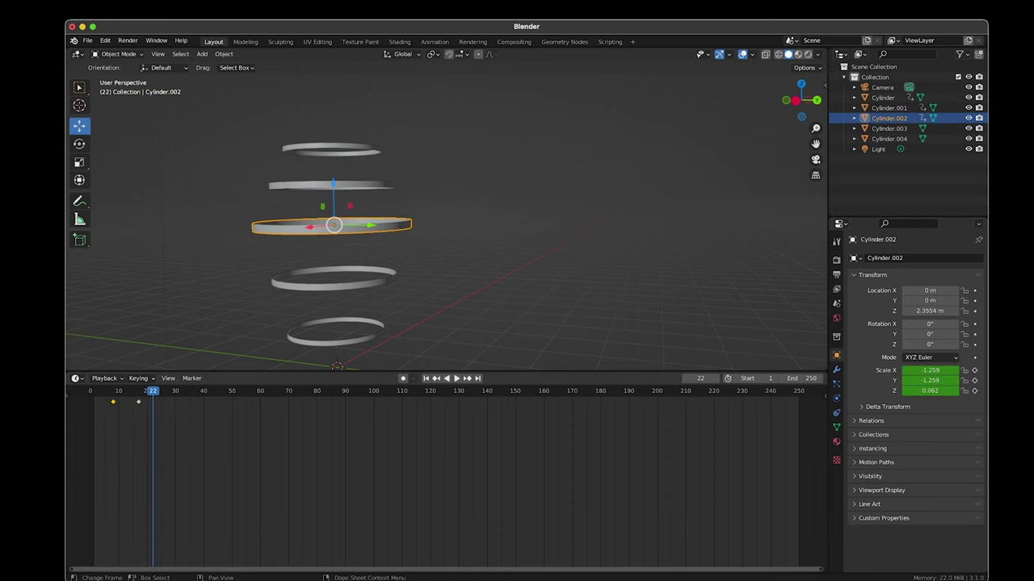
Set the fourth ring's X scale to 0 at frame 15 and watch it appear.
left_click(334, 277)
left_click(133, 396)
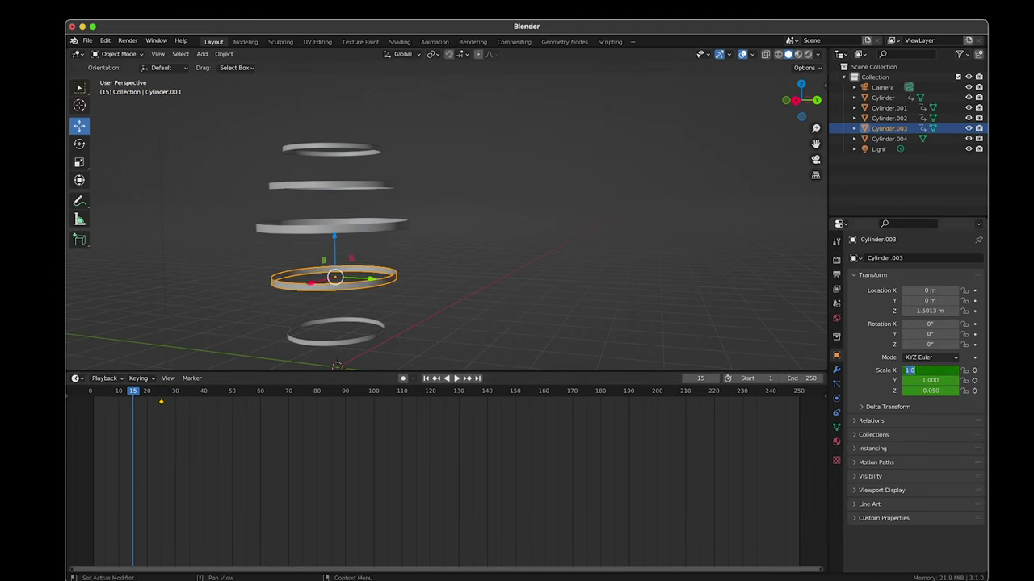
double_click(930, 369)
type("0")
key("Tab")
type("0")
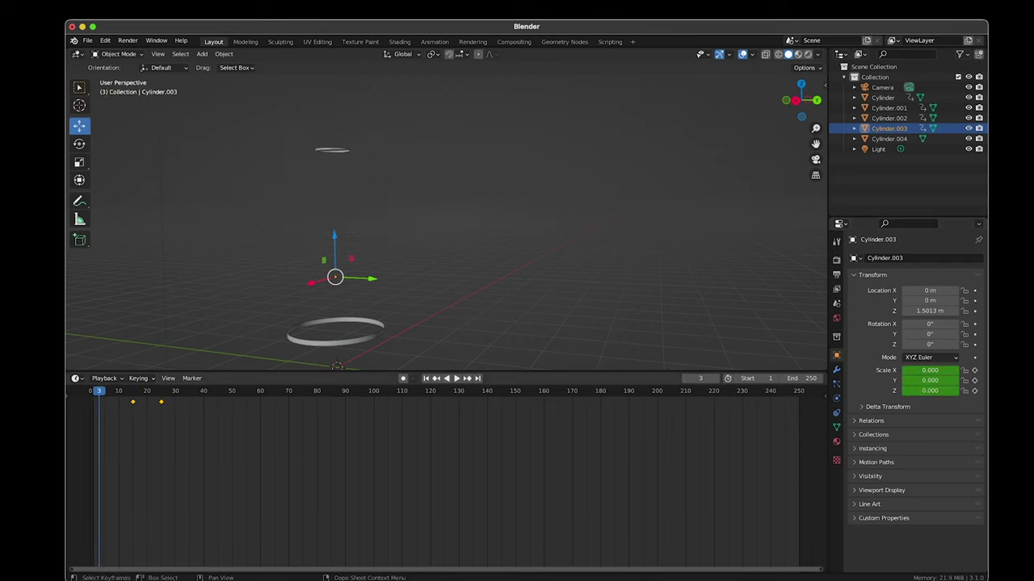
mouse_move(133, 391)
left_mouse_down()
mouse_move(181, 390)
mouse_move(95, 391)
mouse_move(173, 391)
left_mouse_up()
Set the bottom ring's X scale to 0 and replay the animation from the start.
left_click(335, 331)
left_click(163, 391)
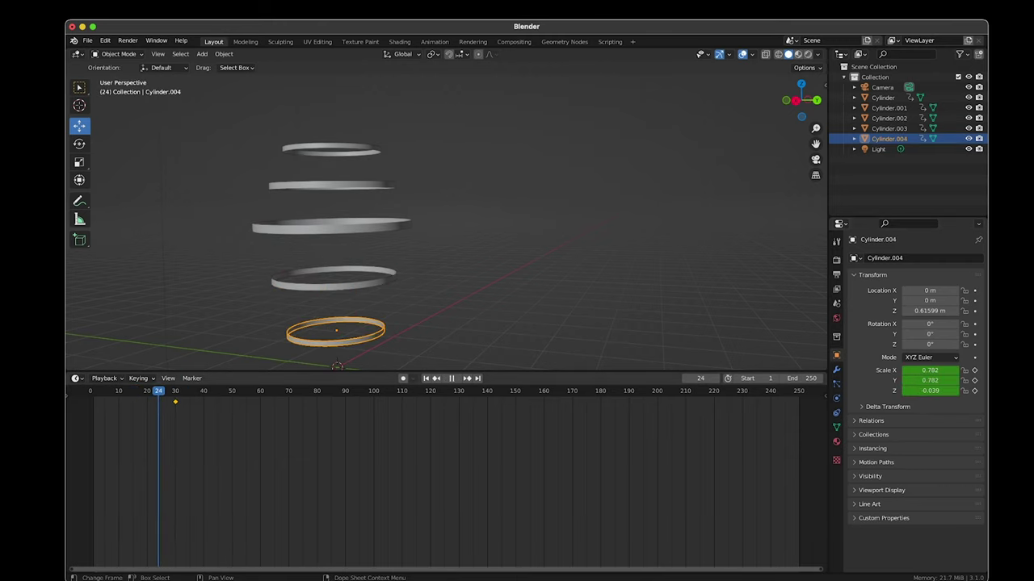
double_click(929, 370)
type("0")
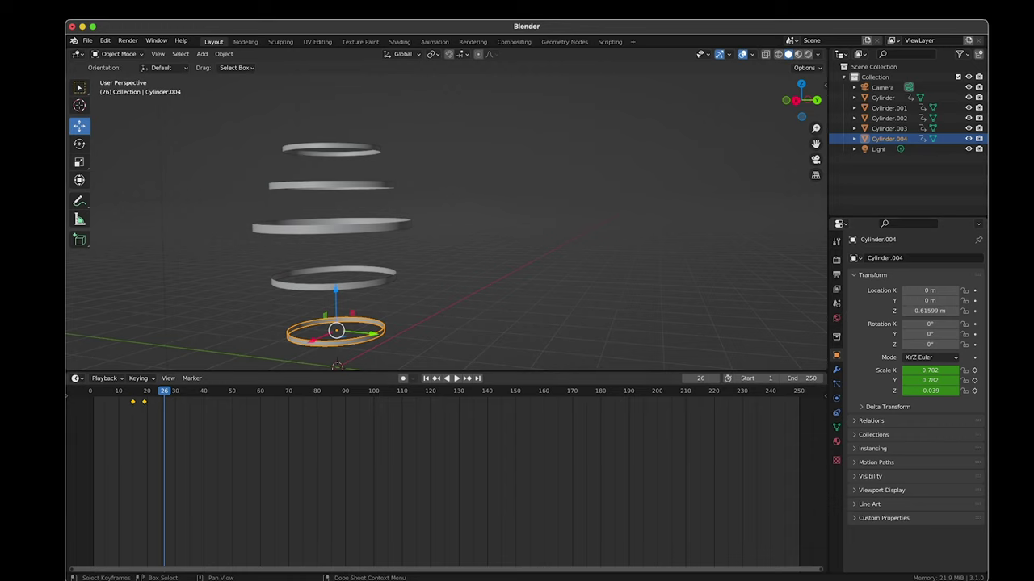
left_click_drag(164, 390, 169, 391)
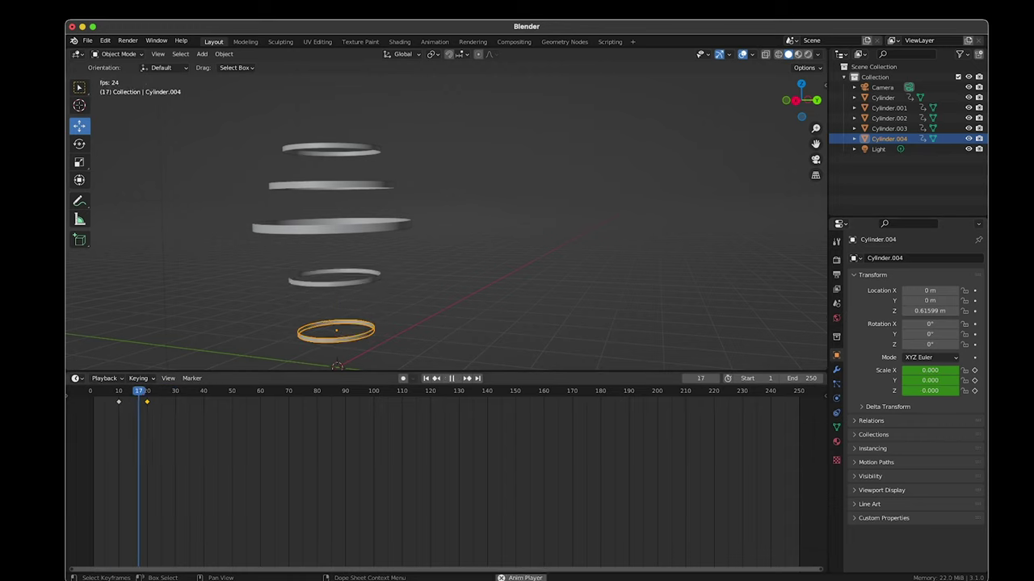
key("shift+Left")
key("space")
Check the fourth, middle and top rings' keys while stopping and scrubbing playback.
left_click(334, 278)
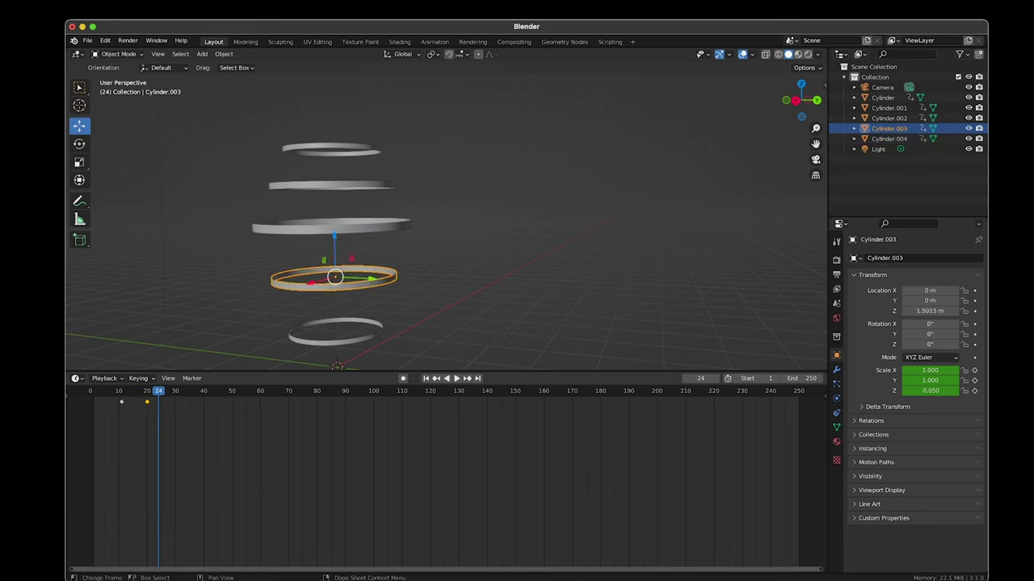
left_click(334, 226)
key("space")
left_click(331, 150)
left_click_drag(129, 396, 164, 396)
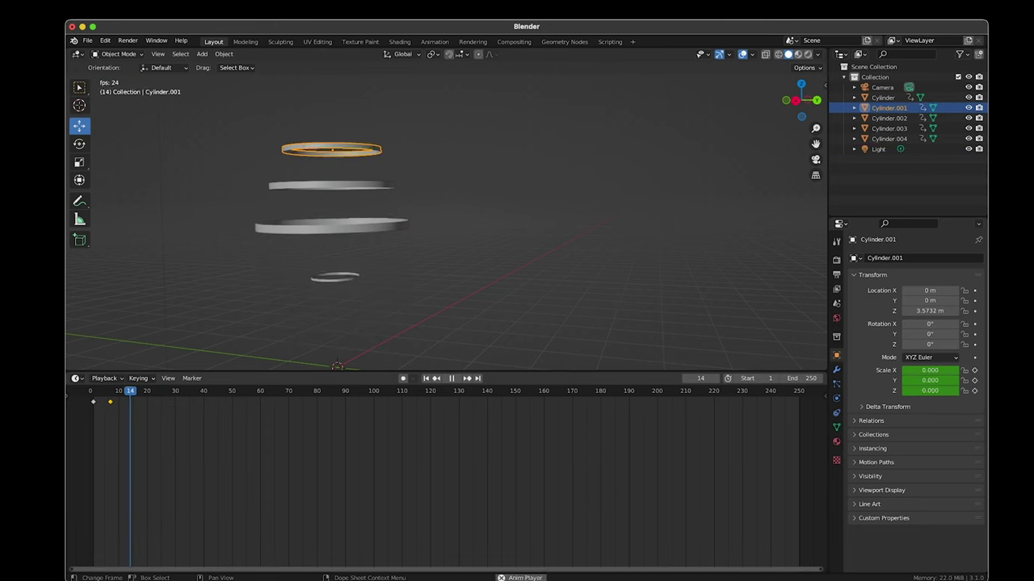
Set the second ring's scale keyframes to Bezier interpolation.
right_click(105, 459)
left_click(118, 391)
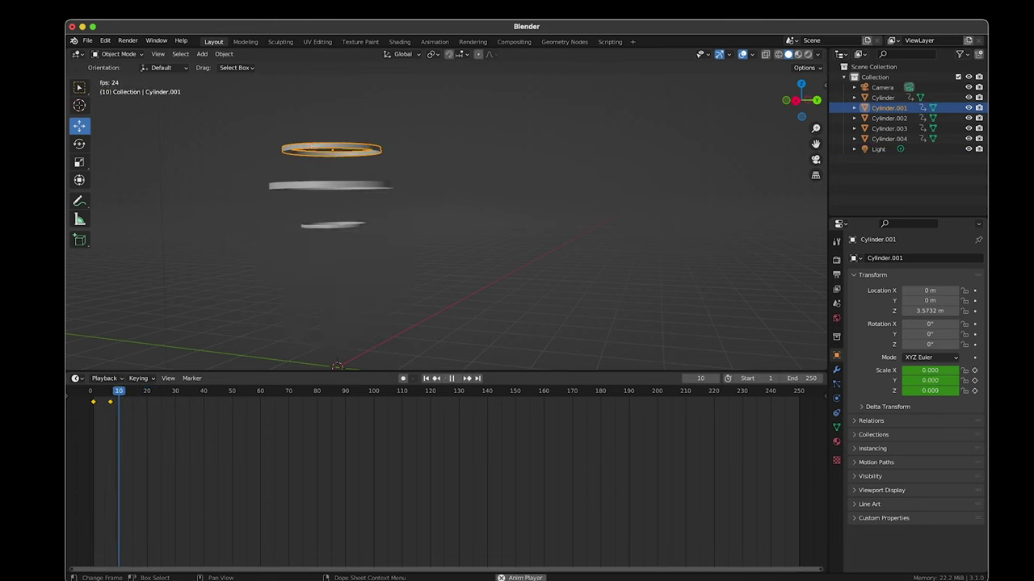
left_click(331, 186)
left_click(149, 390)
right_click(113, 403)
left_click(190, 442)
Give the middle, fourth and bottom rings' keys Bezier interpolation and preview the easing.
left_click(331, 226)
right_click(113, 403)
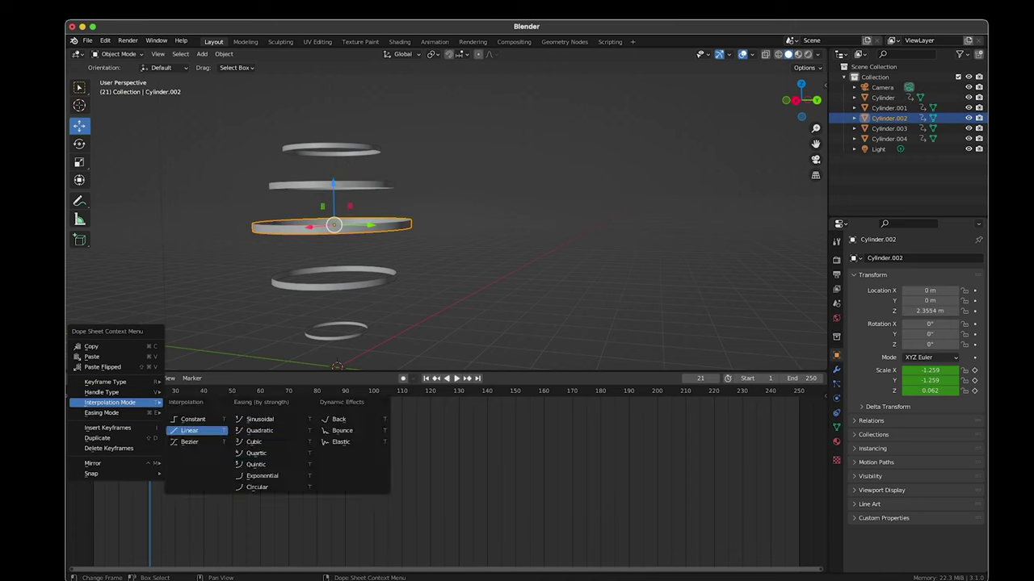
left_click(190, 442)
left_click(333, 279)
right_click(114, 402)
left_click(189, 442)
left_click(335, 331)
right_click(113, 403)
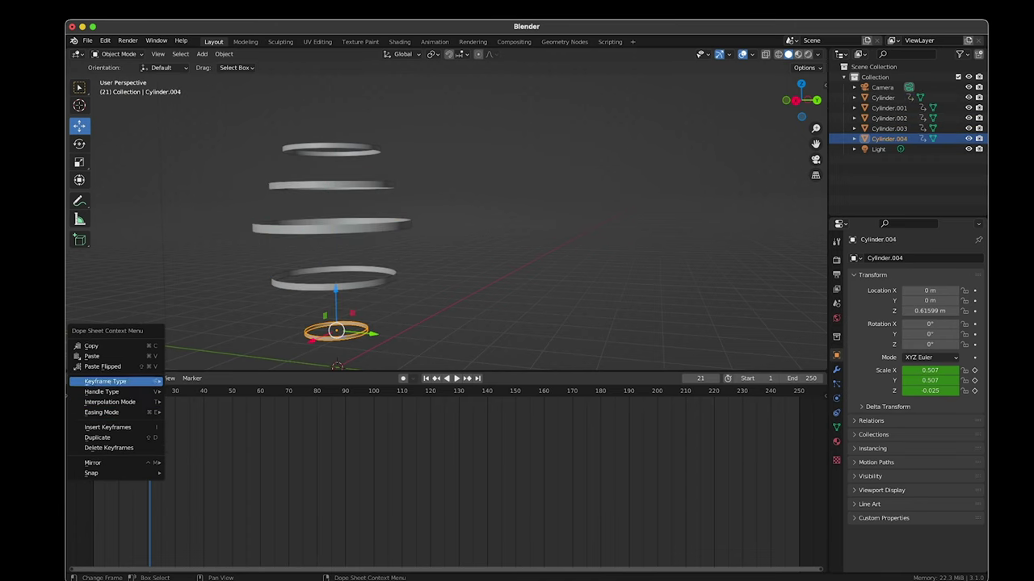
key("space")
key("space")
Set the animation end frame to 30 and play the shortened loop.
right_click(178, 392)
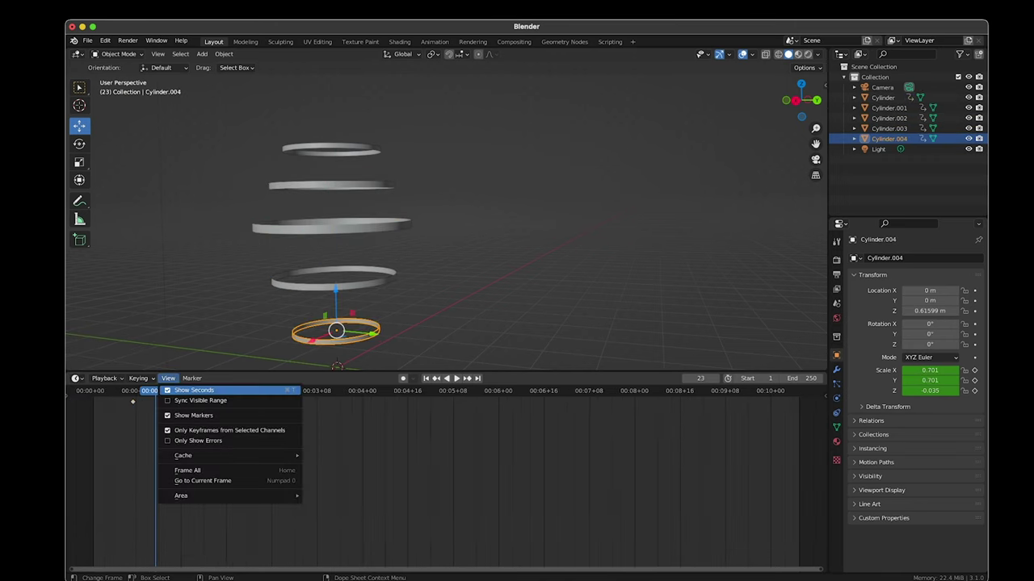
key("Escape")
left_click(334, 278)
left_click(335, 331)
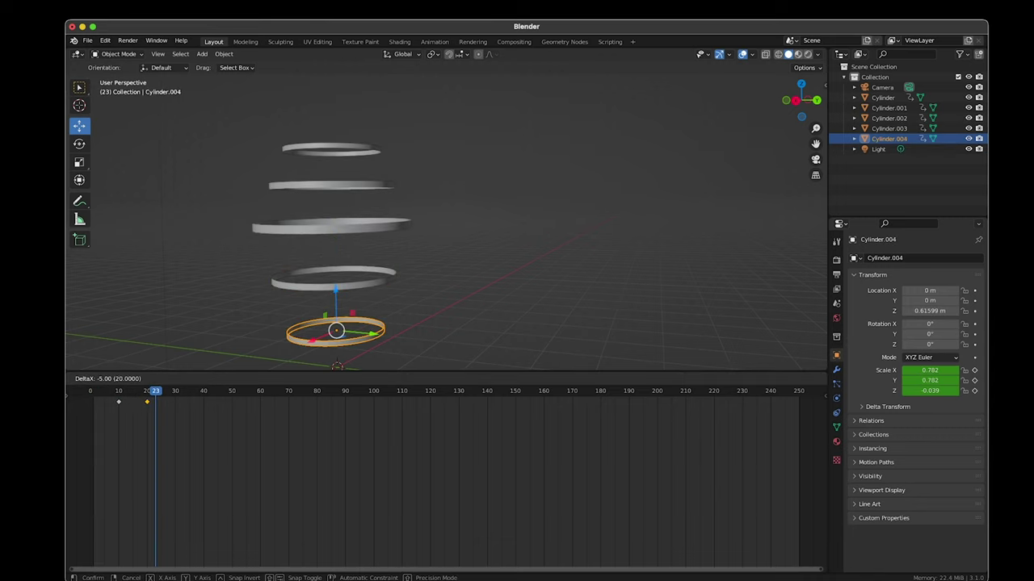
key("Left")
double_click(800, 378)
type("30")
key("Return")
key("space")
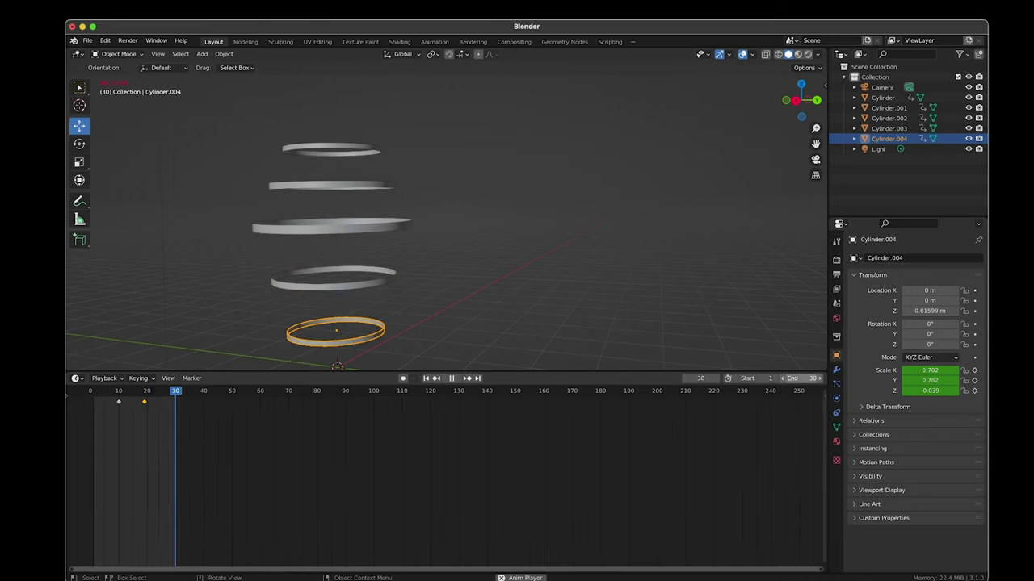
left_click(332, 186)
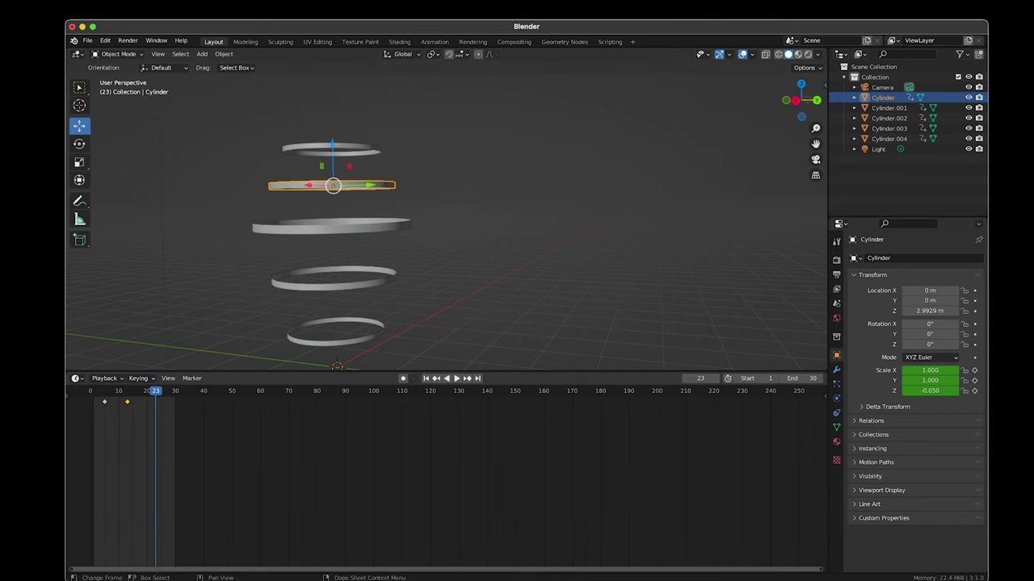
Play the animation, inspect Cylinder.001 through Cylinder.004, then box-select all five rings.
key("space")
left_click(331, 149)
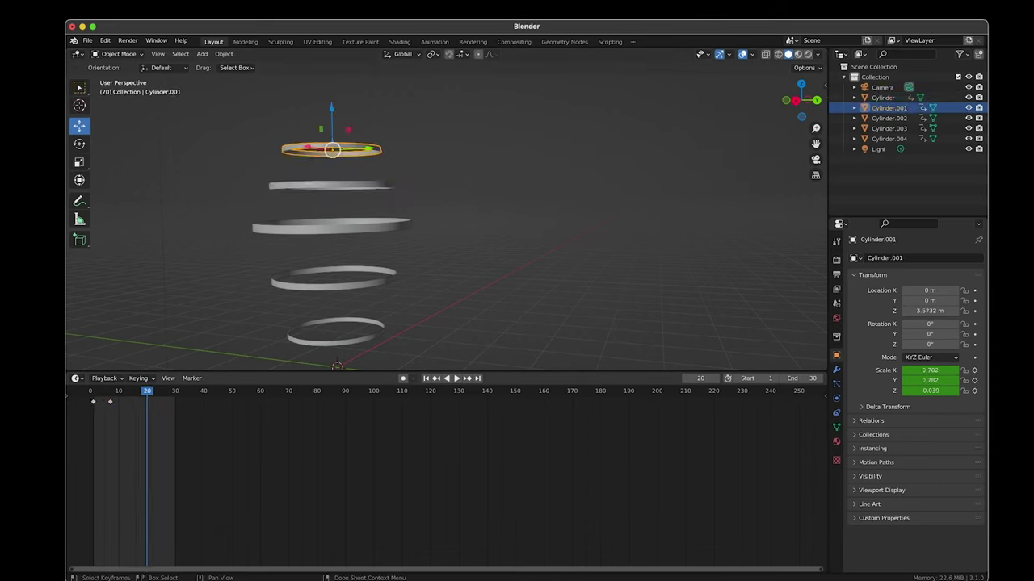
left_click(333, 185)
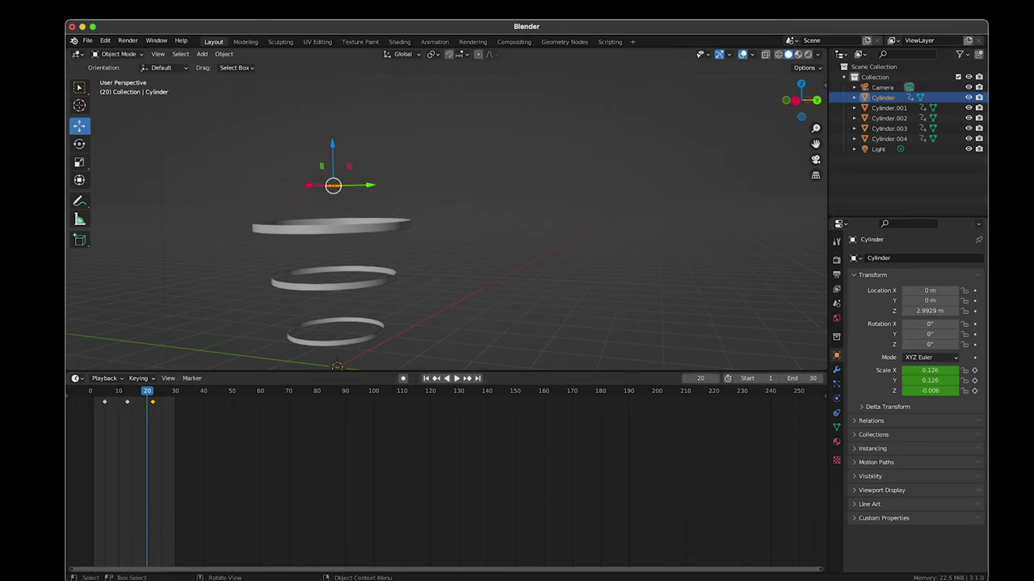
left_click(333, 225)
left_click(333, 279)
left_click(334, 330)
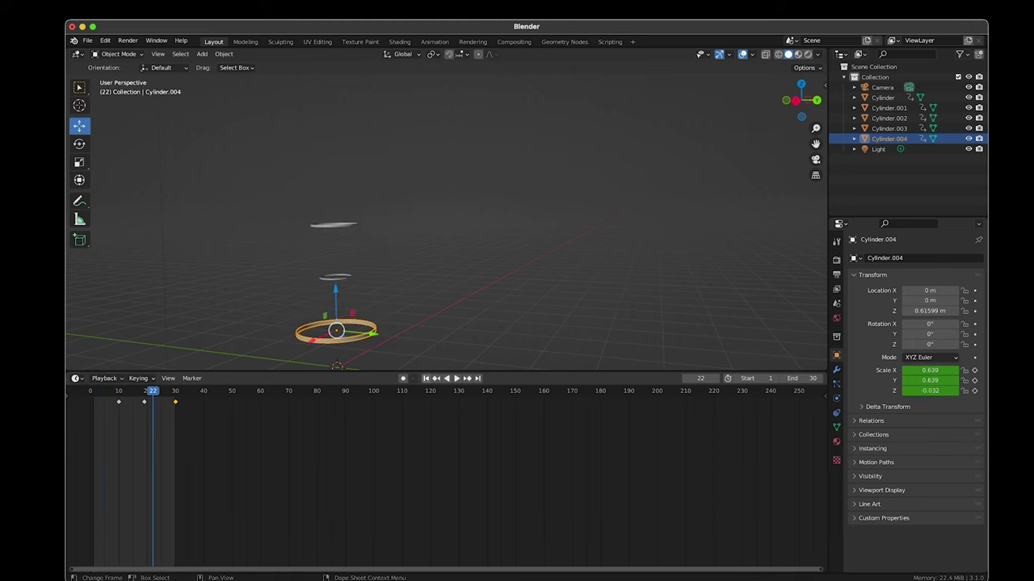
key("space")
left_click_drag(255, 133, 408, 299)
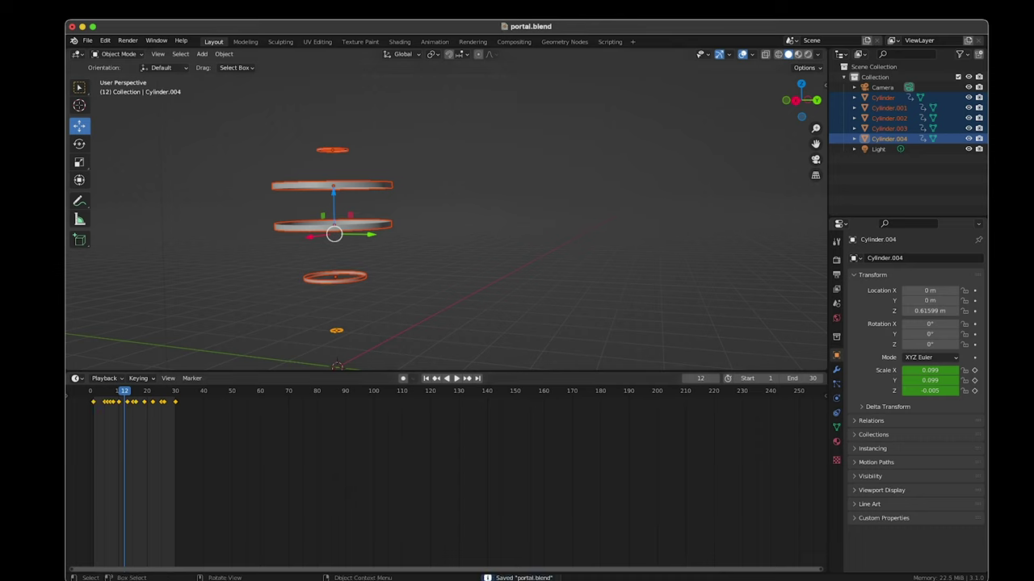
Open elinfierno 1.blend from recent files, play it and rewind to frame 1.
left_click(87, 41)
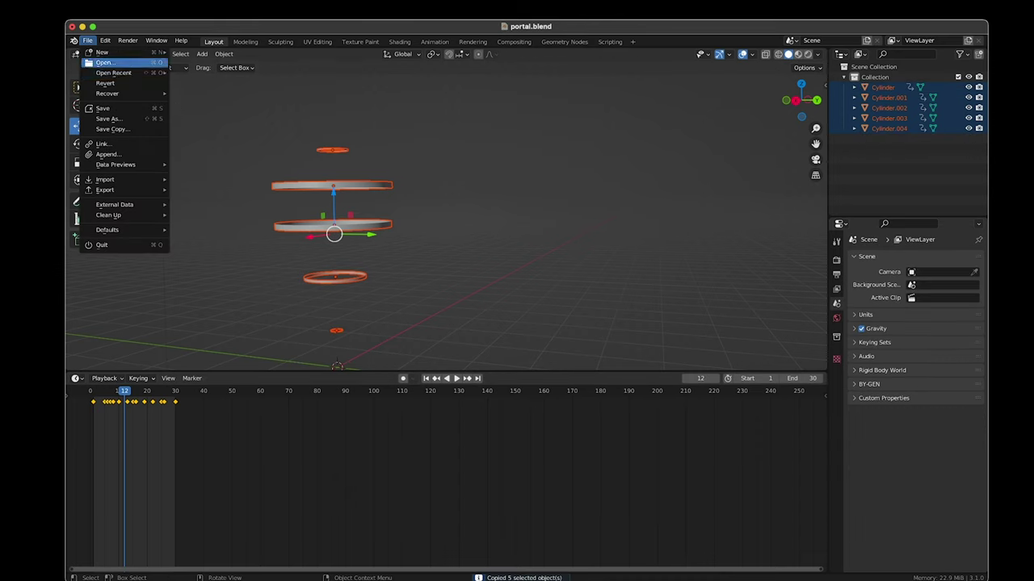
key("alt+a")
left_click(87, 41)
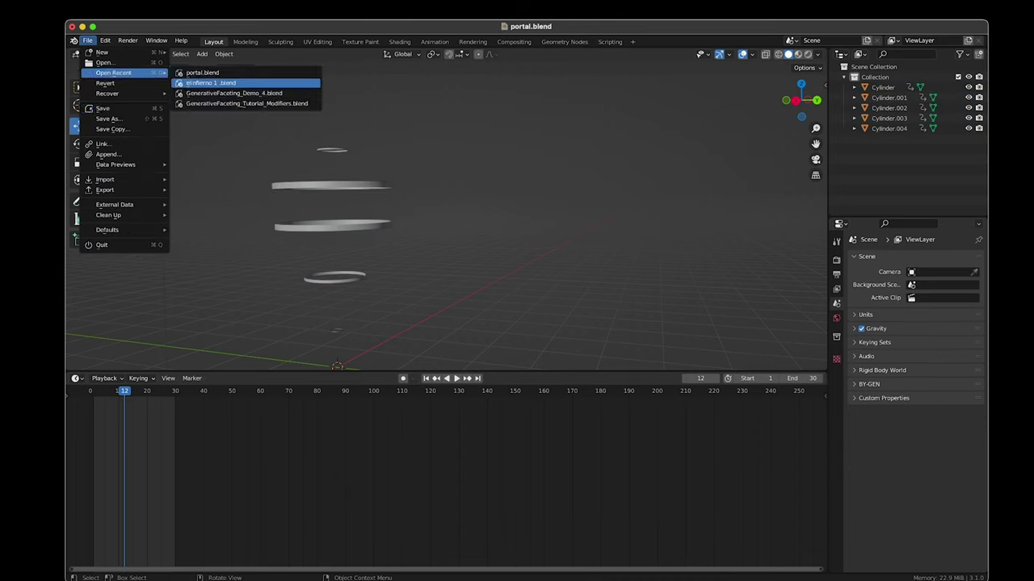
left_click(194, 72)
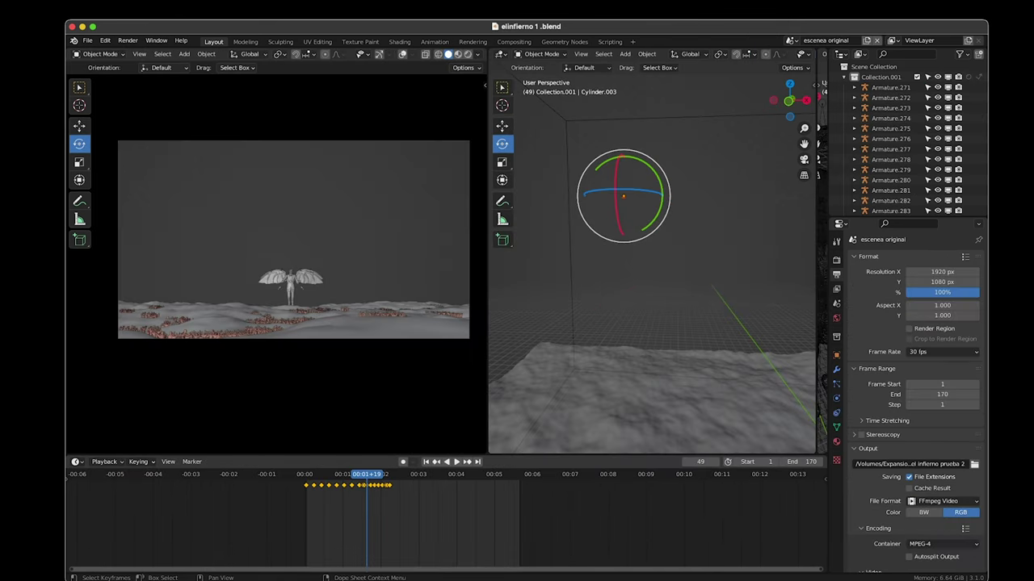
key("shift+ctrl+space")
key("space")
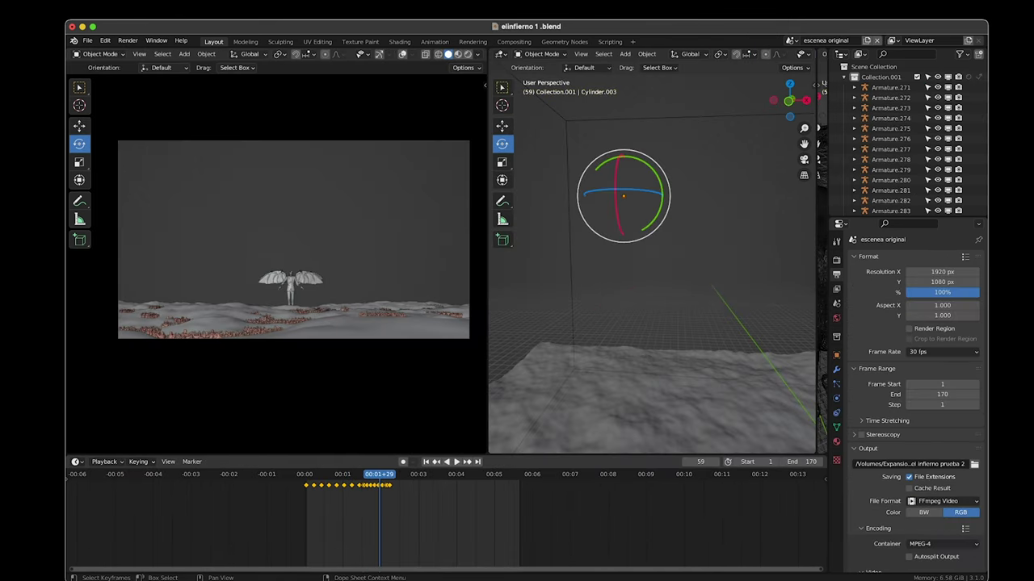
key("shift+Left")
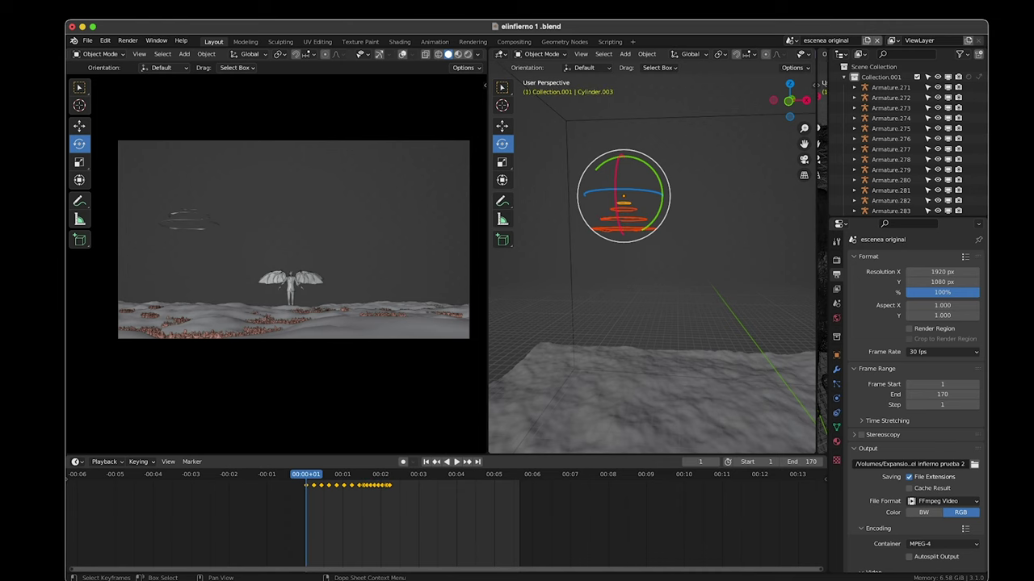
Show the Cylinder's Emission material nodes in an enlarged Shader Editor.
left_click(623, 229)
left_click(836, 442)
left_click(75, 462)
left_click(121, 427)
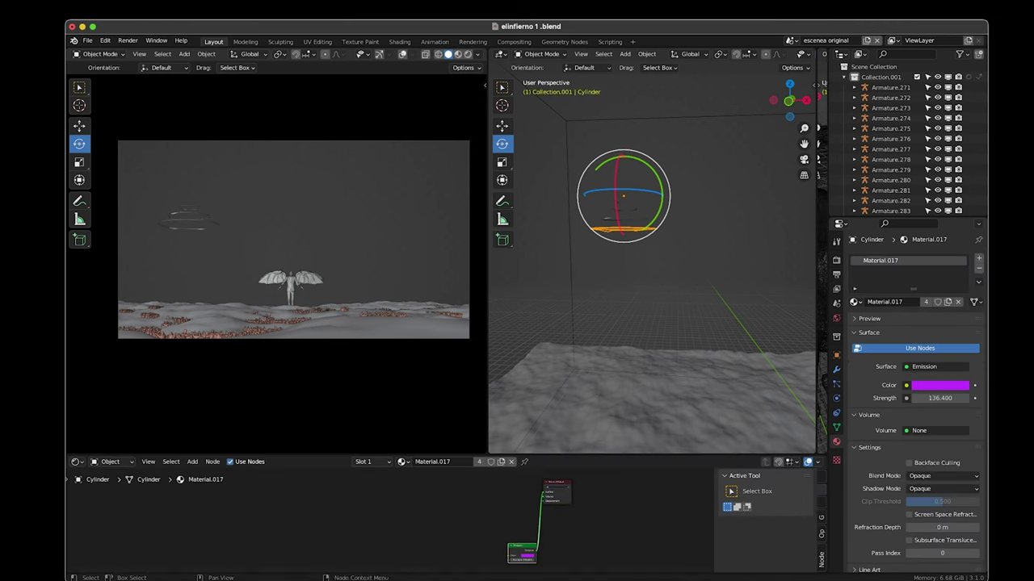
left_click_drag(404, 456, 403, 321)
key("Home")
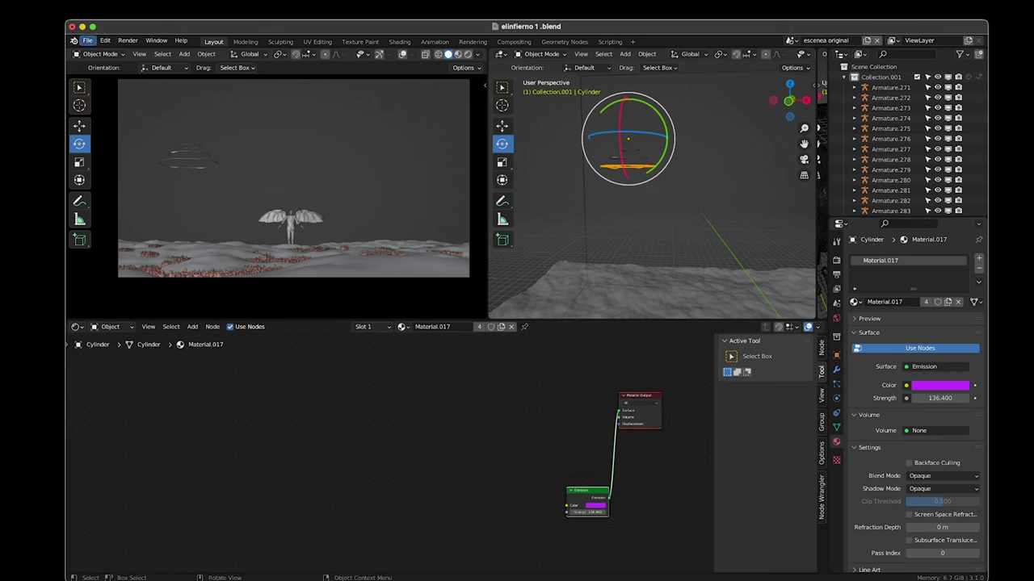
Reopen portal.blend from recent files, answering the save-changes prompt.
left_click(87, 40)
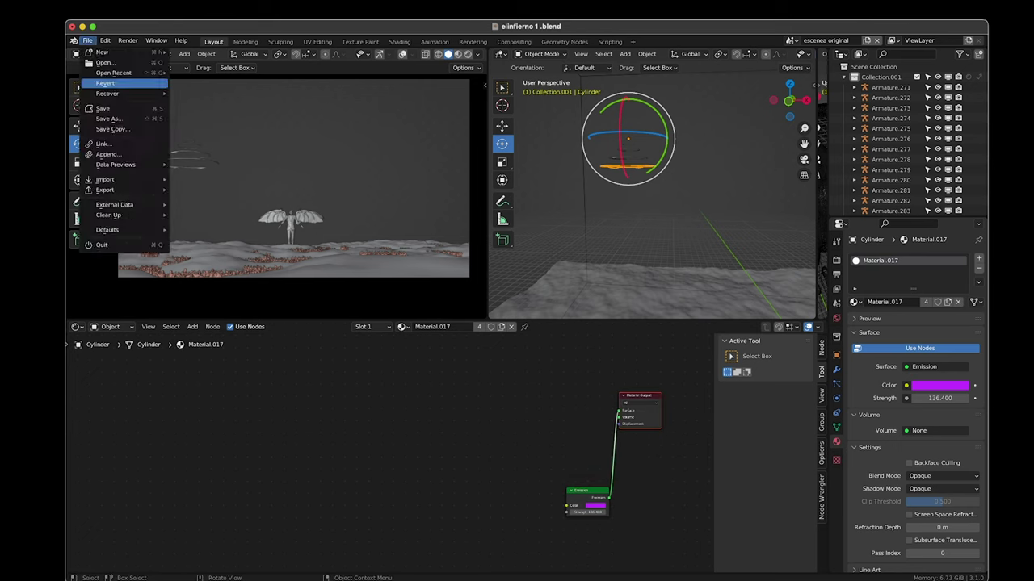
left_click(202, 77)
left_click(481, 328)
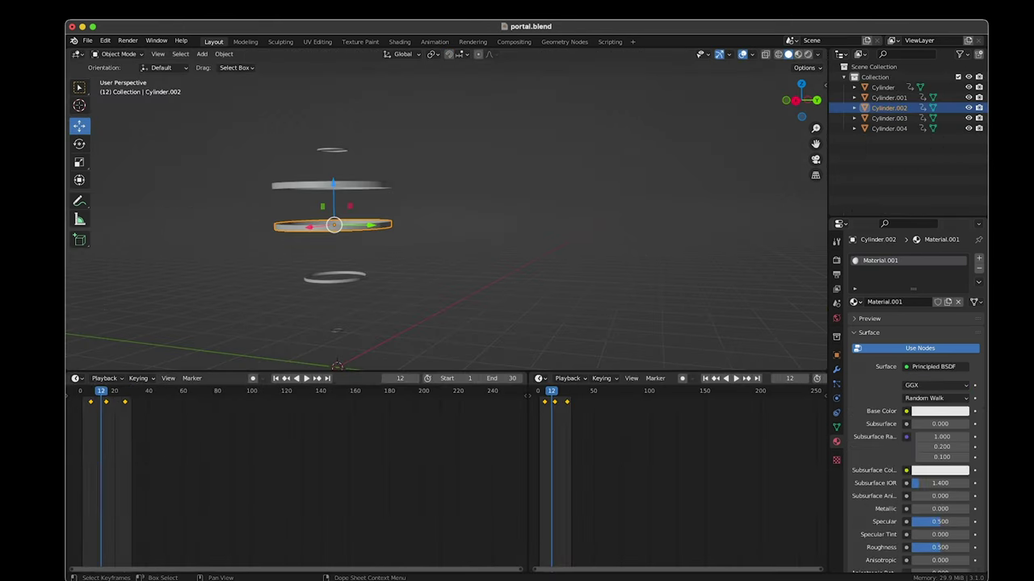
Check Cylinder.004's emission material, then select and copy all five portal cylinders.
left_click(889, 129)
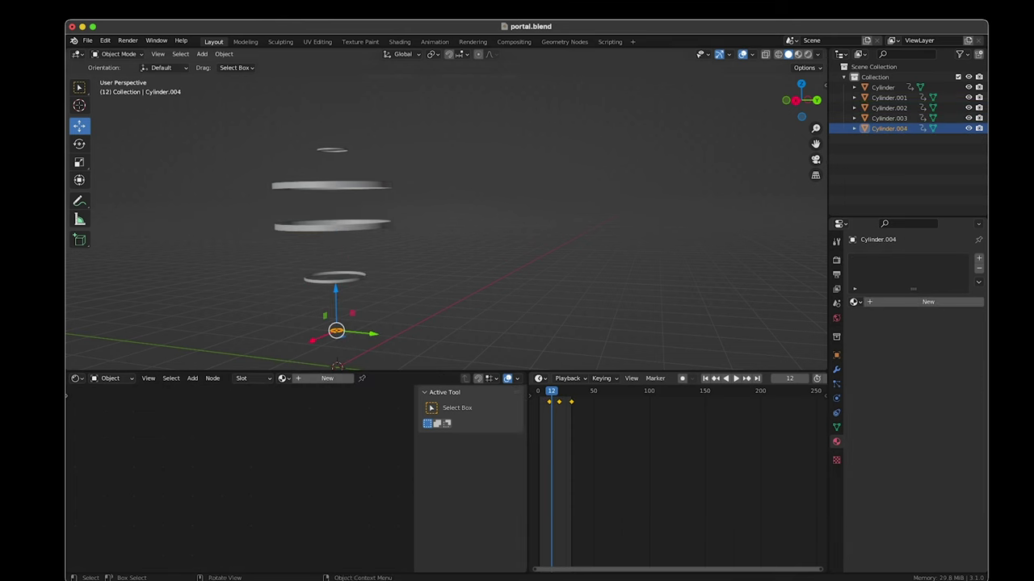
left_click(889, 96)
left_click(883, 87)
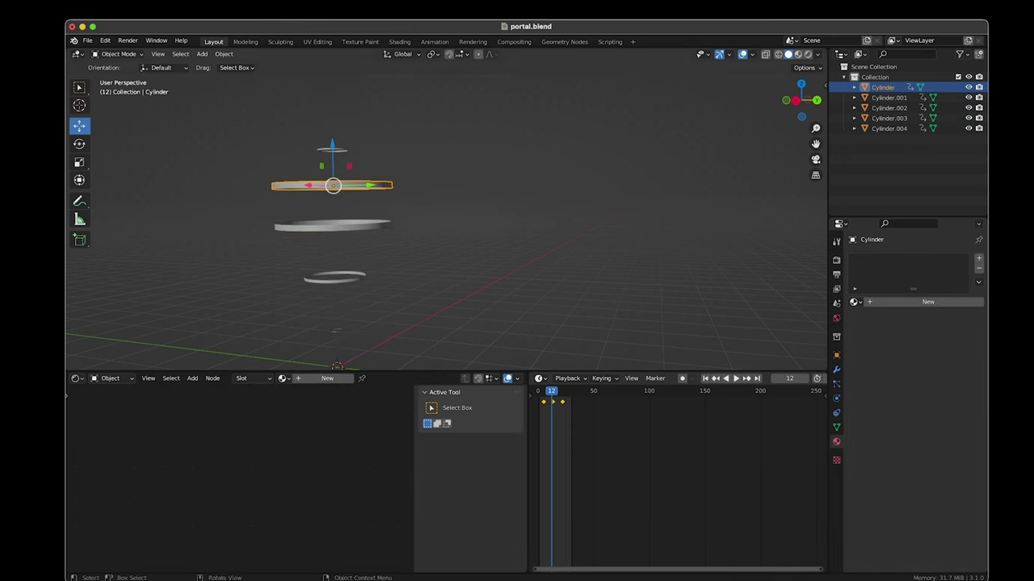
left_click(888, 128)
key("a")
key("ctrl+s")
left_click(87, 40)
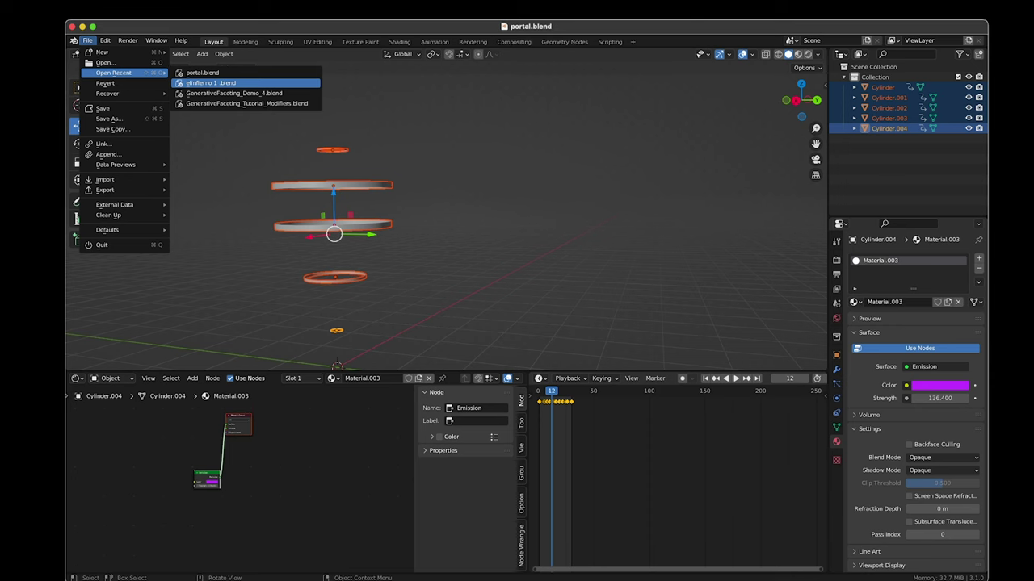
Load elinfierno 1.blend and paste the portal cylinders, raising and scaling them.
left_click(210, 83)
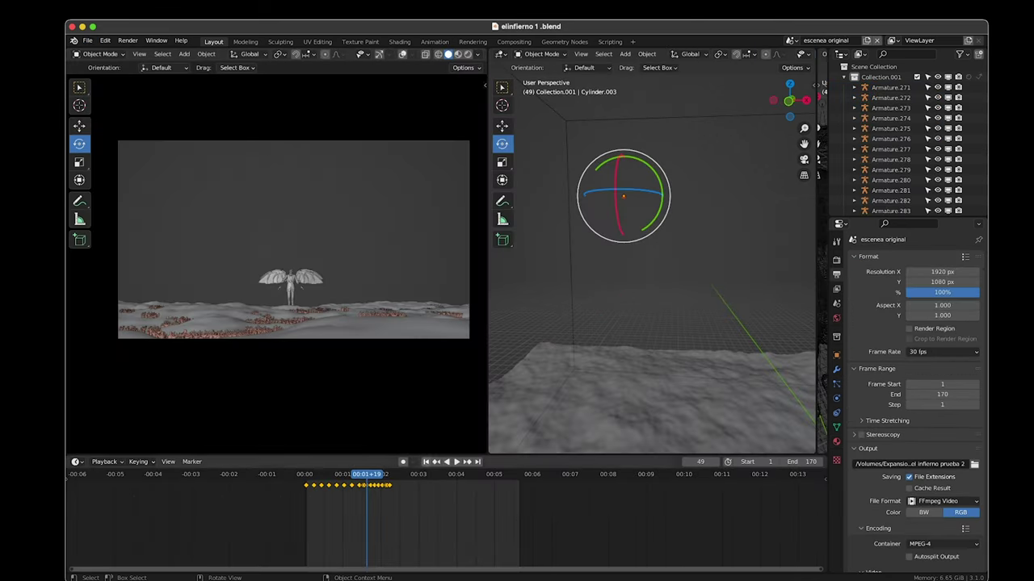
key("shift+Left")
key("ctrl+v")
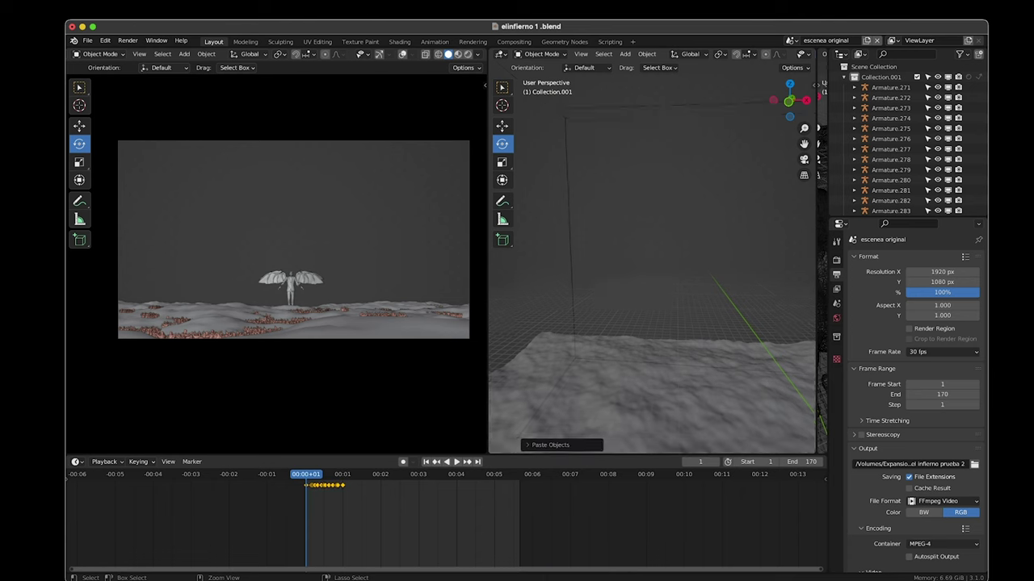
key("KP_Decimal")
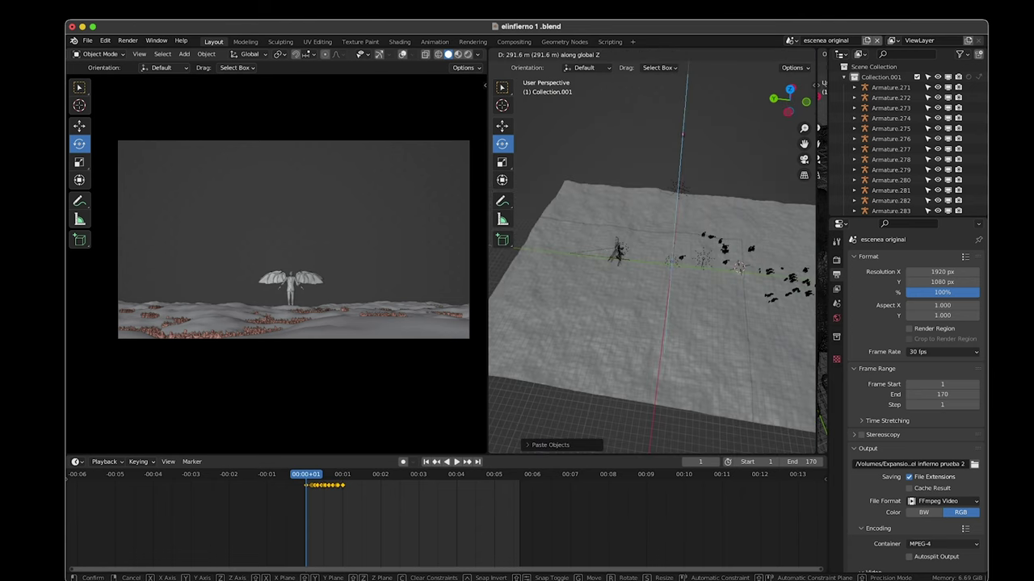
key("Up")
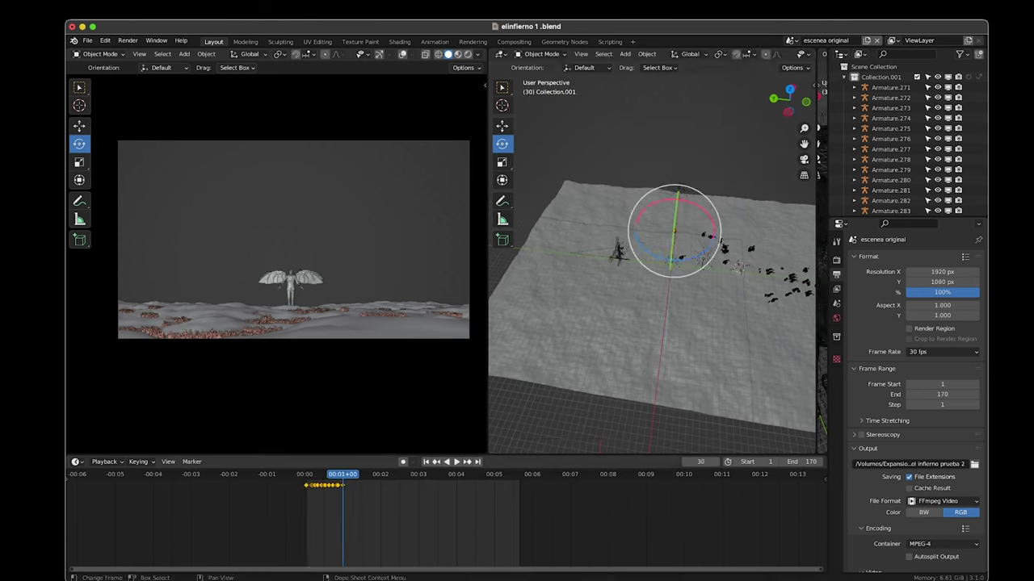
key("s")
left_click(770, 171)
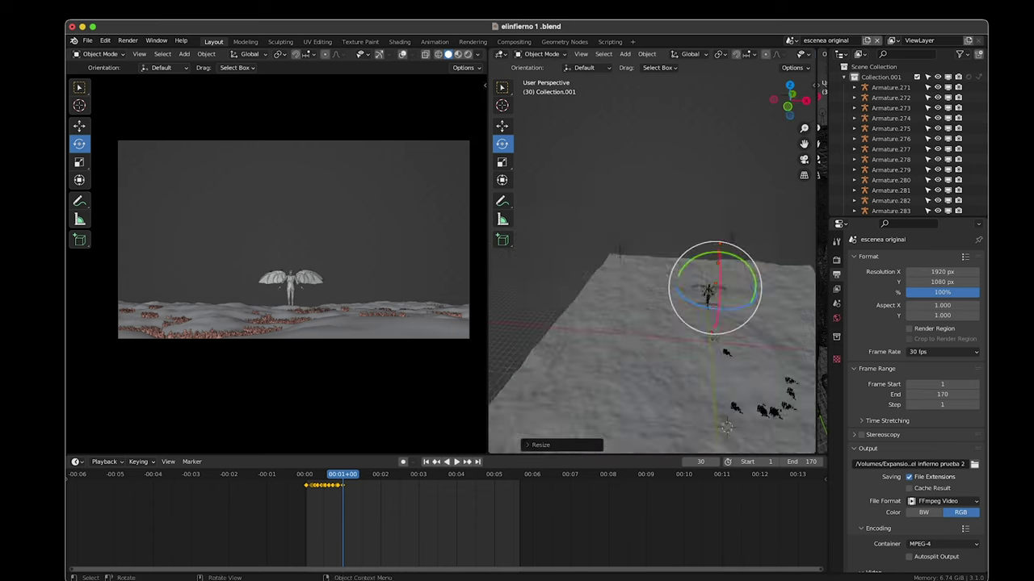
Preview the pasted rings over the terrain, then resize them at frame 15.
middle_click_drag(770, 172, 710, 242)
key("space")
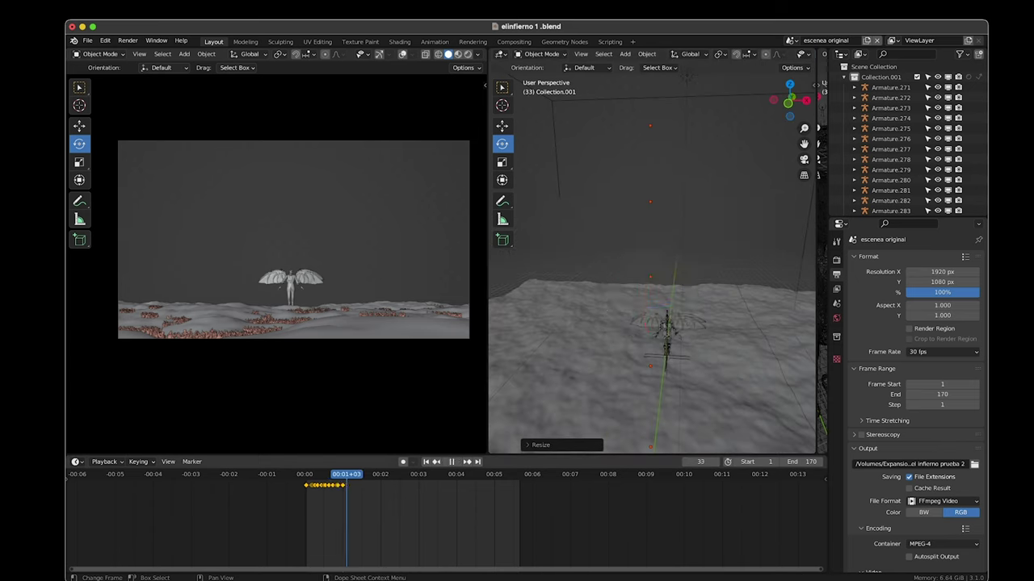
key("Escape")
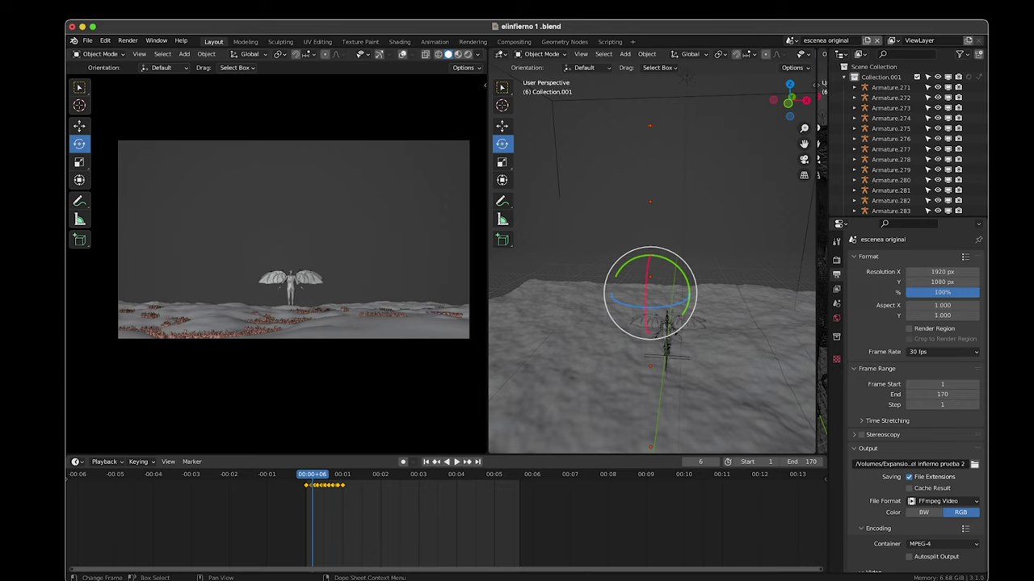
type("5")
key("Return")
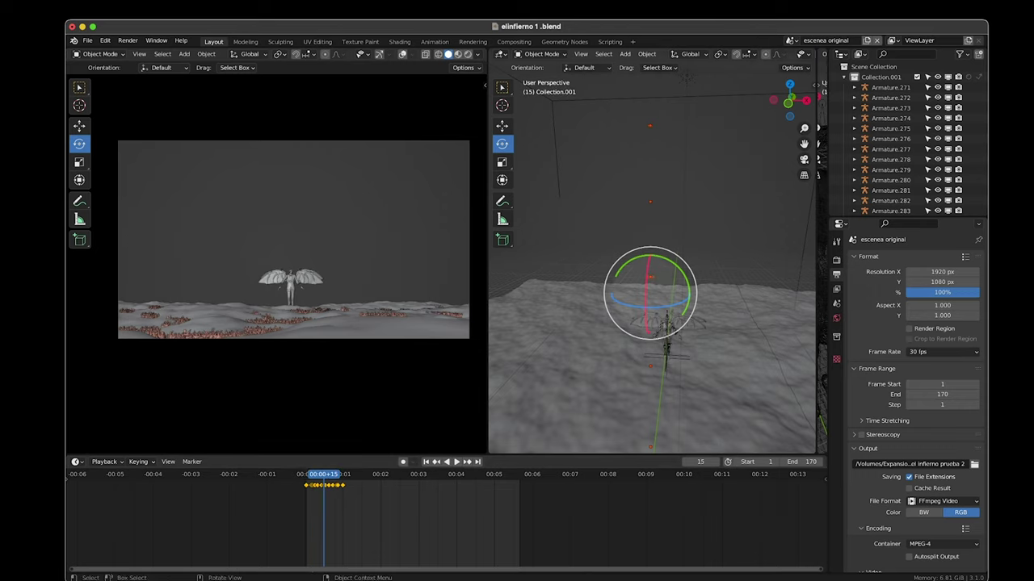
key("s")
left_click(658, 289)
Move the rings along X, shift their keys to start at frame 15, and view in wireframe.
key("g")
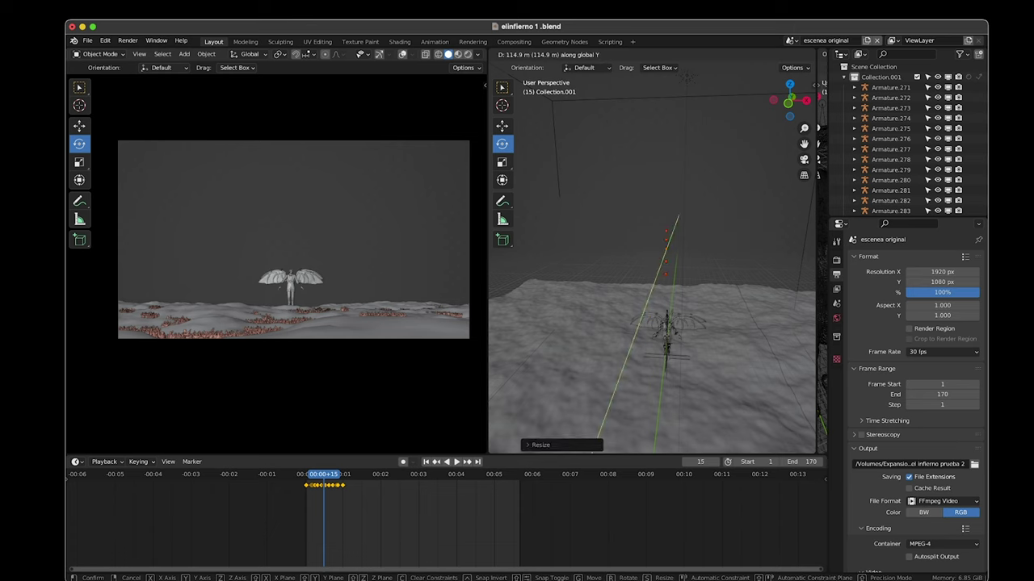
key("x")
key("Return")
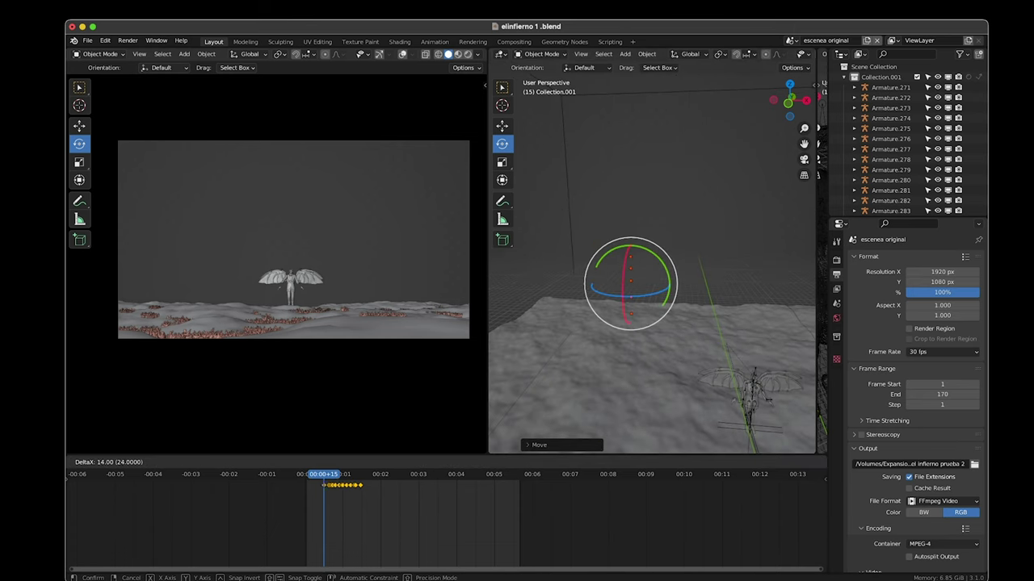
key("Return")
key("ctrl+shift+space")
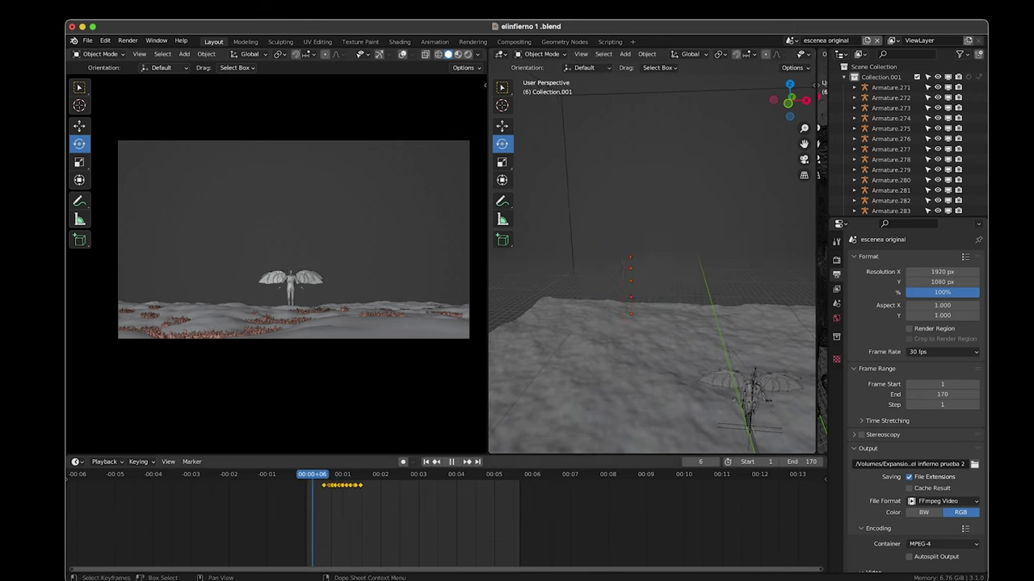
key("s")
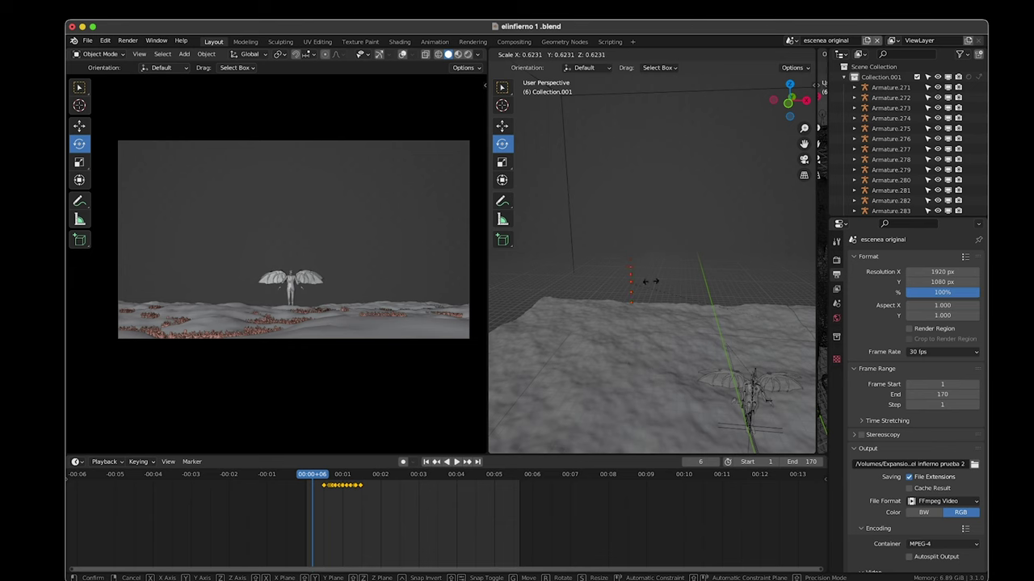
left_click(651, 281)
key("shift+z")
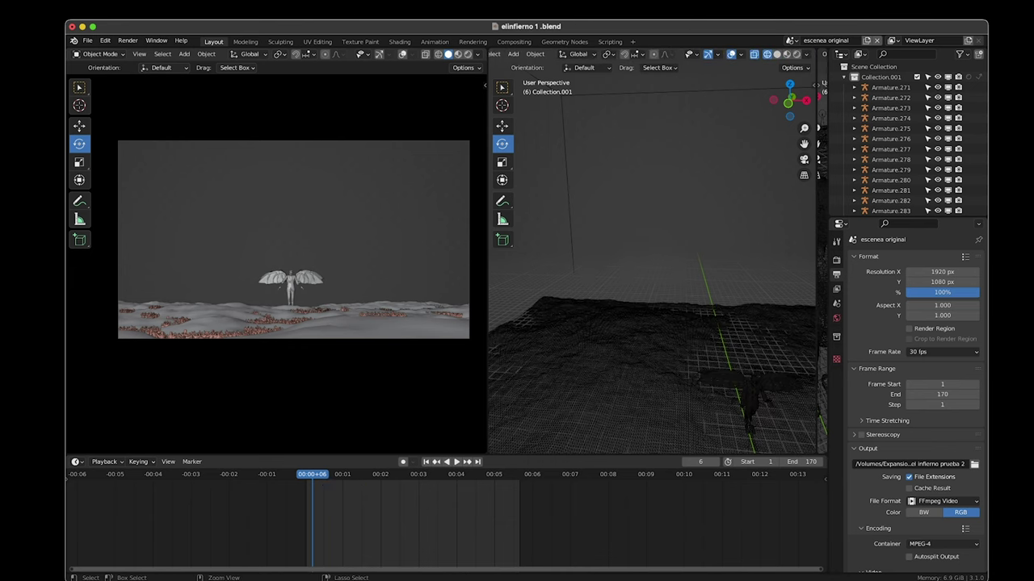
Select the Cylinder portal ring and rescale it.
left_click(750, 408)
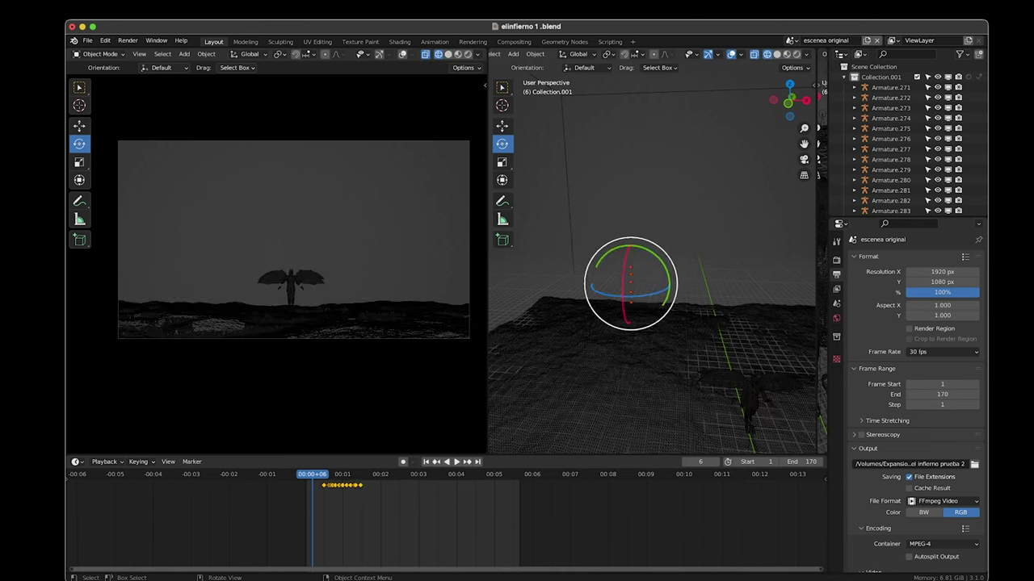
middle_click_drag(646, 266, 630, 291)
scroll(905, 138, "down", 10)
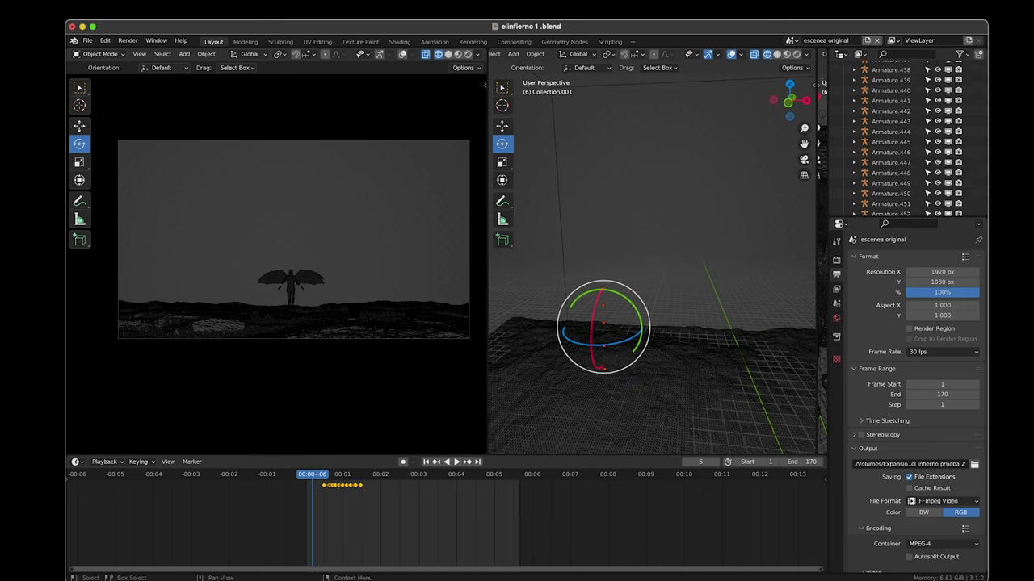
scroll(905, 137, "down", 10)
scroll(905, 137, "down", 10)
left_click(875, 140)
key("s")
key("Return")
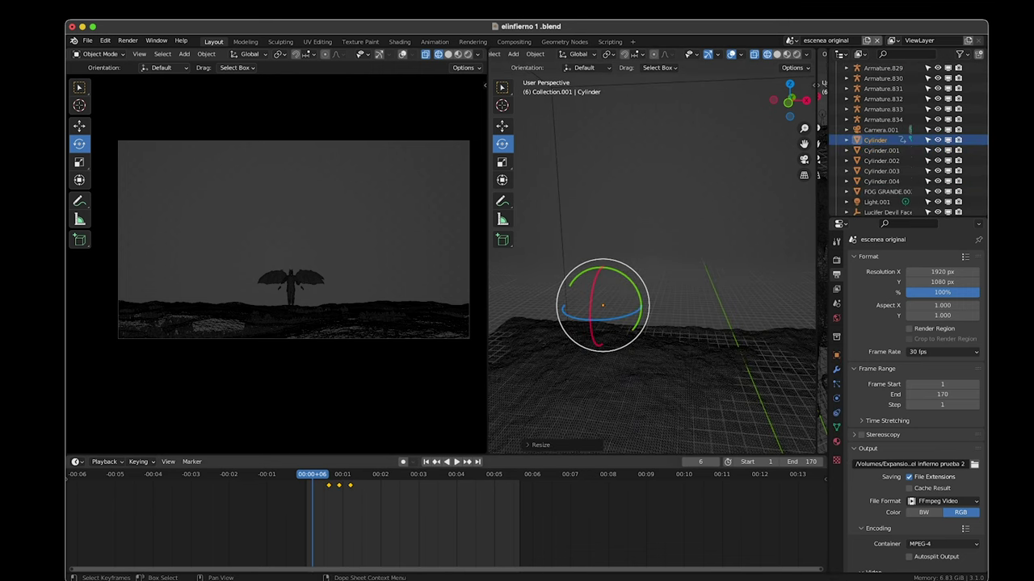
At frame 24, scale the Cylinder ring up and preview it with Rendered shading.
key("Right")
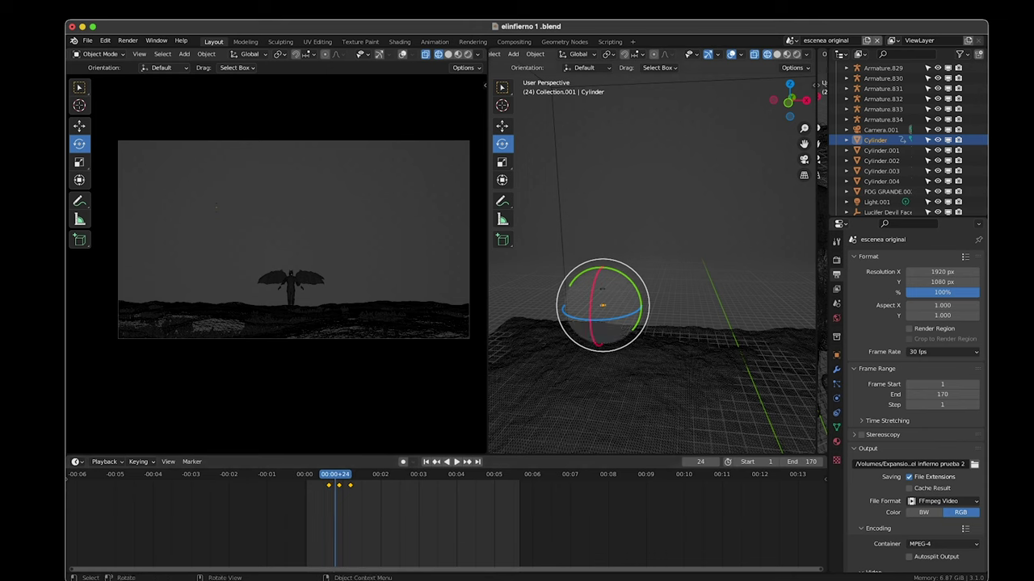
key("s")
key("Return")
key("shift+z")
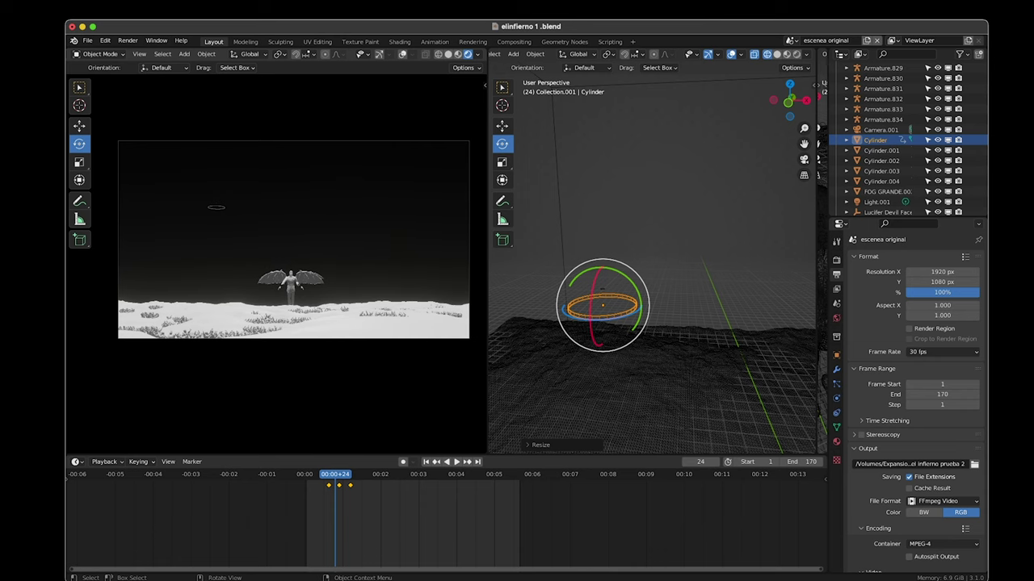
View through the scene camera, select Cylinder.001 and play the animation backwards to frame 18.
left_click(139, 53)
mouse_move(158, 158)
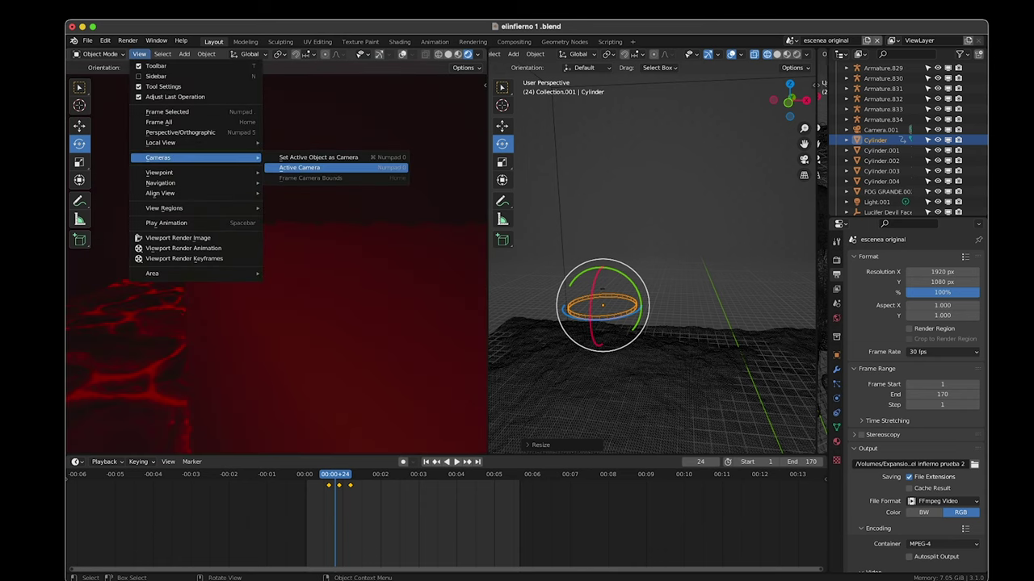
left_click(299, 168)
key("i")
left_click(529, 267)
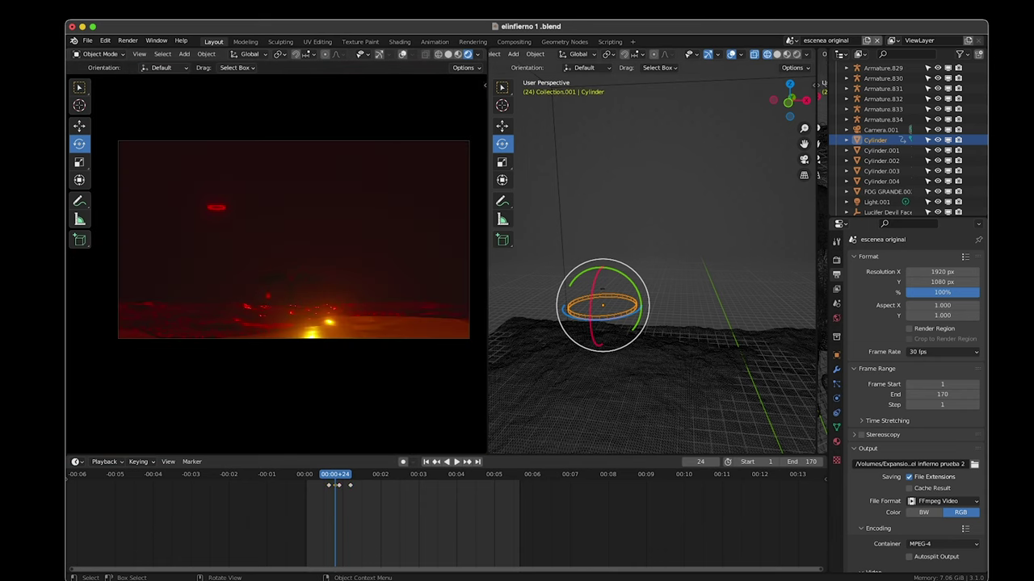
left_click(602, 291)
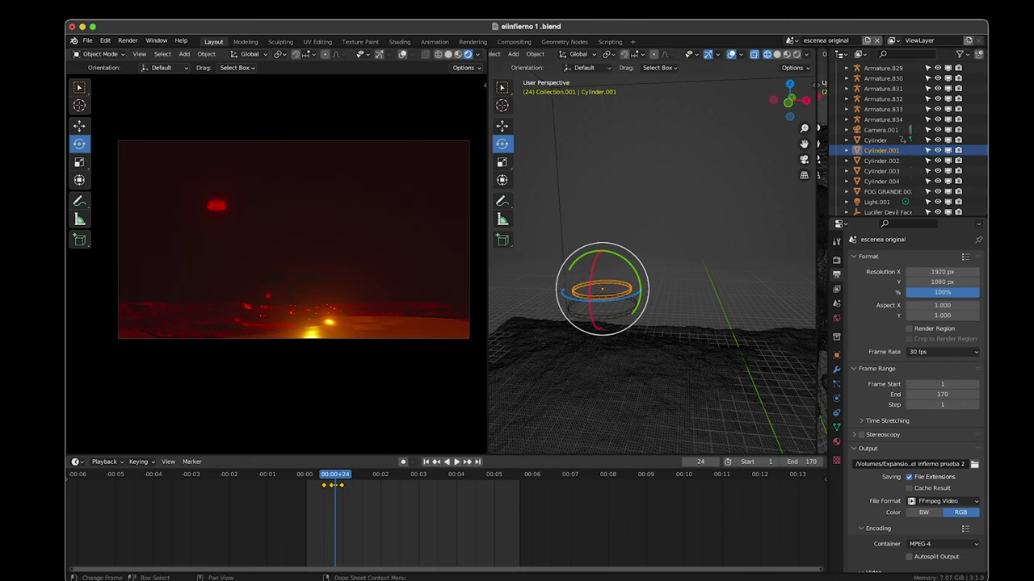
key("ctrl+shift+space")
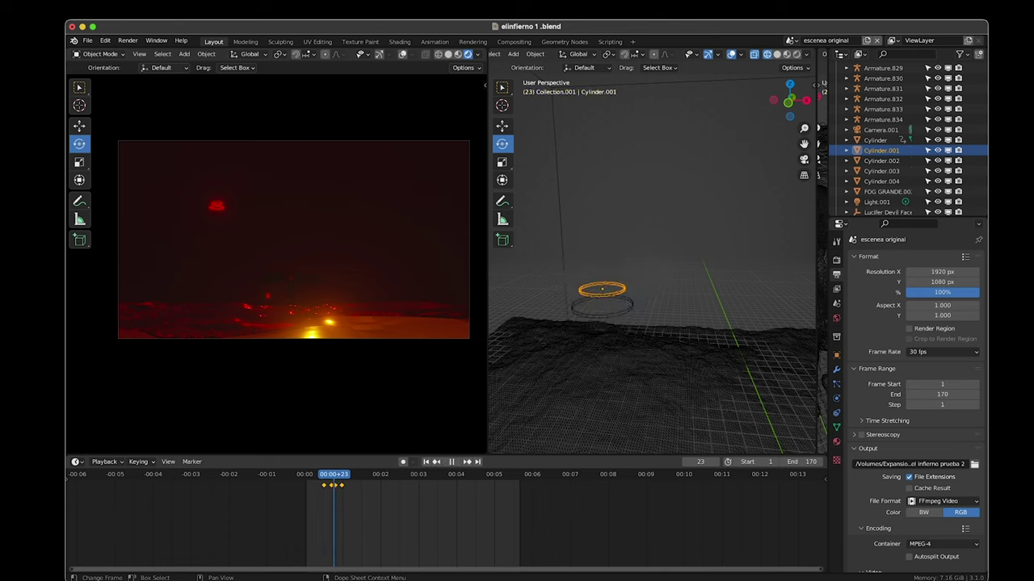
key("space")
Scale up Cylinder.002 at frame 27 and insert a Scale keyframe.
left_click(602, 323)
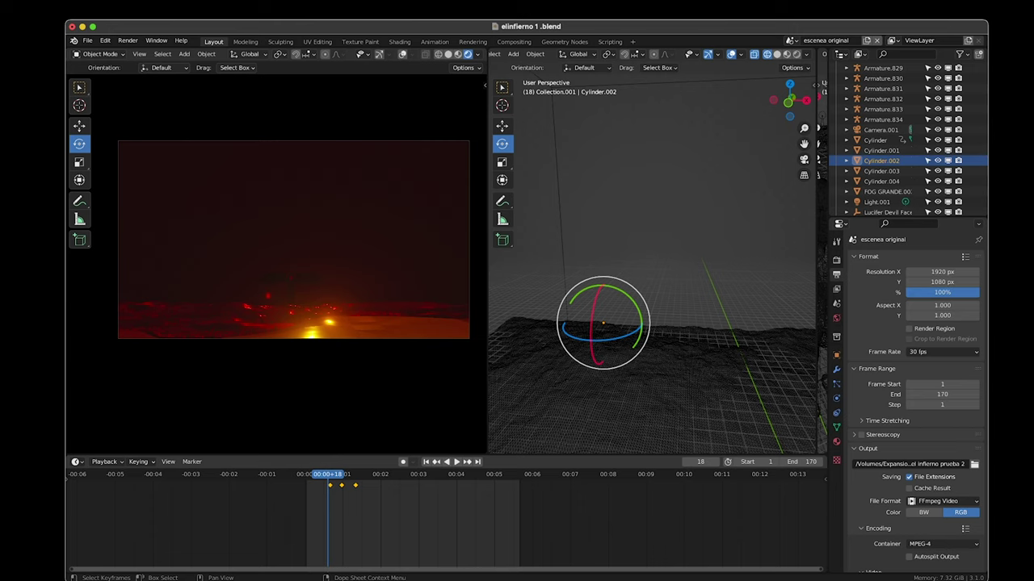
key("Right")
key("Right")
key("Right")
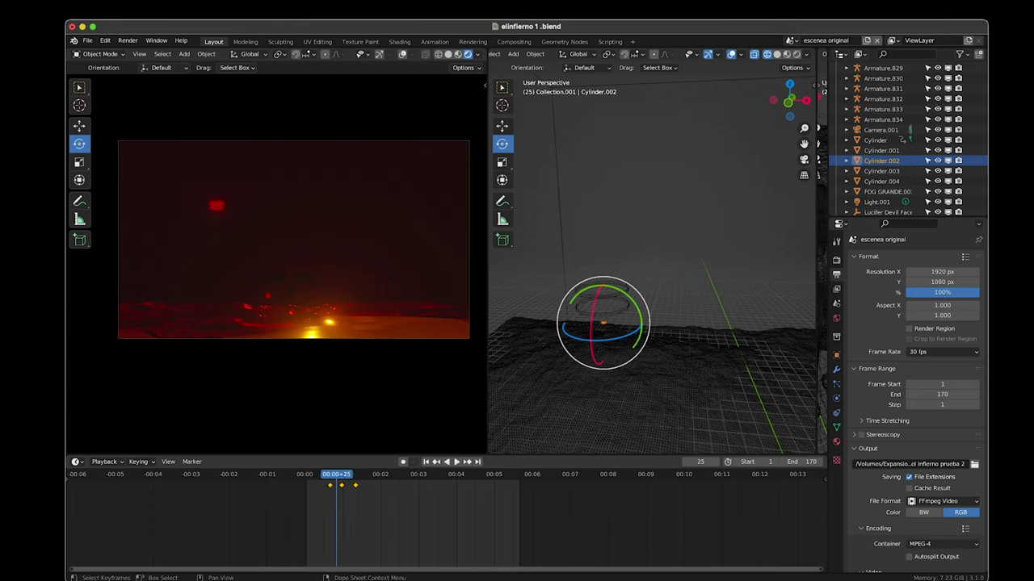
key("Right")
key("Right")
key("s")
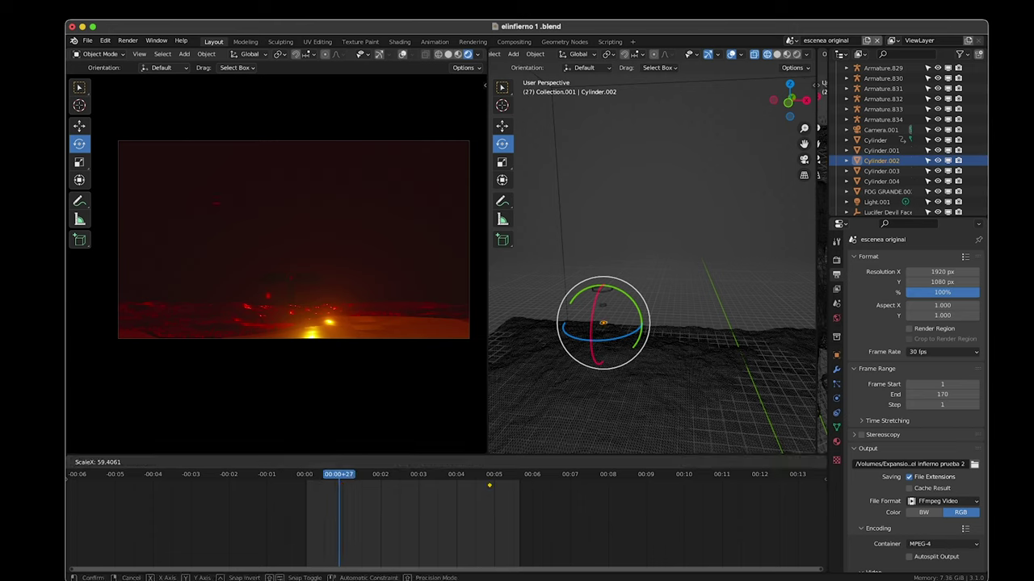
key("Escape")
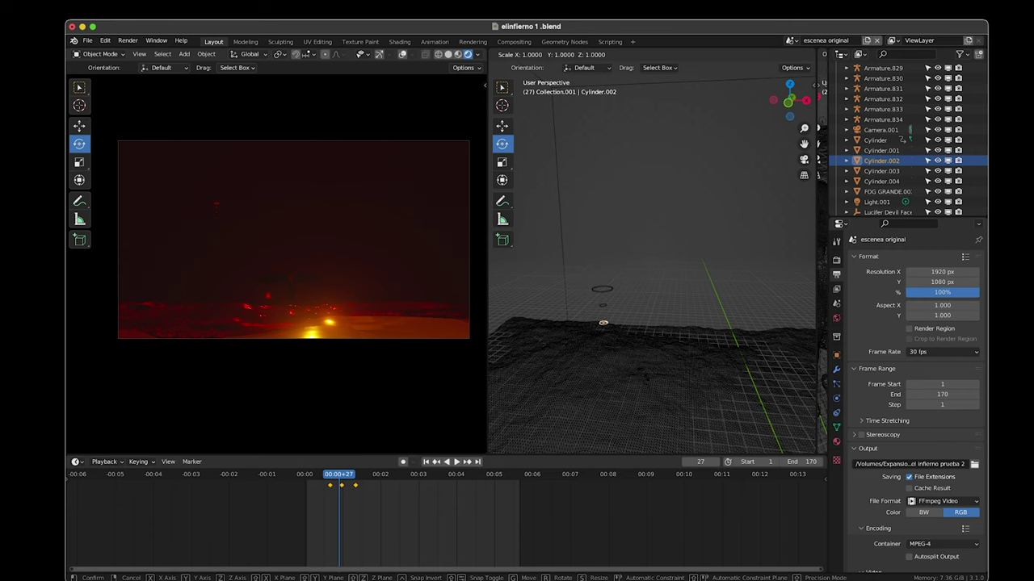
key("s")
key("Return")
key("i")
key("Return")
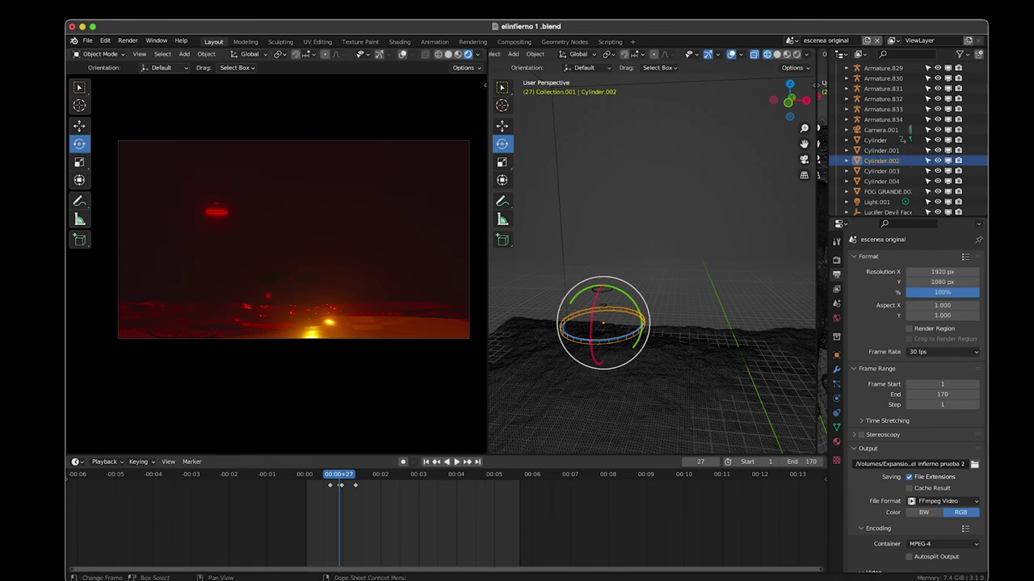
scroll(360, 504, "up", 4)
right_click(275, 485)
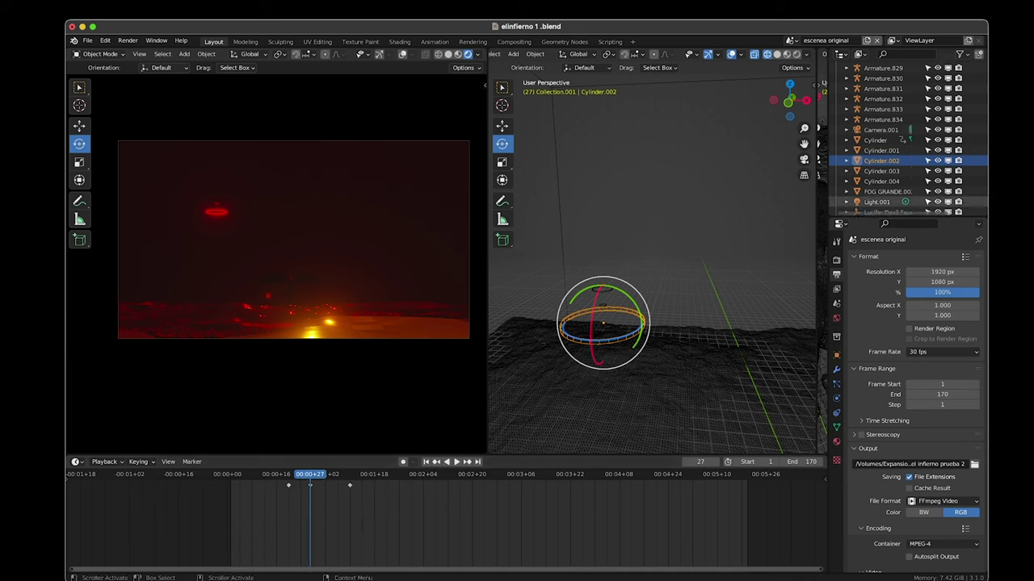
Select Cylinder.003 and Cylinder.004, play the animation, then deselect everything.
left_click(880, 171)
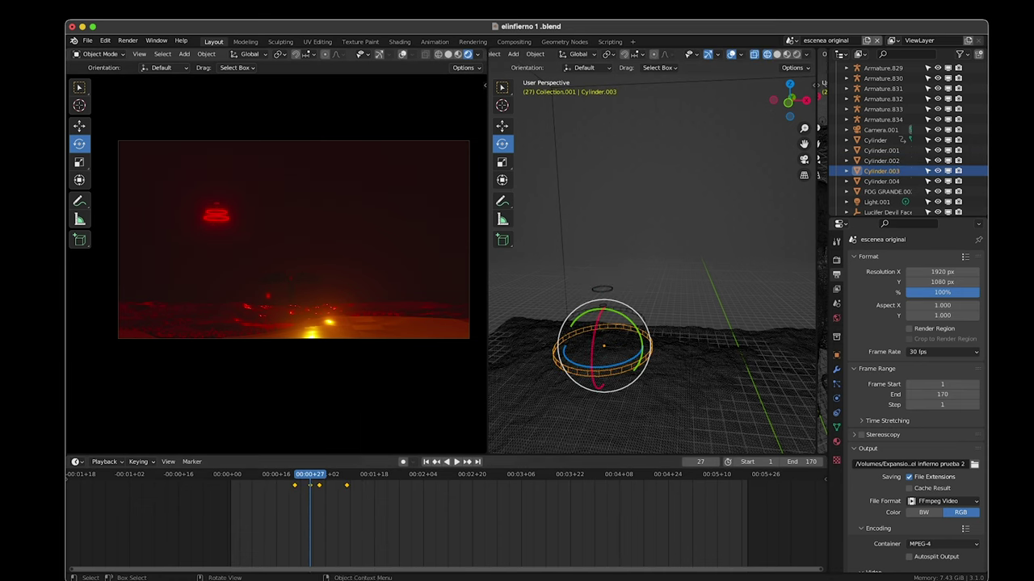
left_click(881, 181)
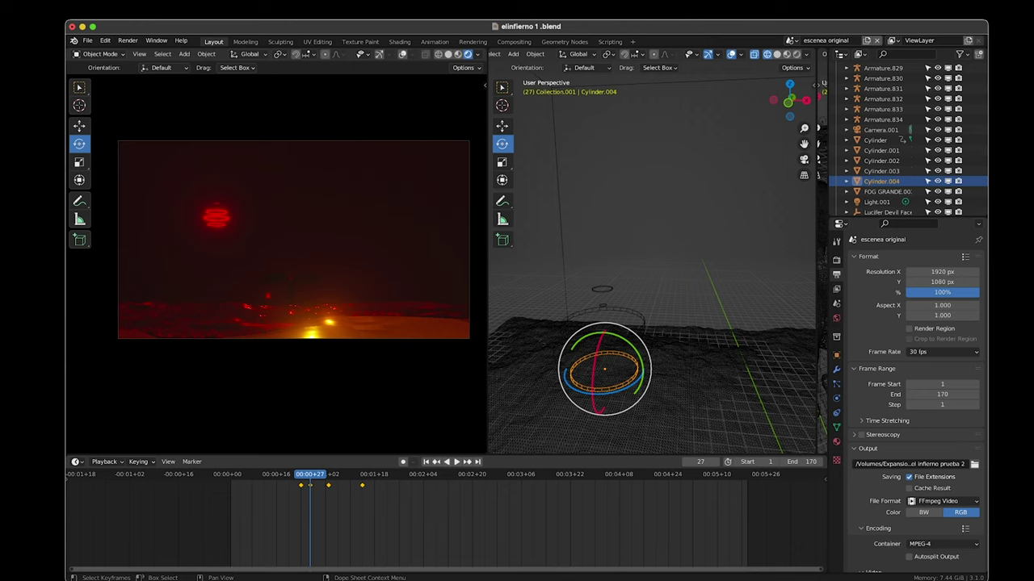
key("space")
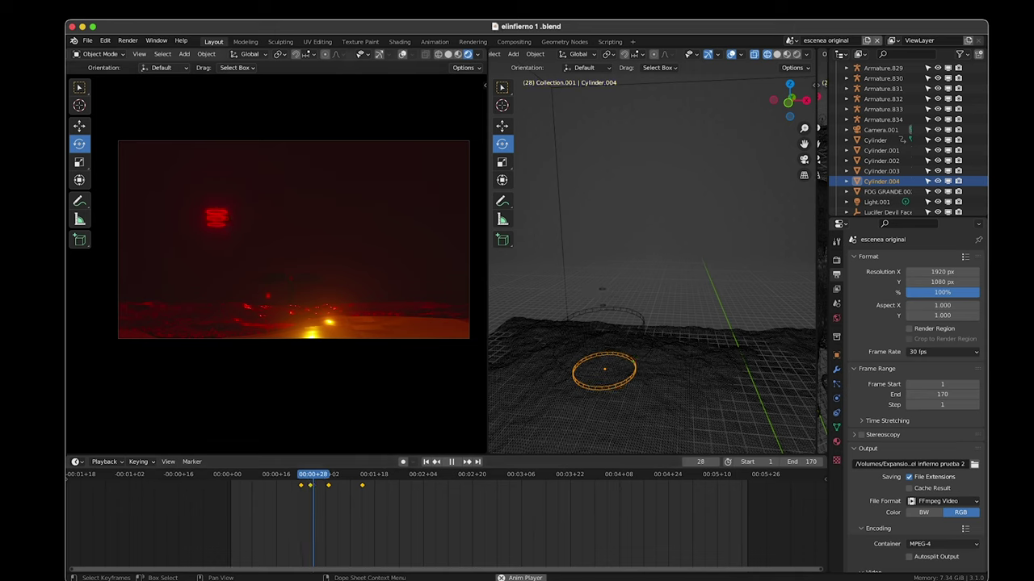
key("alt+a")
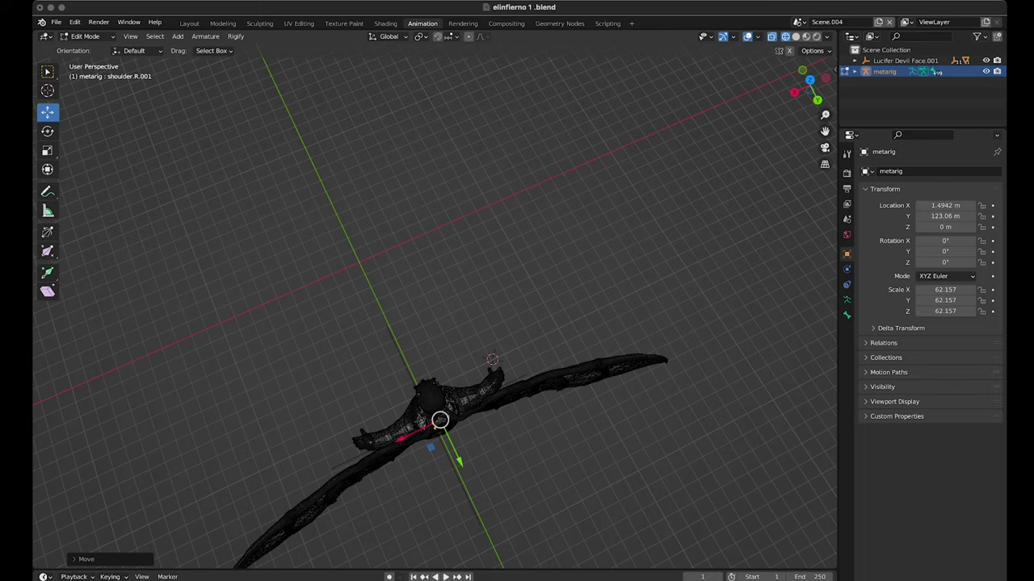
In top view, move the right shoulder bone's head upward.
middle_click_drag(436, 323, 484, 243)
key("KP_7")
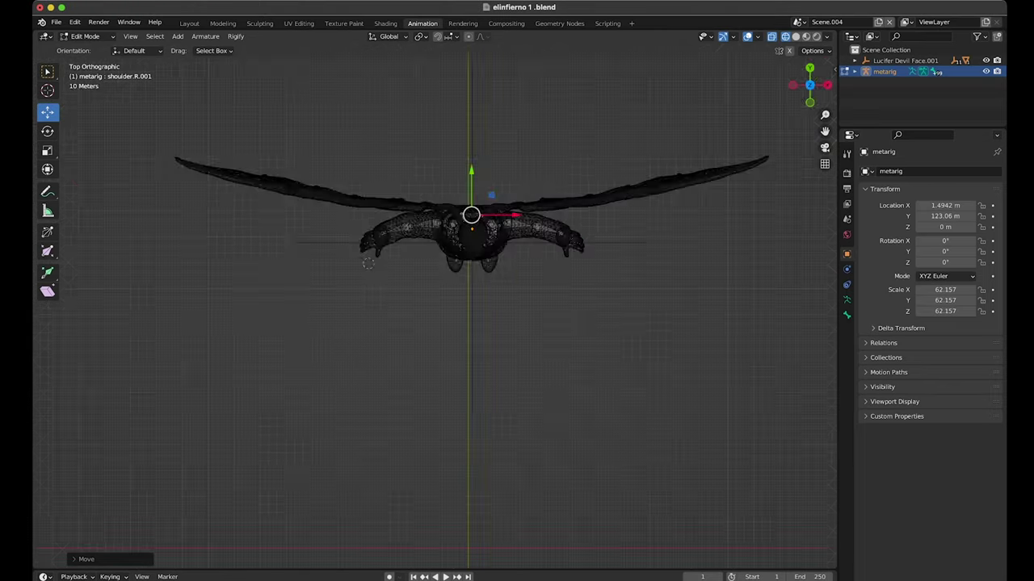
scroll(468, 210, "up", 3)
scroll(468, 210, "up", 3)
scroll(468, 210, "up", 3)
scroll(469, 210, "up", 2)
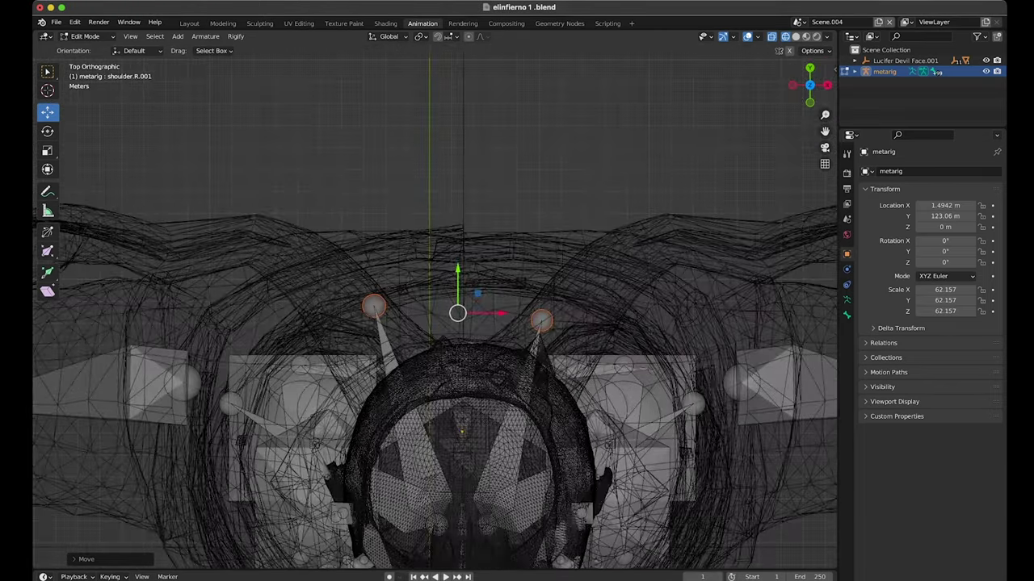
left_click(541, 321)
key("g")
left_click(539, 238)
Extrude bone chains from both shoulders out into the right and left wings.
left_click(373, 335)
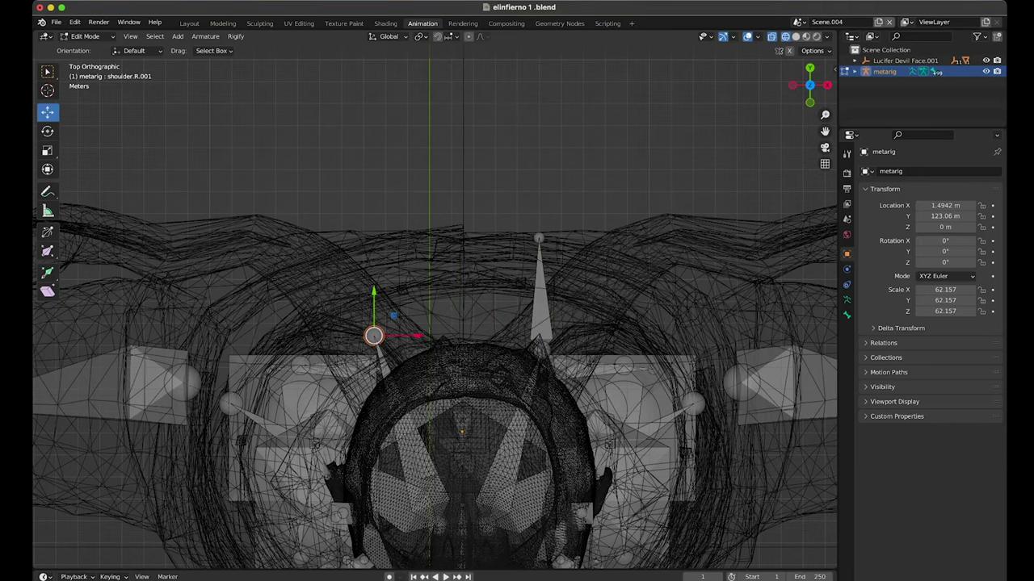
key("e")
left_click(371, 227)
left_click(538, 236)
key("e")
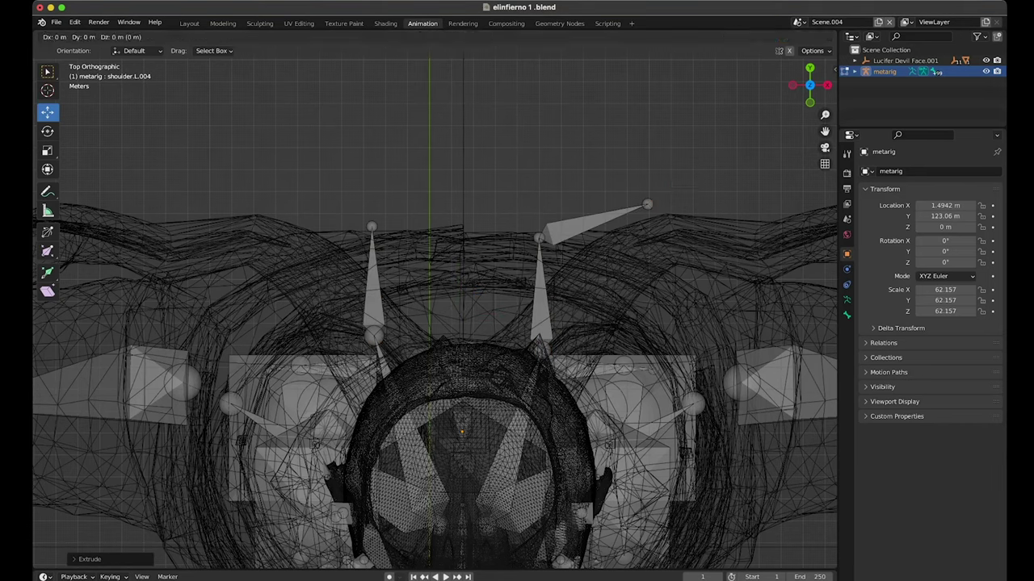
left_click(647, 204)
key("e")
left_click(766, 205)
left_click(370, 227)
key("e")
left_click(244, 216)
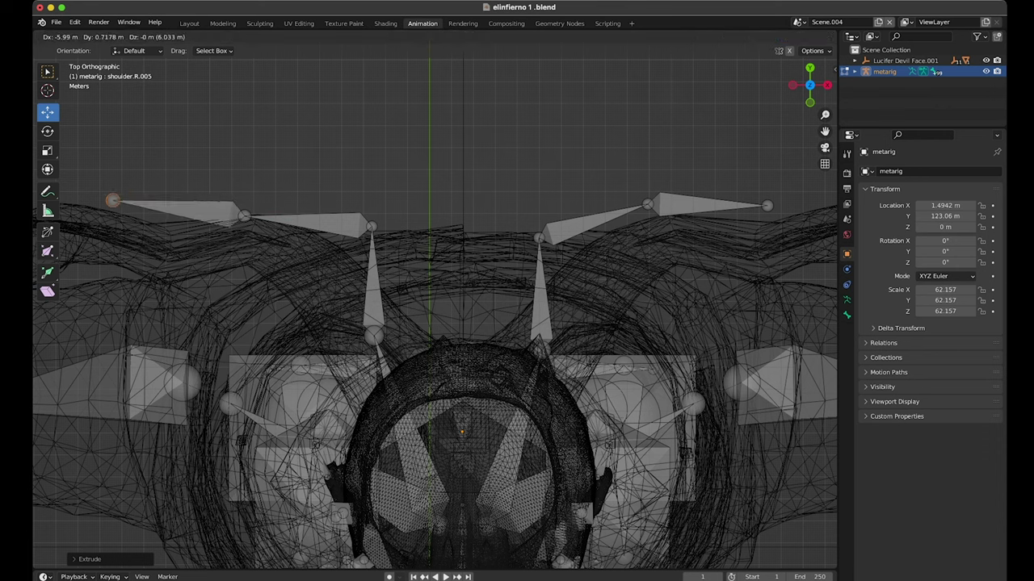
left_click(95, 195)
Orbit around the rig and toggle solid and wireframe shading to inspect the wing bones.
scroll(436, 315, "down", 3)
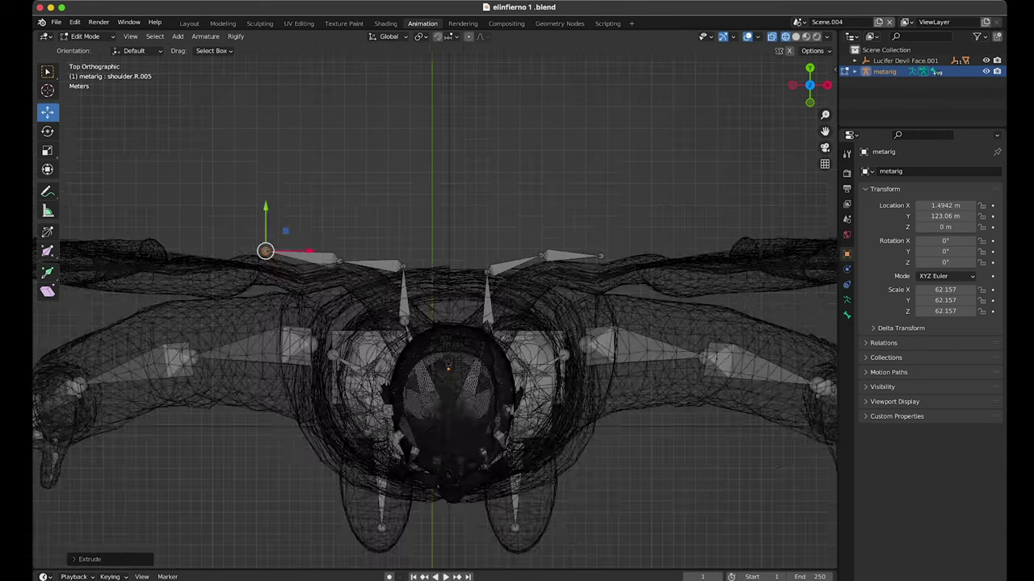
middle_click_drag(436, 315, 533, 267)
mouse_move(436, 315)
middle_mouse_down()
mouse_move(485, 291)
mouse_move(436, 242)
mouse_move(436, 307)
middle_mouse_up()
left_click(810, 86)
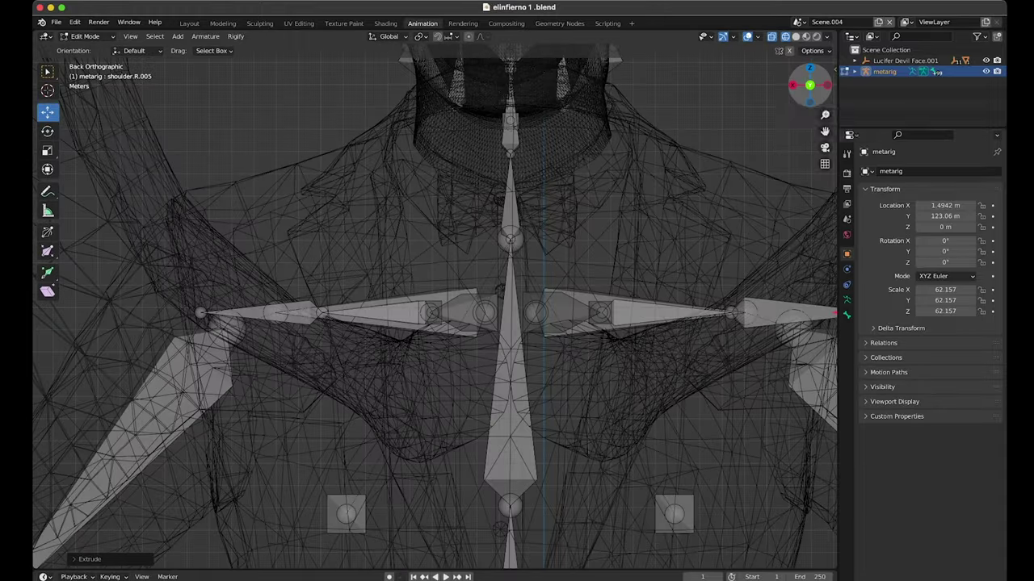
left_click_drag(810, 86, 824, 80)
mouse_move(436, 315)
middle_mouse_down()
mouse_move(484, 291)
mouse_move(501, 266)
mouse_move(517, 291)
middle_mouse_up()
key("shift+z")
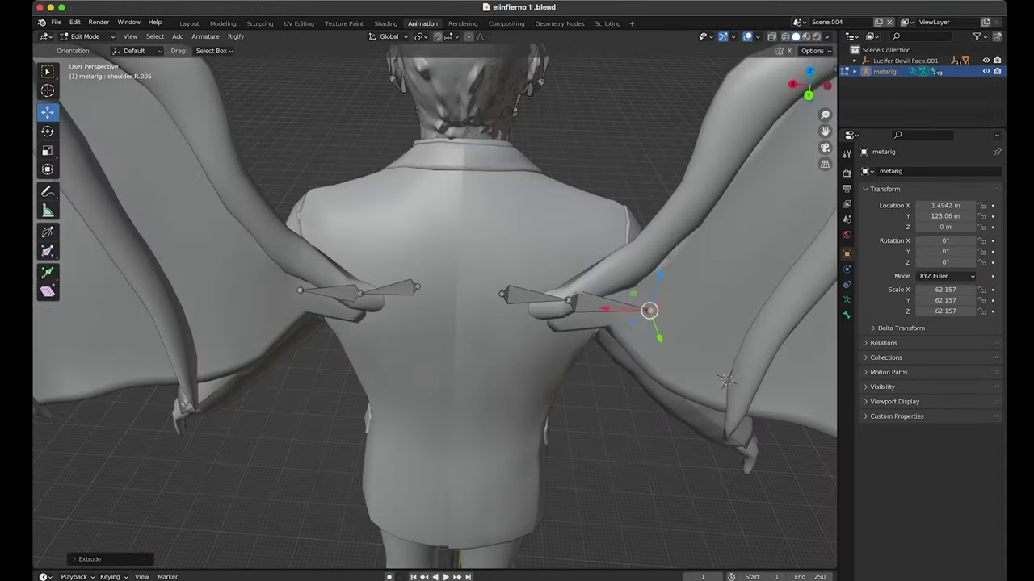
key("shift+z")
Extrude a long bone into the left wing and reposition the shoulder.R.005 and shoulder.R.002 joints.
left_click(299, 290)
key("e")
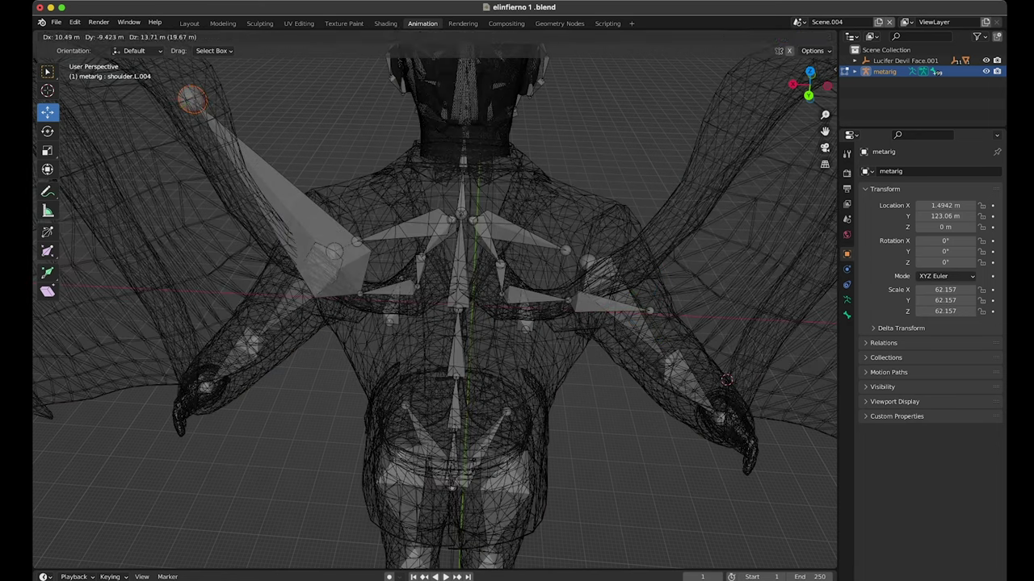
left_click(190, 99)
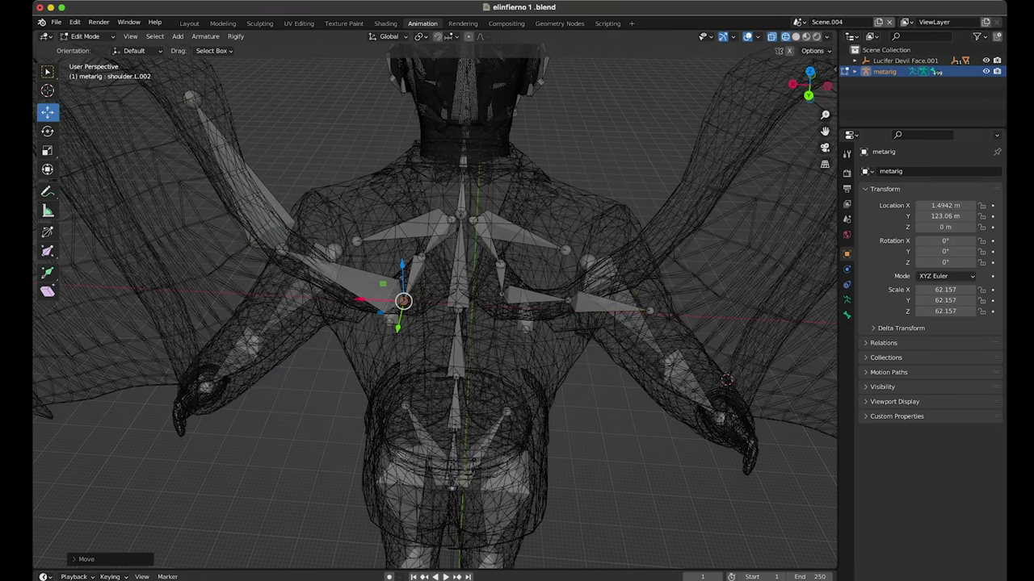
left_click(650, 311)
key("g")
left_click(757, 100)
left_click(635, 266)
key("g")
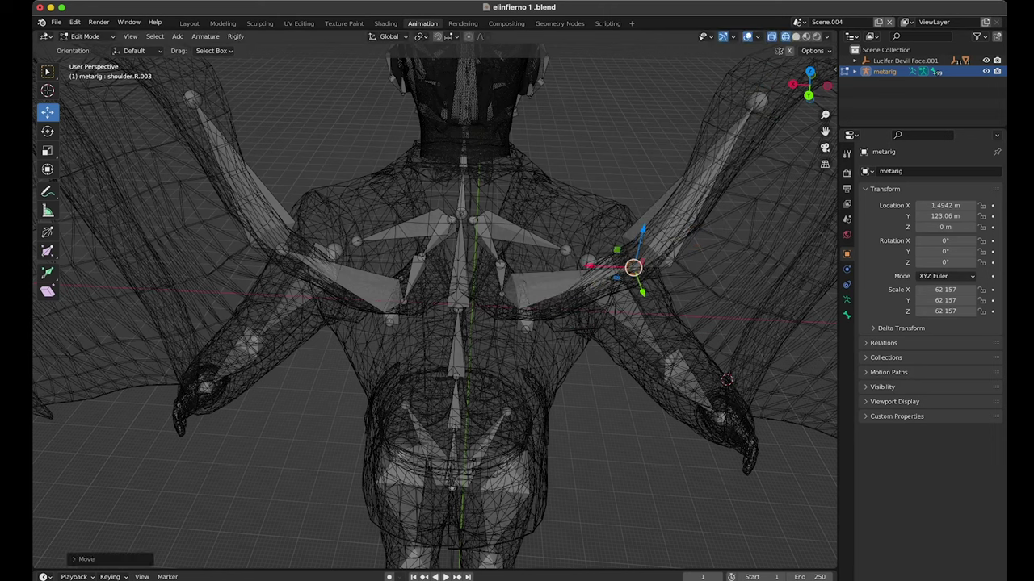
left_click(538, 314)
left_click(484, 289)
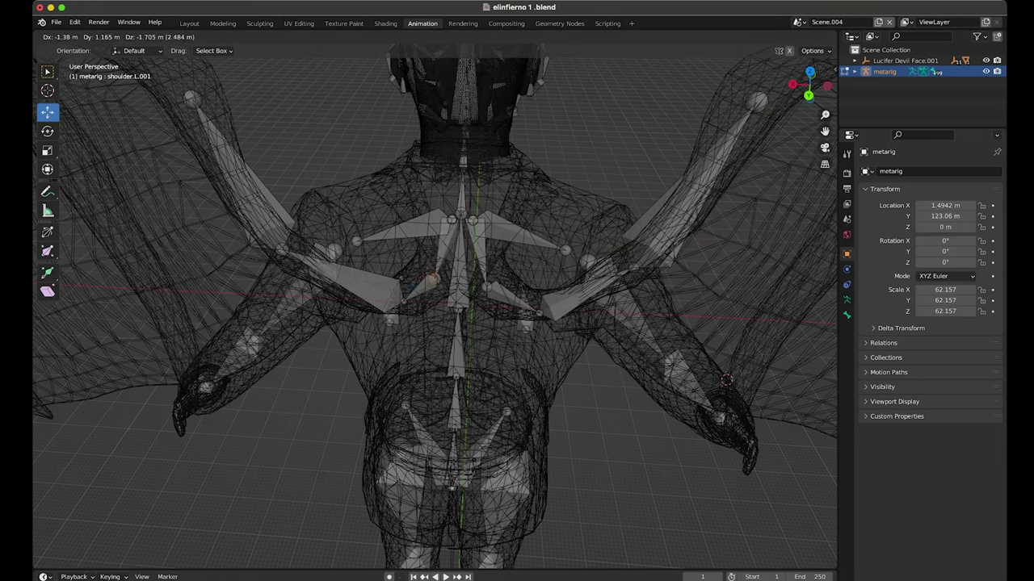
left_click(436, 277)
scroll(726, 380, "down", 3)
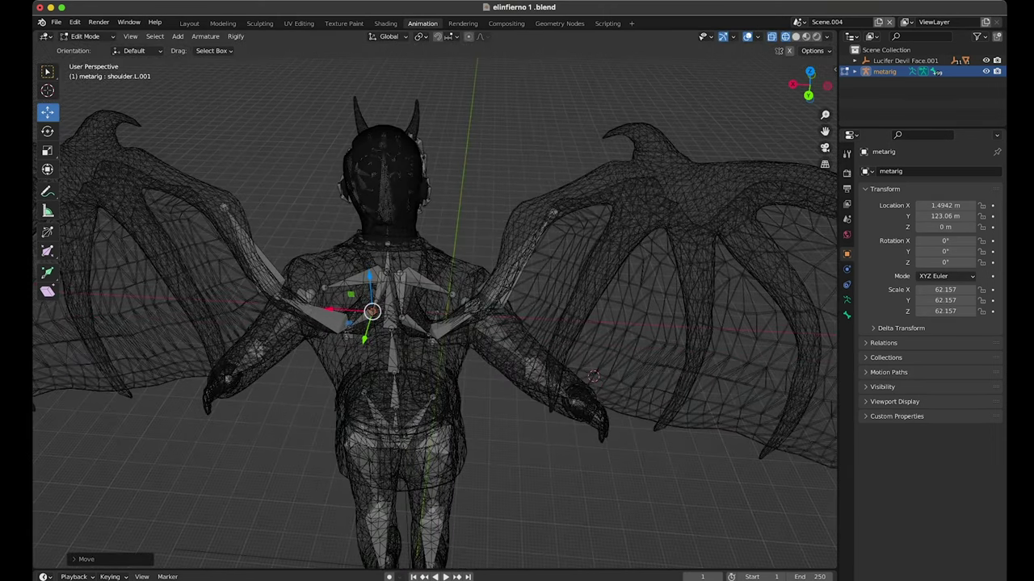
Extrude a new bone along the right wing.
key("e")
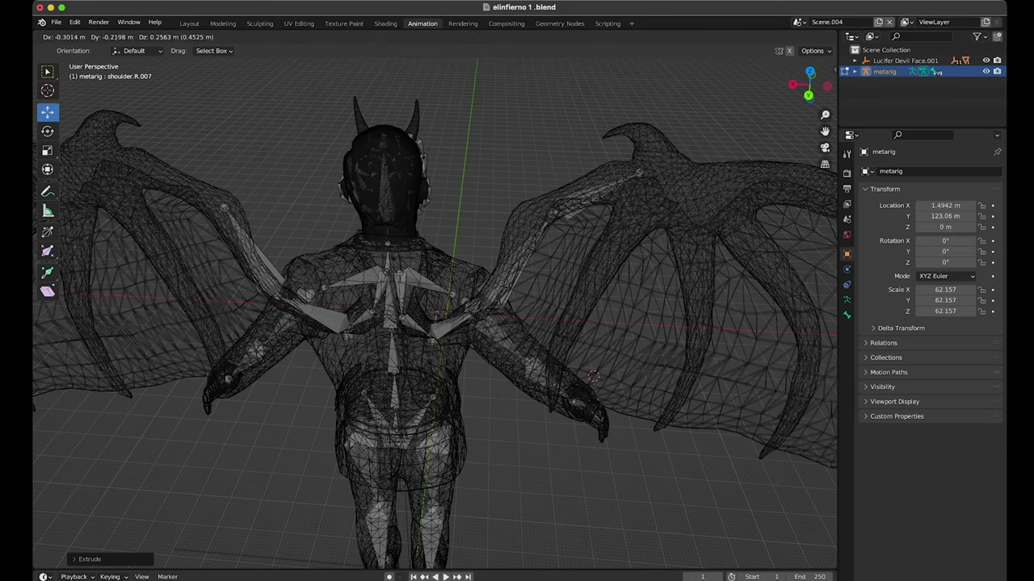
key("z")
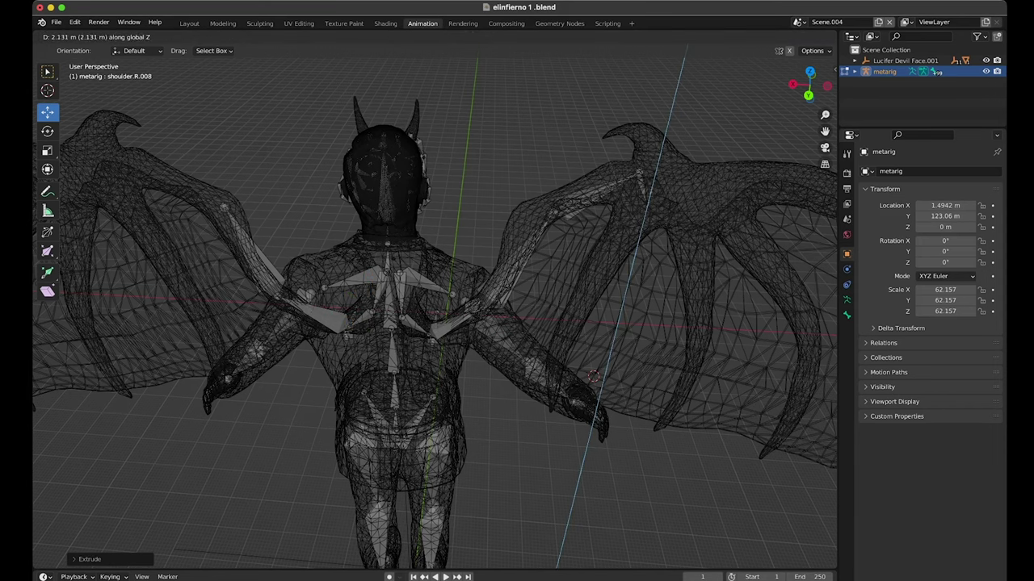
key("Escape")
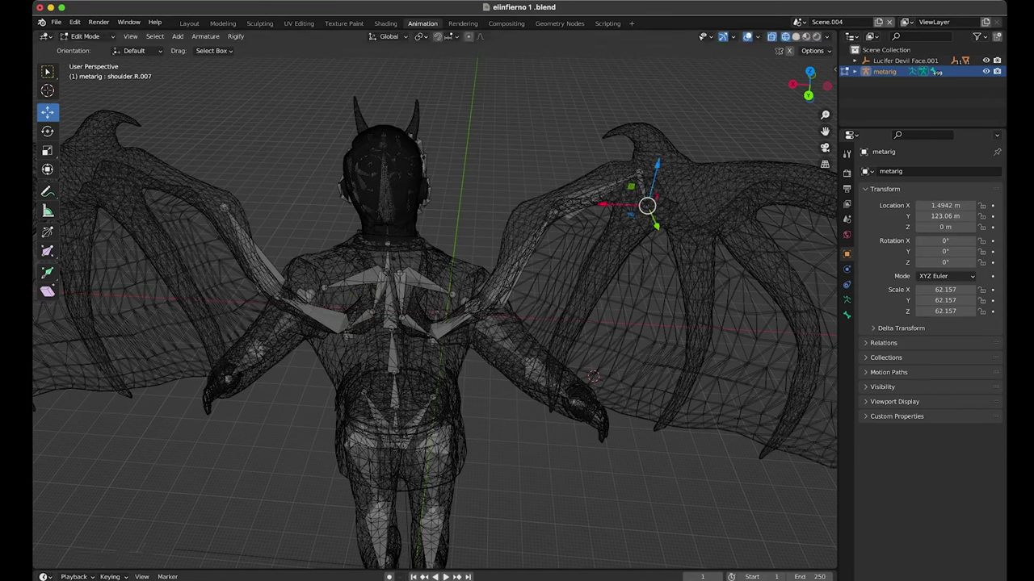
key("e")
left_click(751, 177)
middle_click_drag(750, 178, 626, 228)
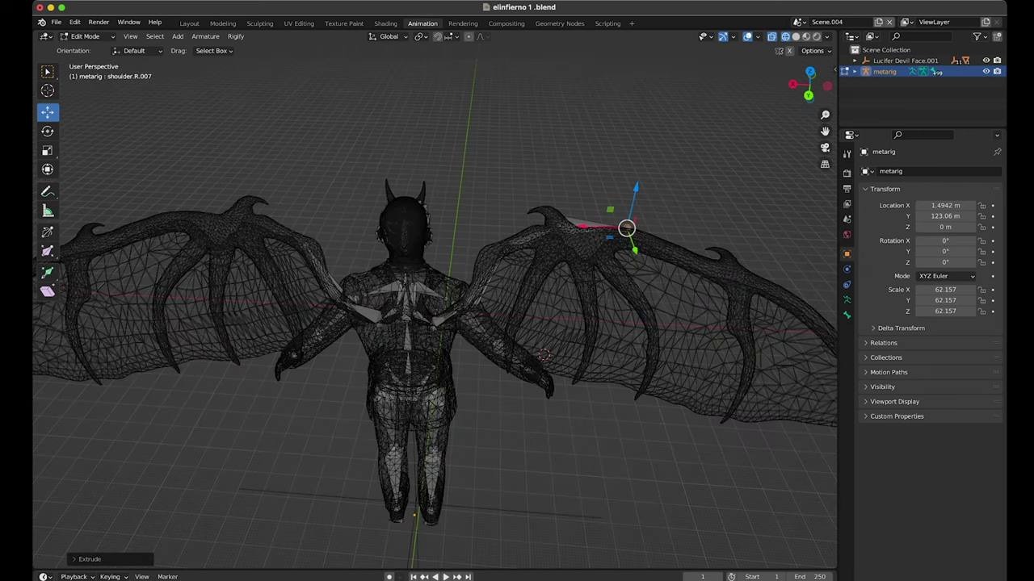
scroll(579, 273, "up", 2)
scroll(579, 272, "up", 2)
scroll(578, 272, "up", 2)
scroll(579, 272, "up", 2)
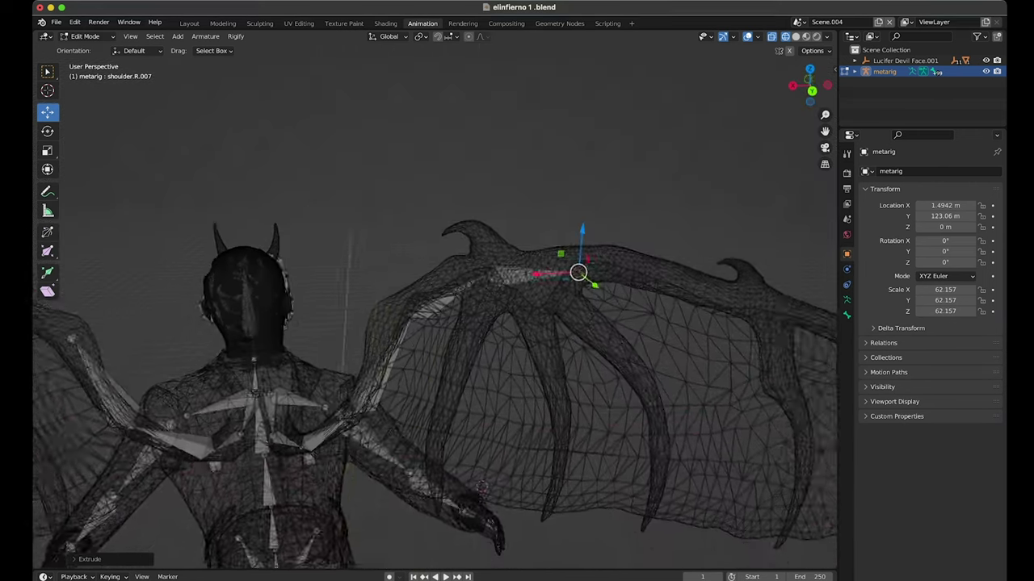
scroll(434, 396, "down", 3)
Extend the right wing chain with more bones out to the right wing tip.
key("e")
left_click(780, 318)
scroll(434, 396, "down", 3)
key("g")
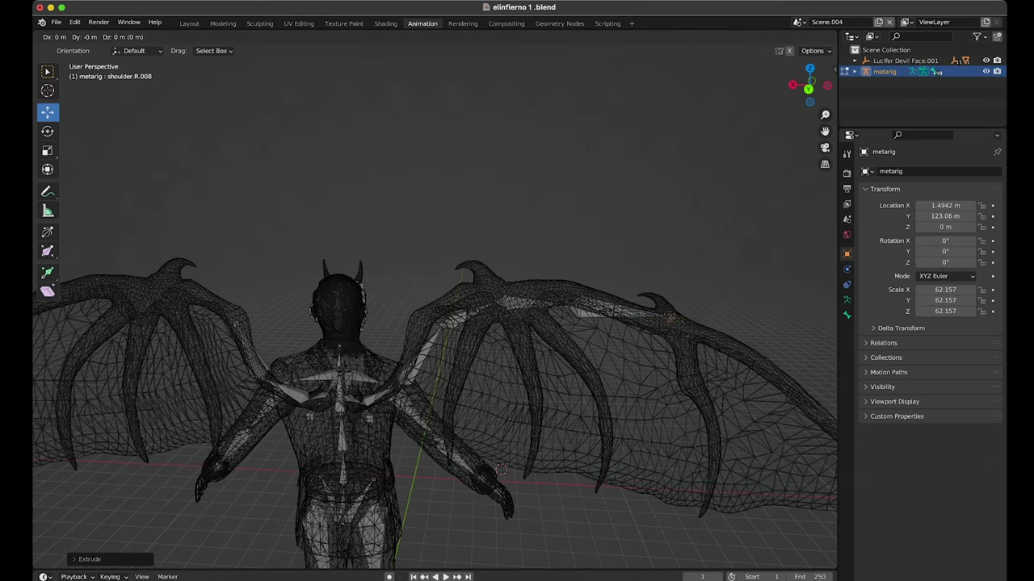
key("e")
scroll(764, 371, "down", 2)
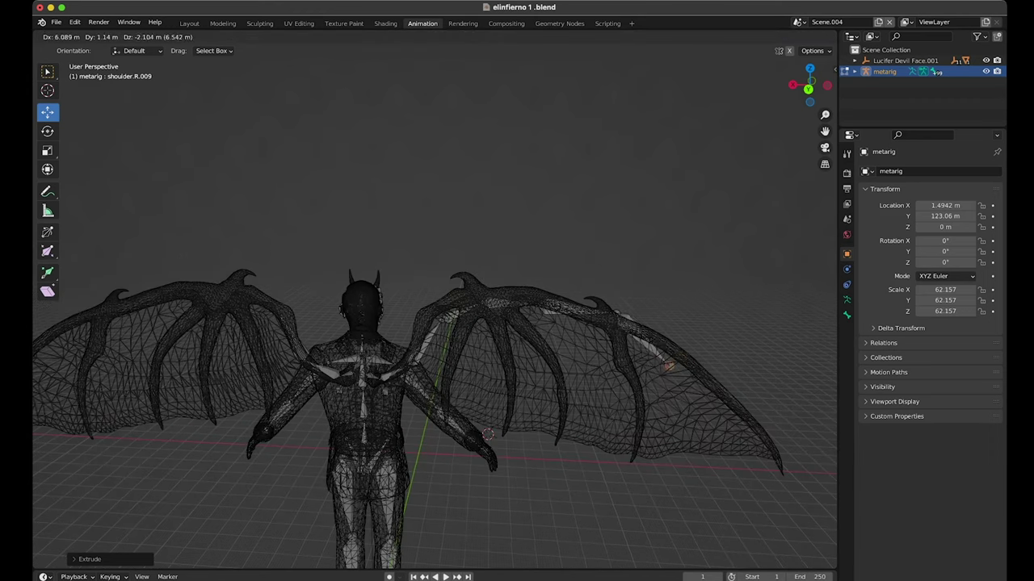
left_click(669, 365)
key("e")
left_click(771, 451)
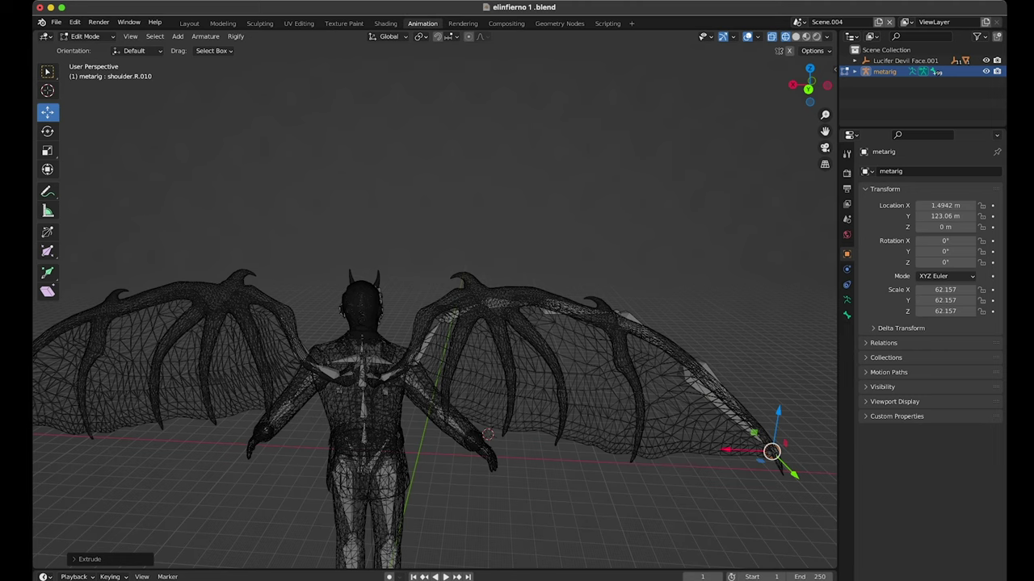
Extend the left wing chain with two bones reaching toward the left wing tip.
scroll(771, 451, "up", 3)
middle_click_drag(485, 323, 784, 323, "shift")
left_click(477, 295)
key("e")
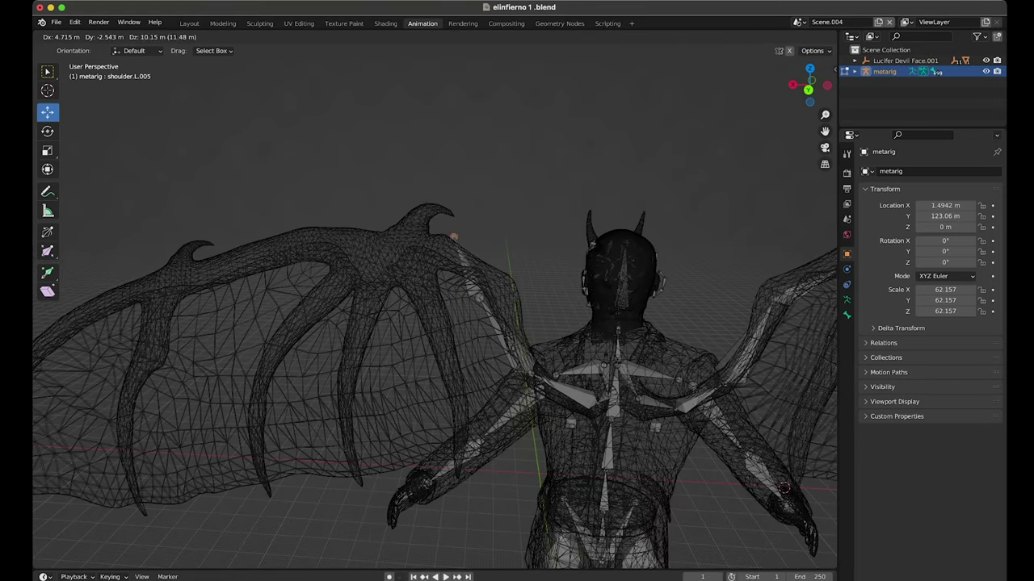
left_click(43, 342)
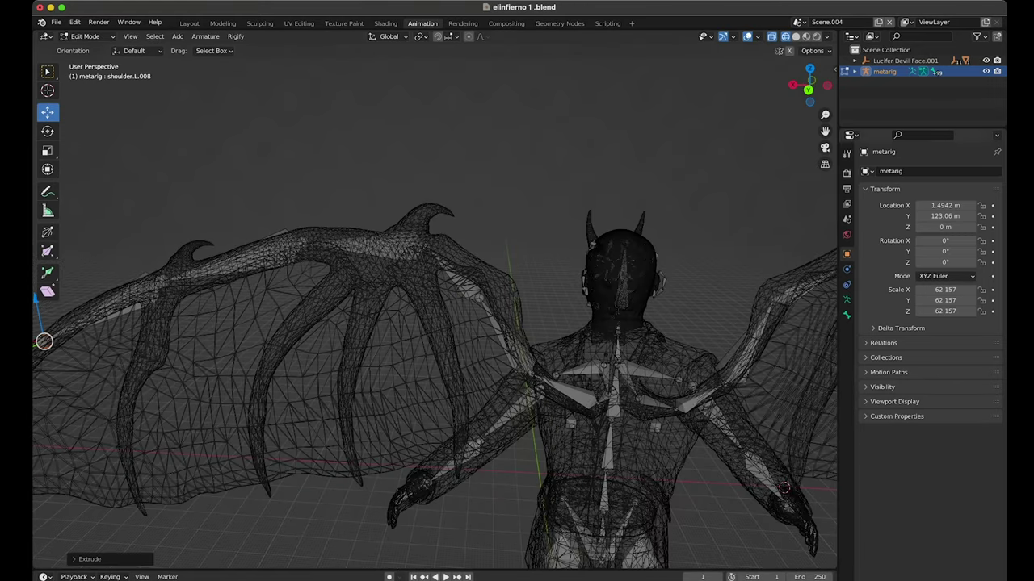
double_click(936, 406)
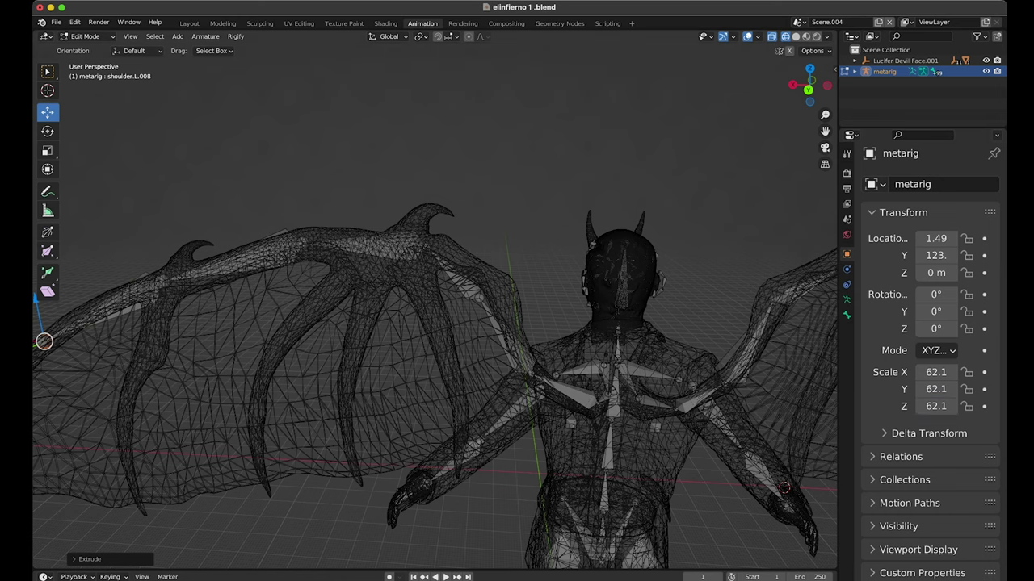
scroll(44, 342, "down", 3)
key("e")
left_click(117, 415)
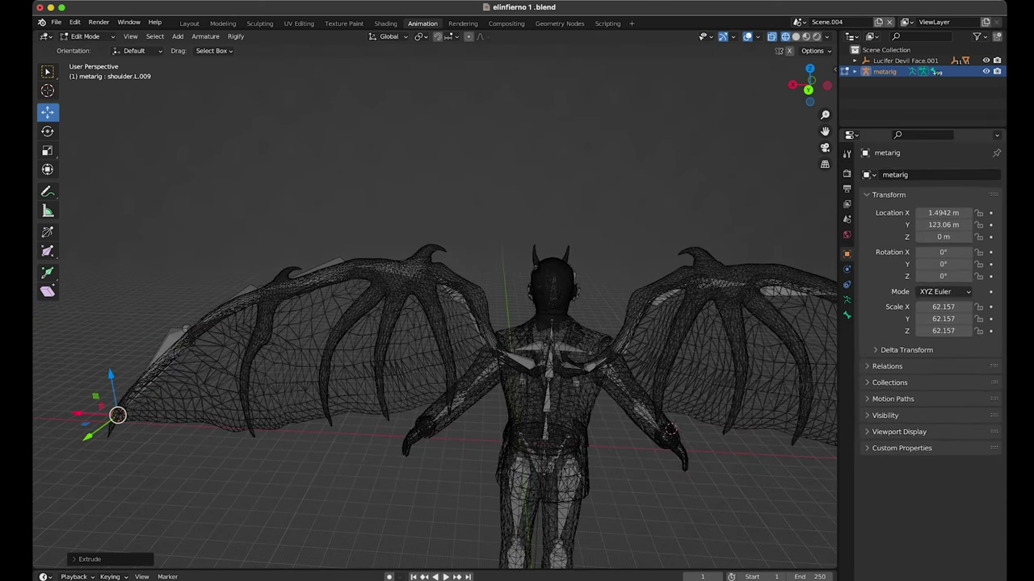
Orbit above the wings and select the whole right wing bone chain.
scroll(445, 301, "up", 2)
scroll(445, 301, "up", 2)
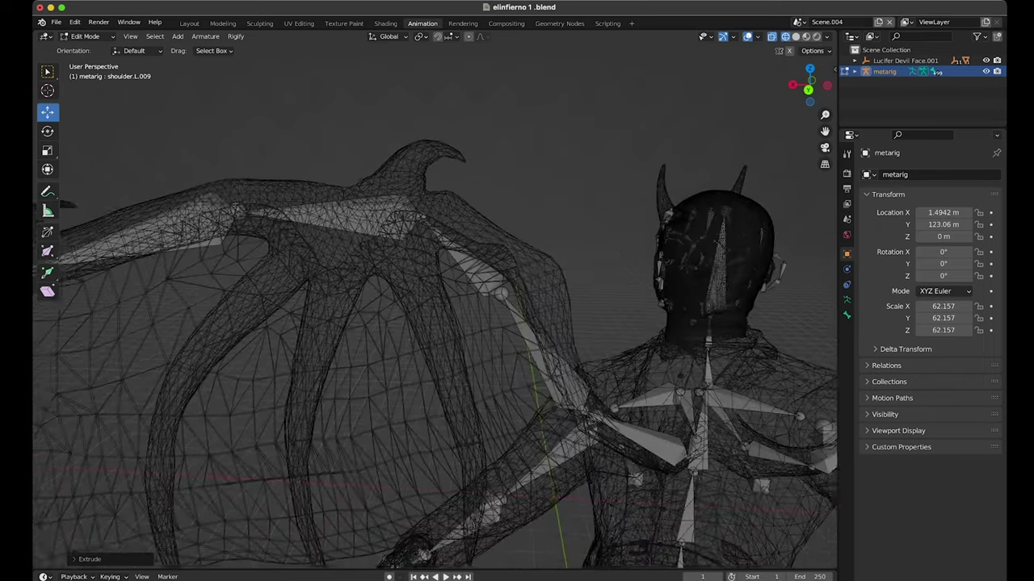
scroll(436, 307, "down", 4)
scroll(436, 307, "down", 2)
middle_click_drag(436, 307, 408, 218)
left_click(407, 217)
left_click(402, 150)
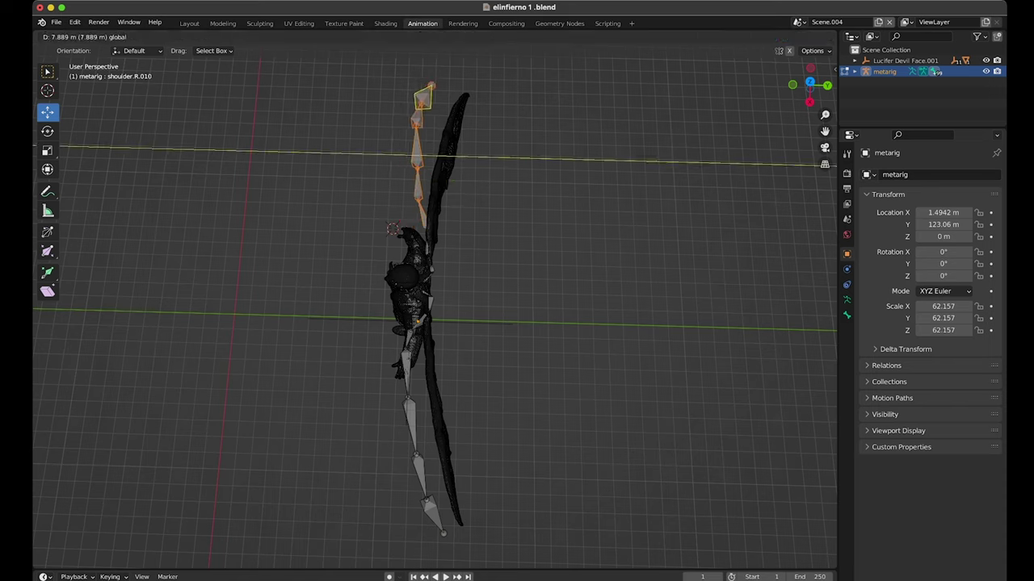
Move the right wing's upper bone chain up onto the wing's top edge.
left_click_drag(404, 163, 452, 150)
left_click(459, 222)
key("g")
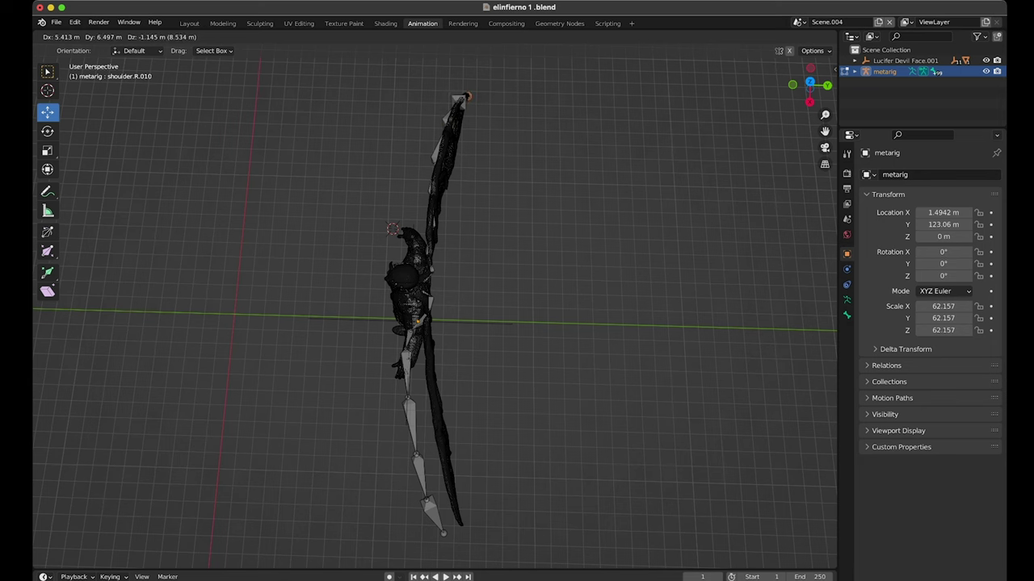
left_click(447, 126)
middle_click_drag(446, 126, 497, 390)
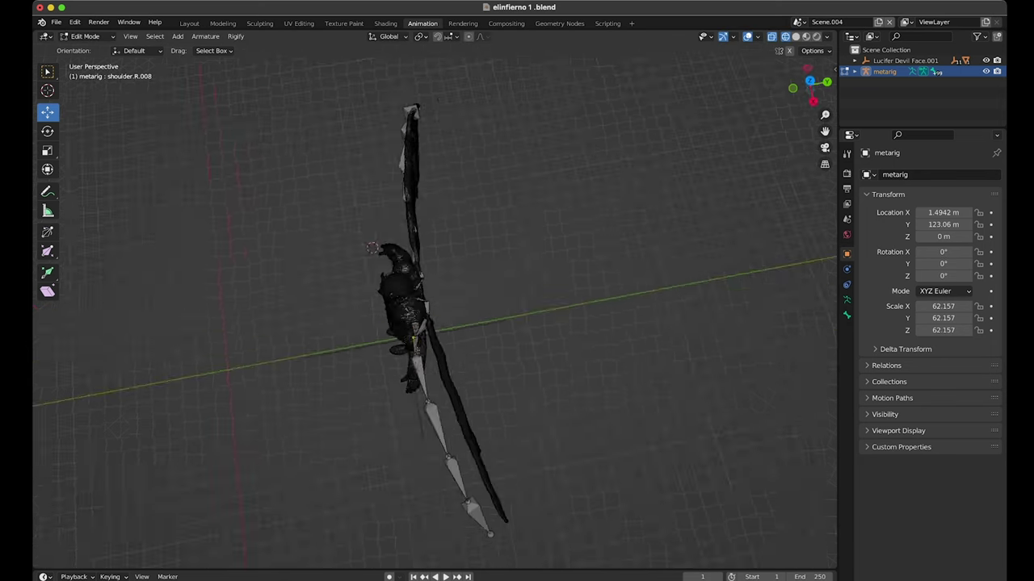
Select the left wing bone chain and move its first joint onto the wing's upper edge.
left_click(457, 362)
left_click(565, 432)
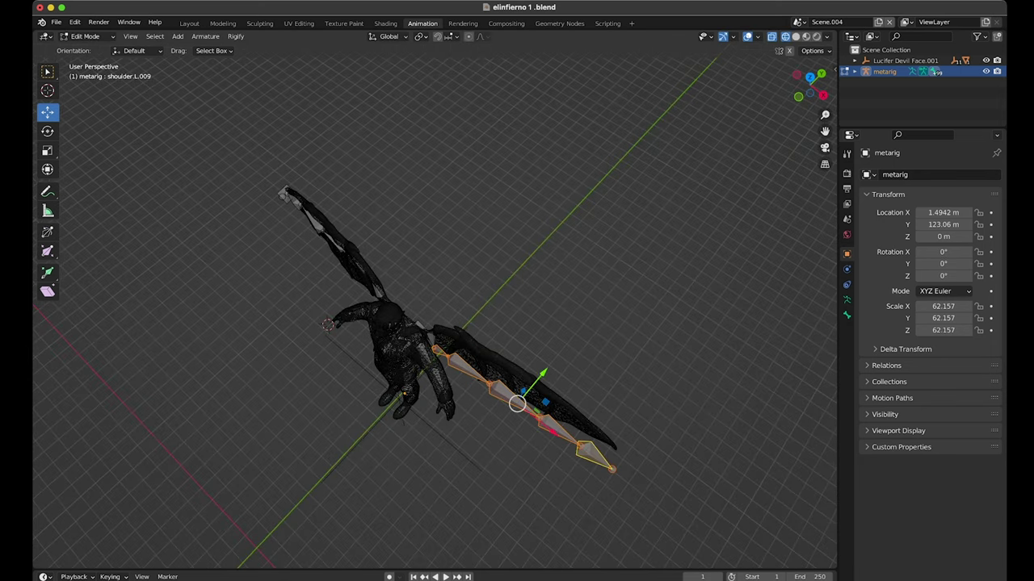
key("g")
left_click(528, 380)
middle_click_drag(528, 380, 552, 343)
scroll(552, 343, "up", 3)
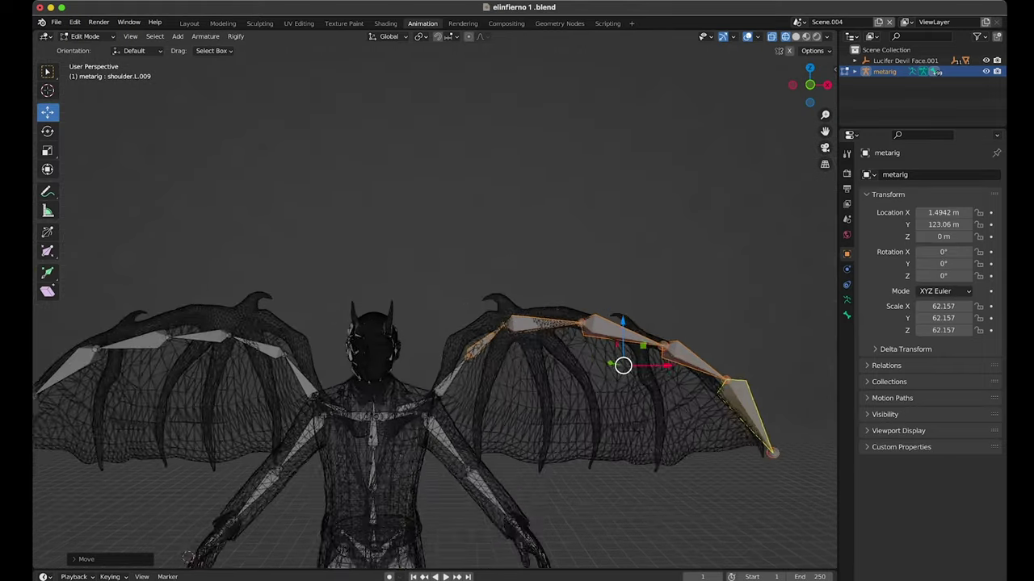
scroll(553, 343, "up", 2)
left_click(480, 374)
key("g")
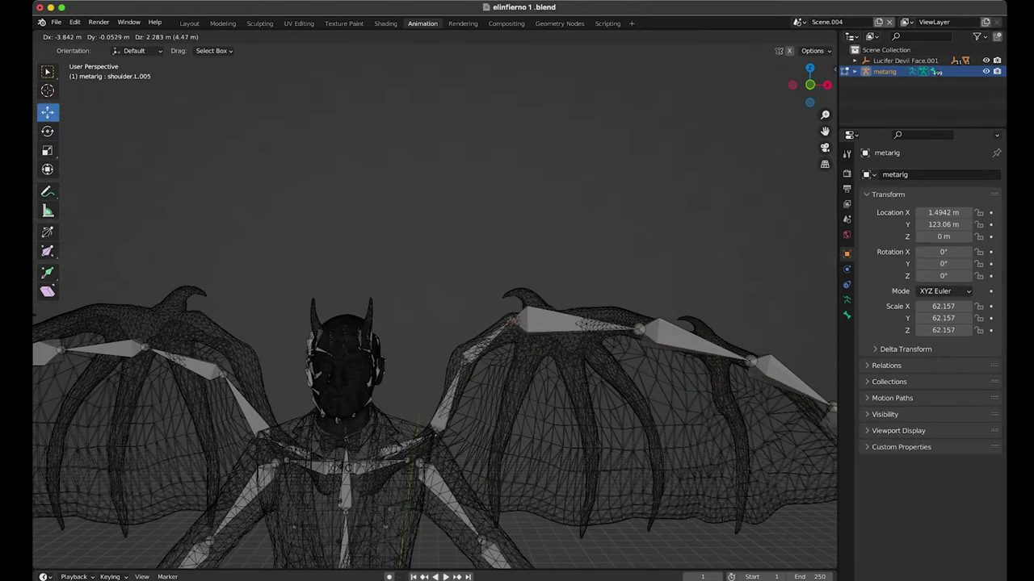
left_click(612, 315)
Place the next left-wing joints along the upper edge, dropping the tip joint at the wing's point.
left_click(712, 352)
middle_click_drag(712, 352, 682, 416)
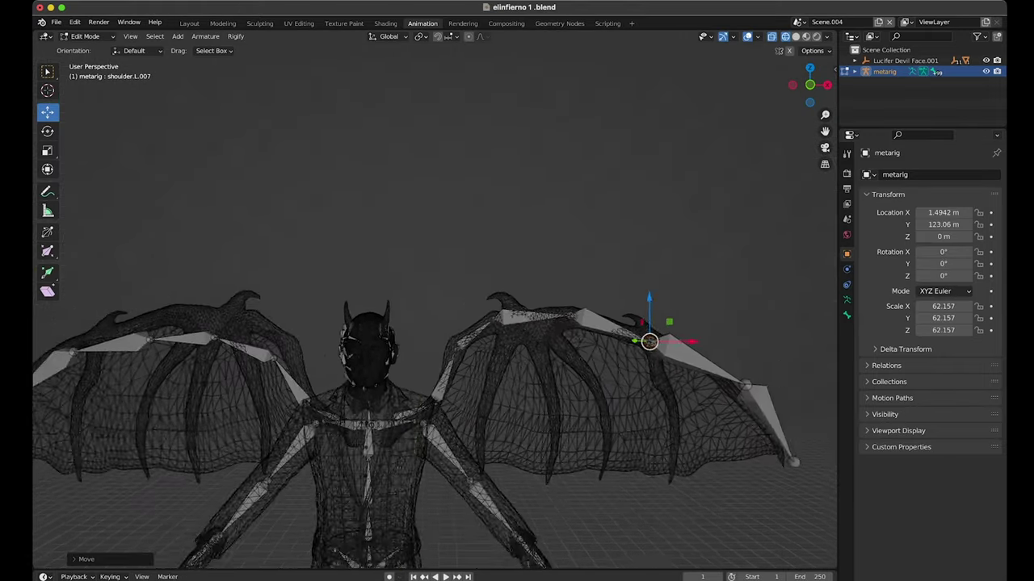
left_click(682, 416)
key("g")
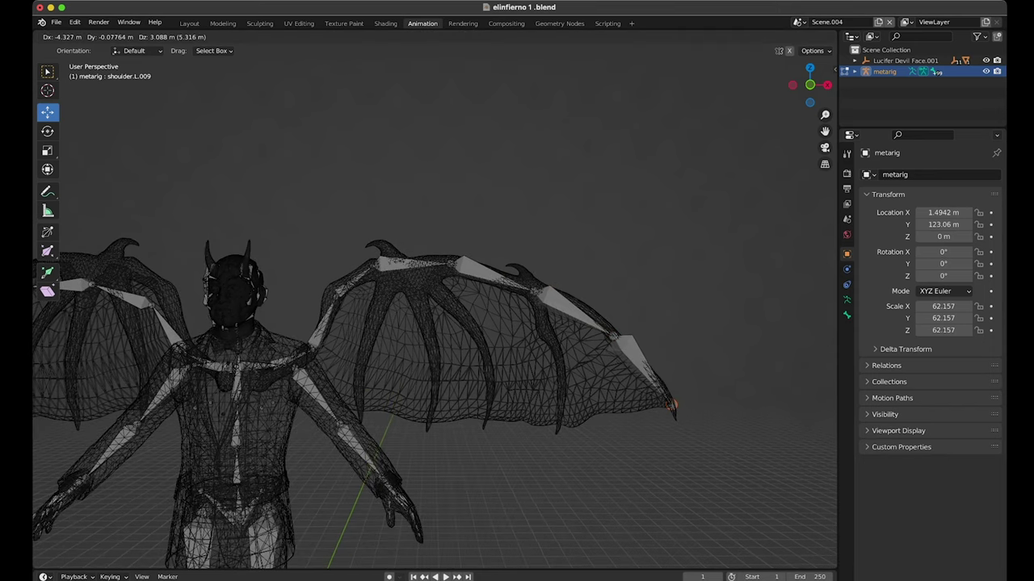
left_click(683, 415)
key("g")
left_click(672, 408)
left_click(533, 292)
key("g")
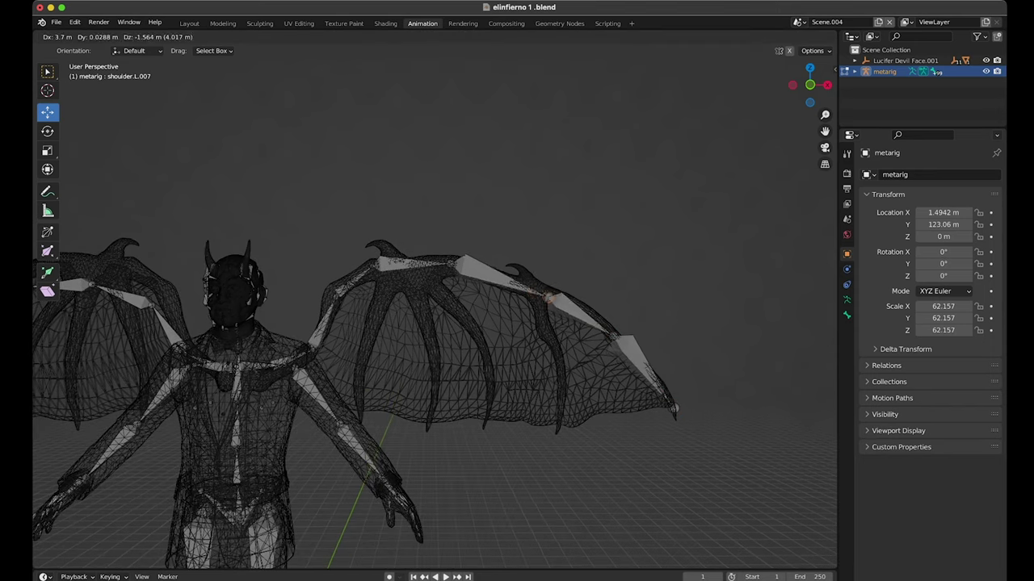
left_click(533, 291)
middle_click_drag(534, 291, 613, 307)
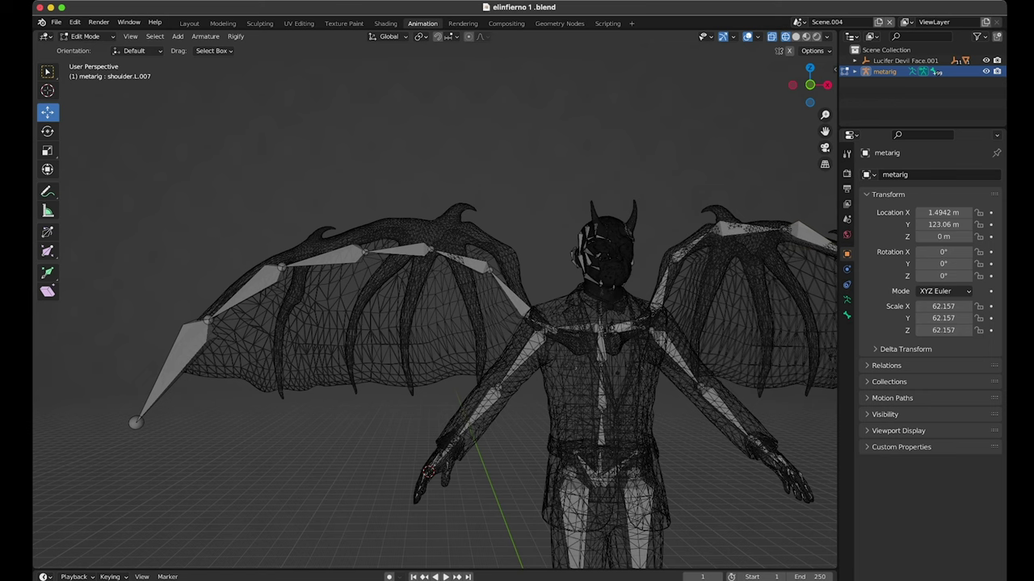
Pull four wing joints onto the wing frame out to the tip and check from the side.
mouse_move(428, 249)
left_mouse_down()
mouse_move(466, 226)
mouse_move(390, 223)
left_mouse_up()
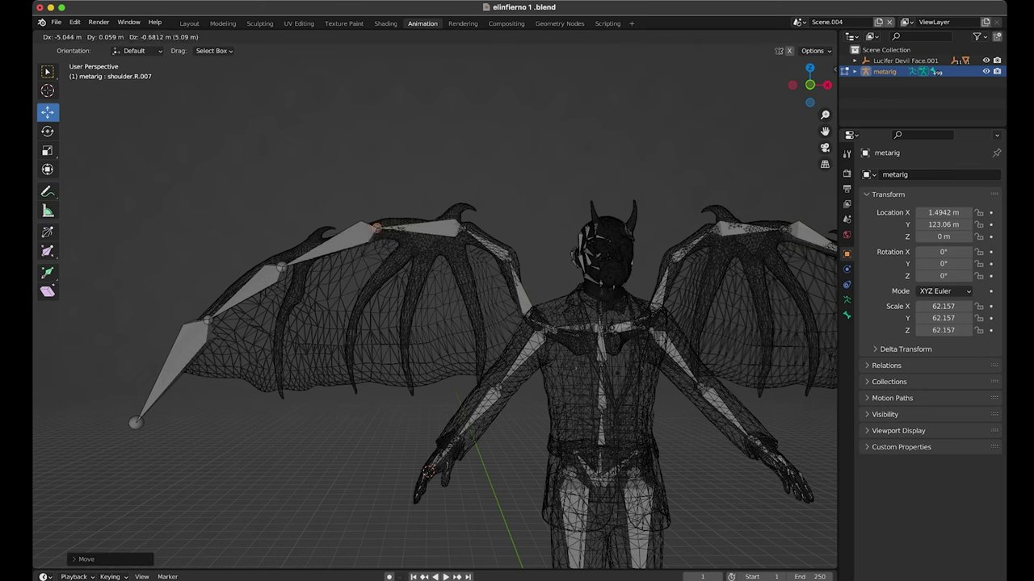
left_click_drag(279, 266, 307, 250)
left_click_drag(207, 321, 239, 282)
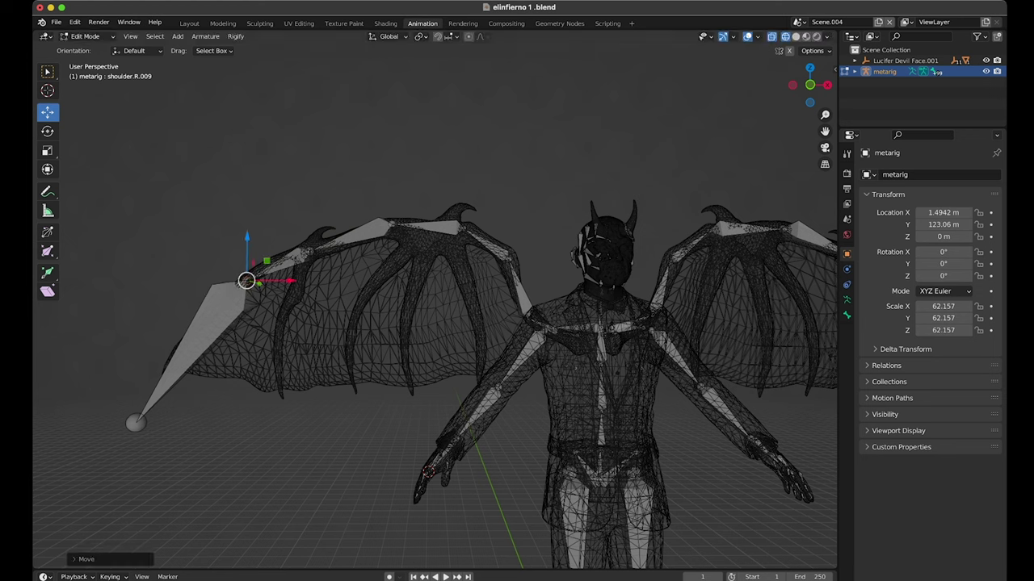
left_click_drag(136, 423, 164, 371)
middle_click_drag(164, 371, 501, 370)
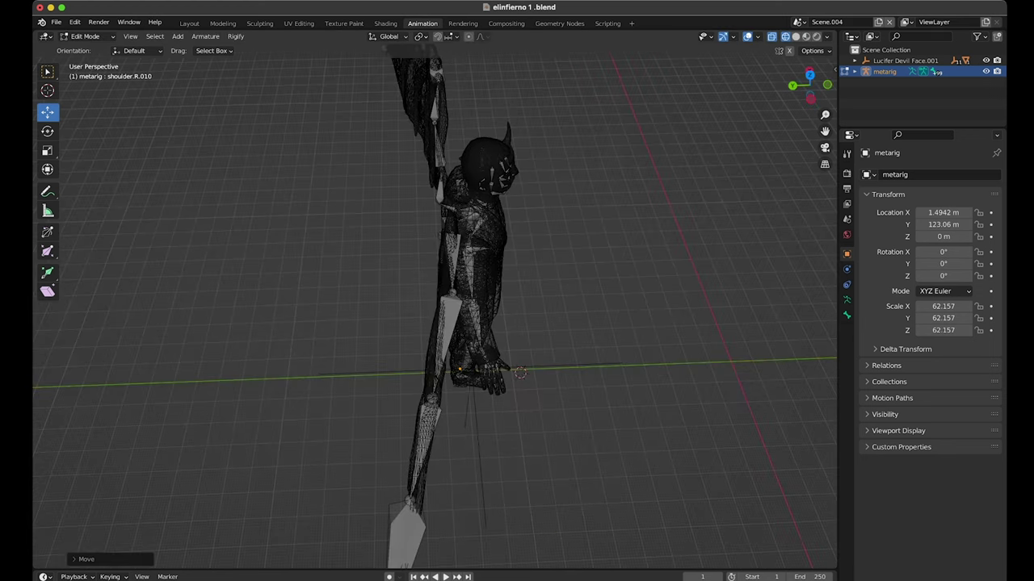
left_click_drag(493, 369, 520, 372)
key("Return")
mouse_move(500, 370)
middle_mouse_down()
mouse_move(485, 372)
mouse_move(565, 371)
mouse_move(565, 387)
mouse_move(517, 388)
middle_mouse_up()
Select the mirrored bone and adjust the left wing tip bone's position.
key("ctrl+shift+m")
left_click(611, 381)
key("g")
left_click(611, 393)
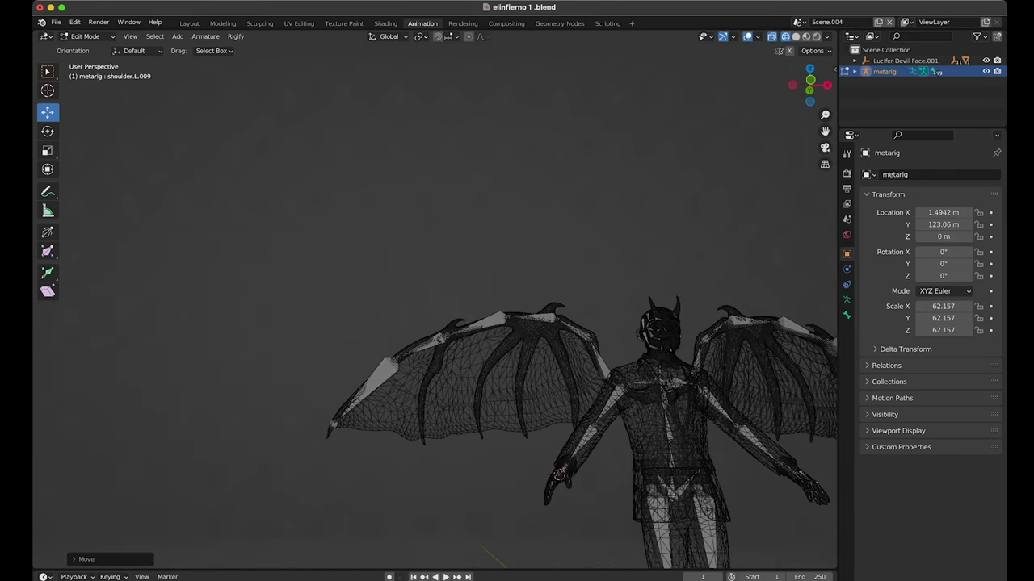
Extrude a new bone from the right wing tip and position it.
left_click(327, 433)
scroll(327, 433, "up", 2)
key("KP_Decimal")
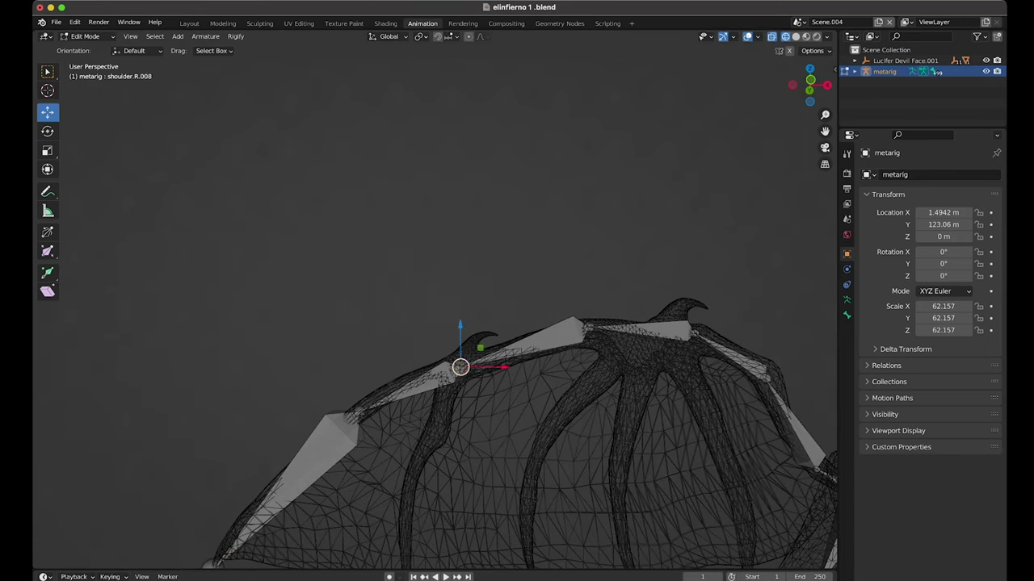
key("e")
left_click(433, 441)
scroll(433, 440, "down", 2)
key("g")
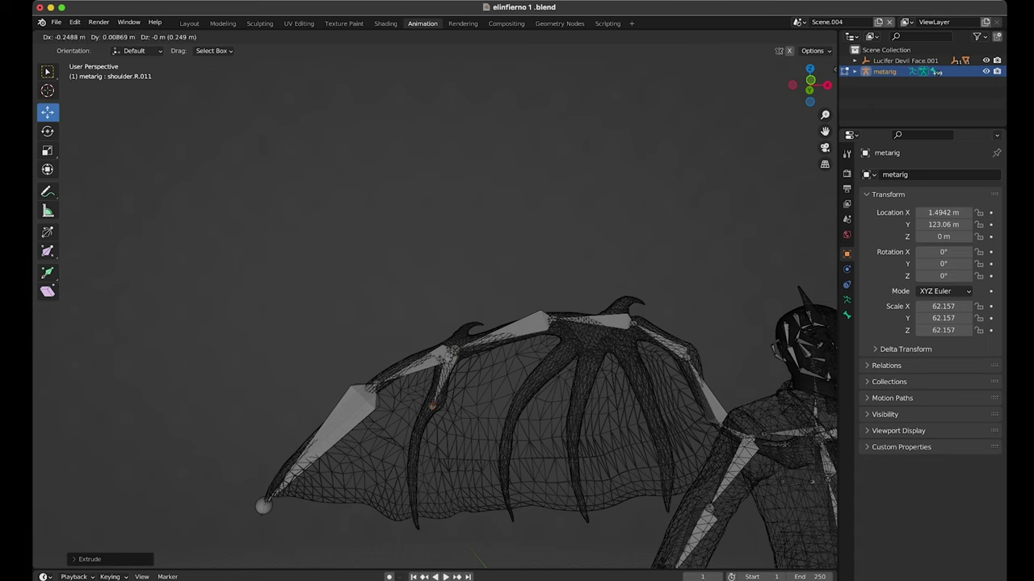
left_click(433, 405)
Extrude bones down the first wing finger to the membrane's lower edge.
key("e")
left_click(416, 520)
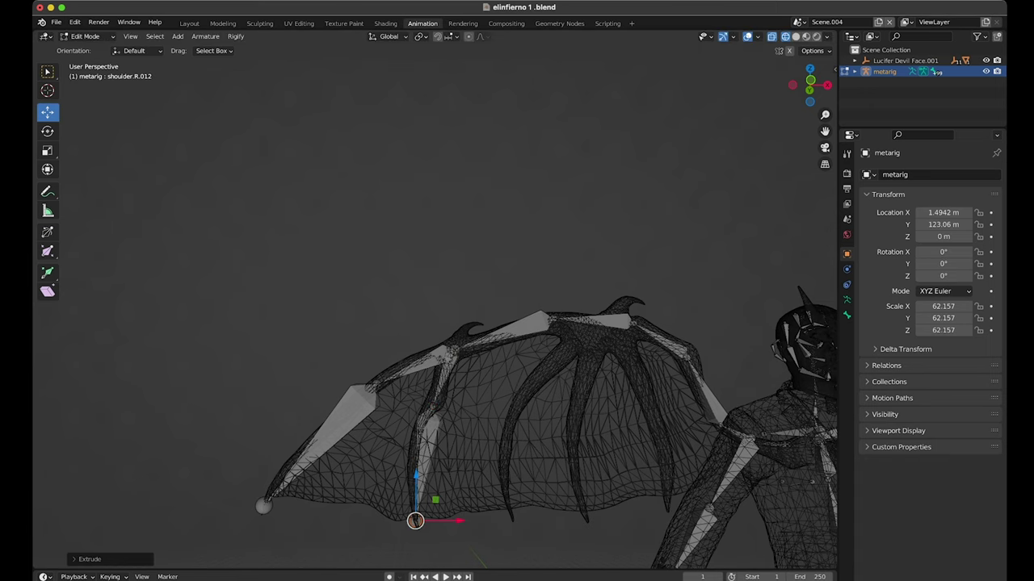
key("e")
left_click(415, 522)
key("e")
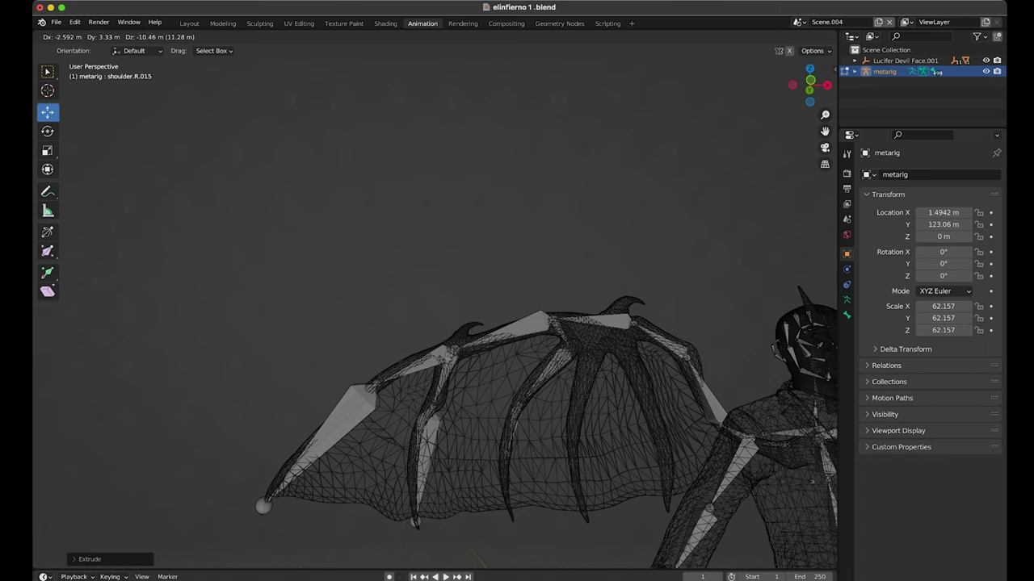
left_click(512, 517)
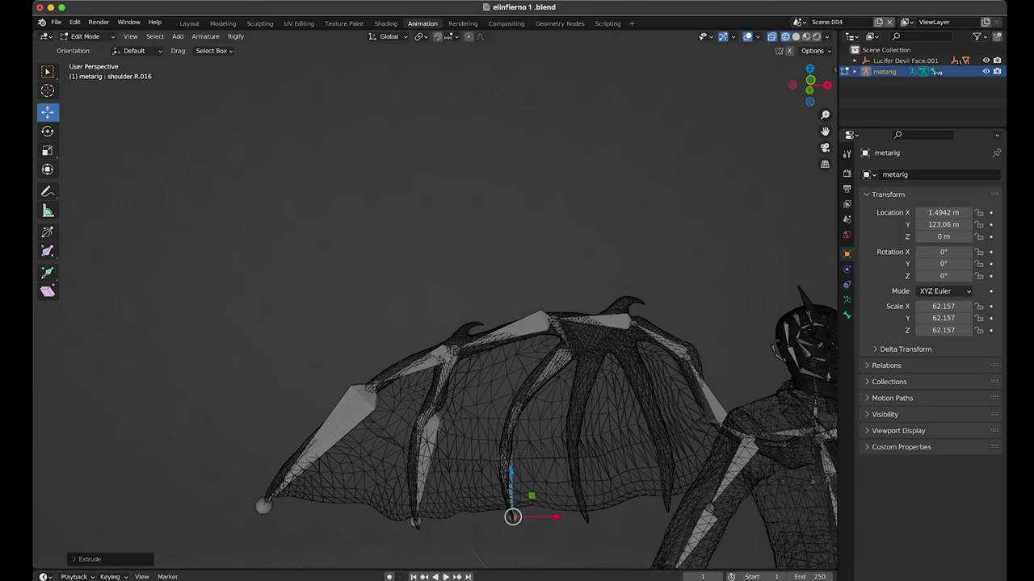
Extrude a chain of bones along the next finger down to the wing's lower edge.
key("e")
left_click(512, 514)
key("e")
left_click(589, 357)
key("e")
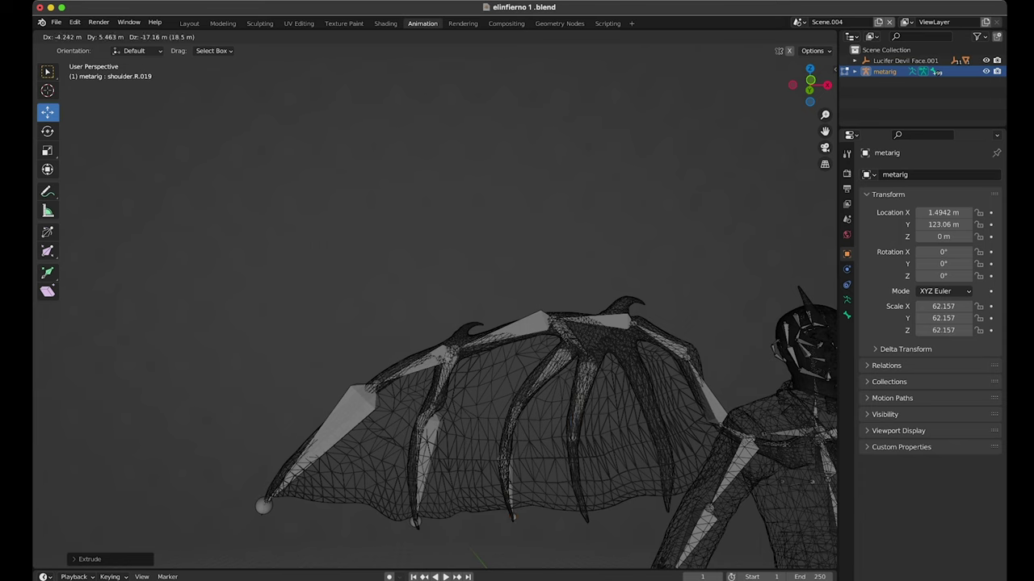
left_click(571, 433)
key("e")
left_click(586, 521)
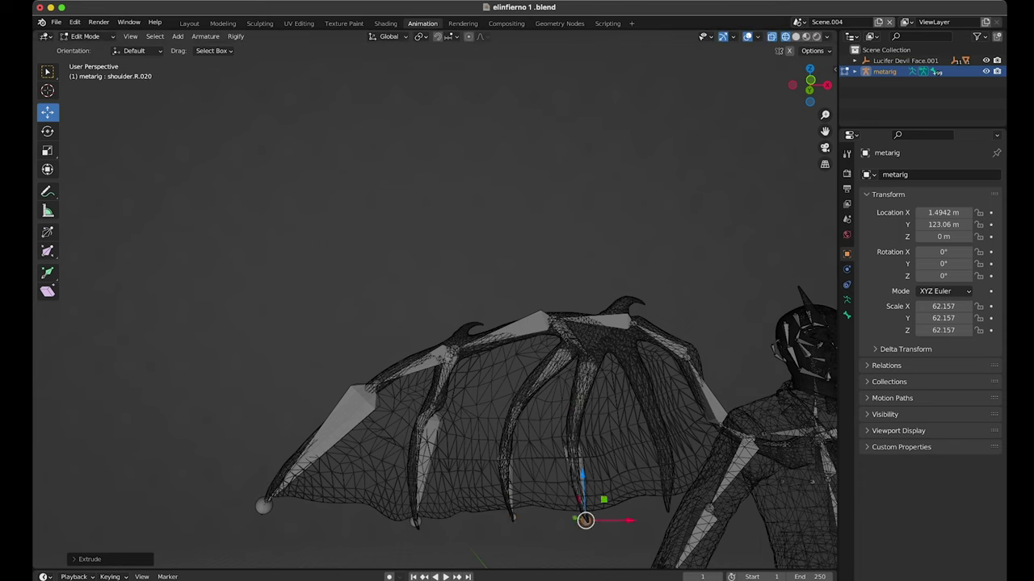
key("e")
left_click(585, 521)
Undo a stray extrude and extrude another rib bone down to the wing edge.
key("e")
key("Escape")
key("ctrl+z")
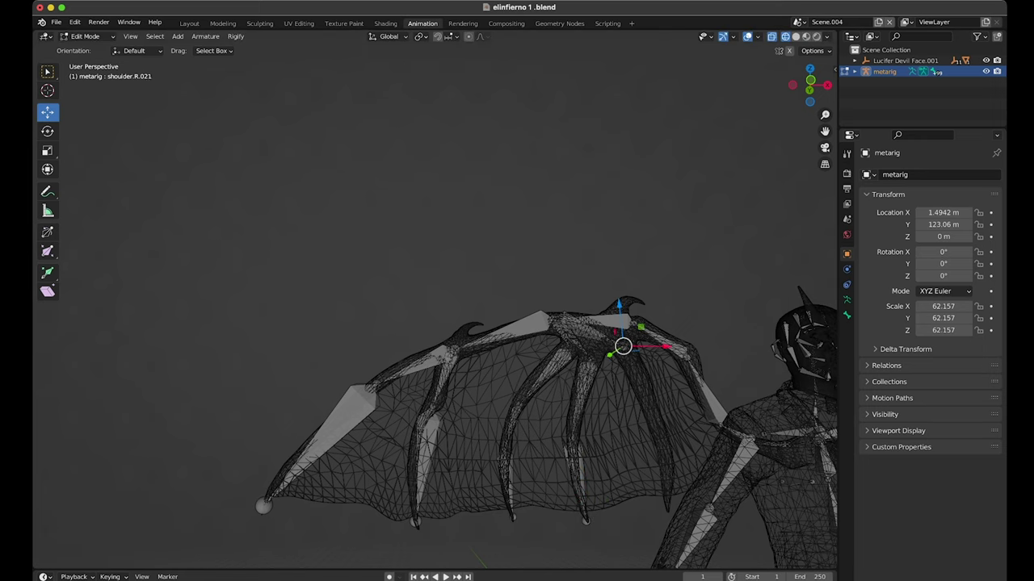
key("e")
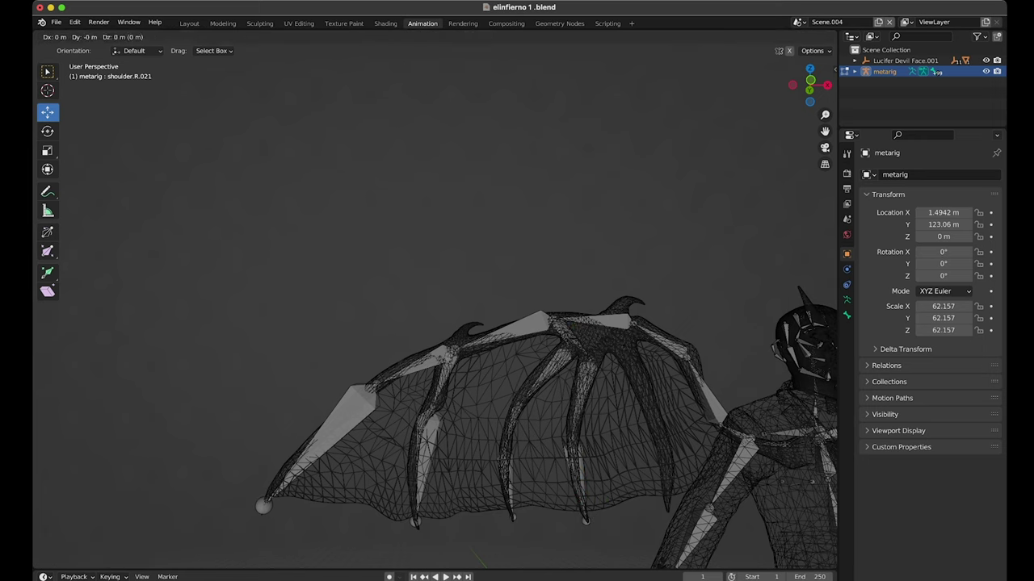
left_click(626, 352)
key("e")
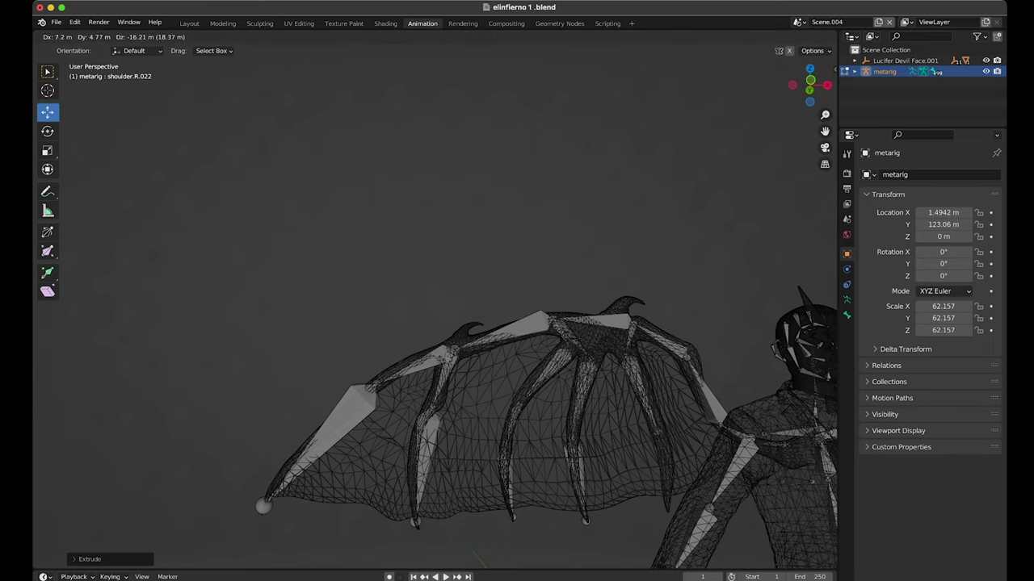
left_click(663, 508)
scroll(434, 323, "down", 5)
scroll(435, 323, "up", 8)
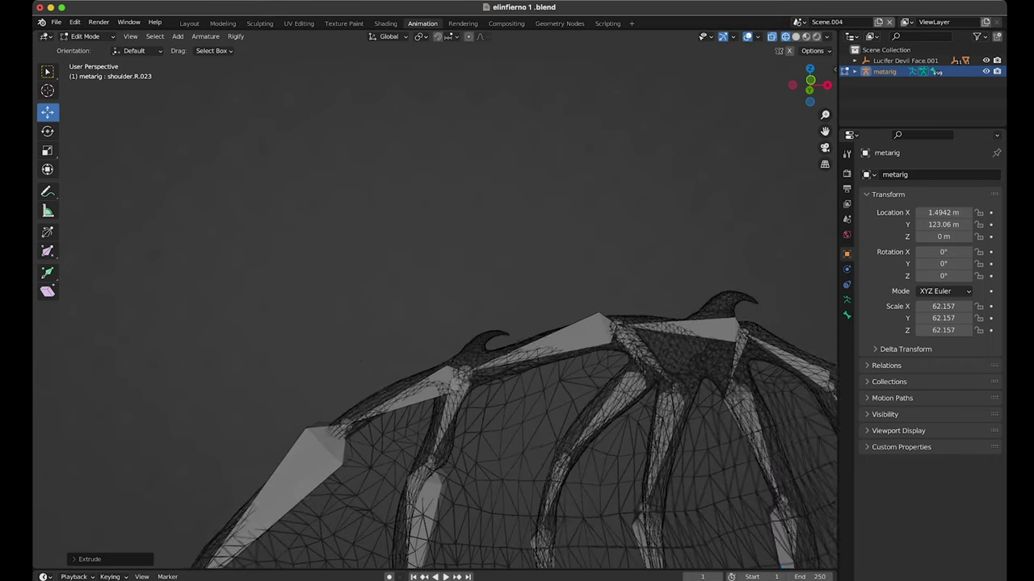
scroll(434, 323, "down", 2)
Extrude rib bones on the left wing down to its lower edge.
middle_click_drag(436, 323, 679, 331)
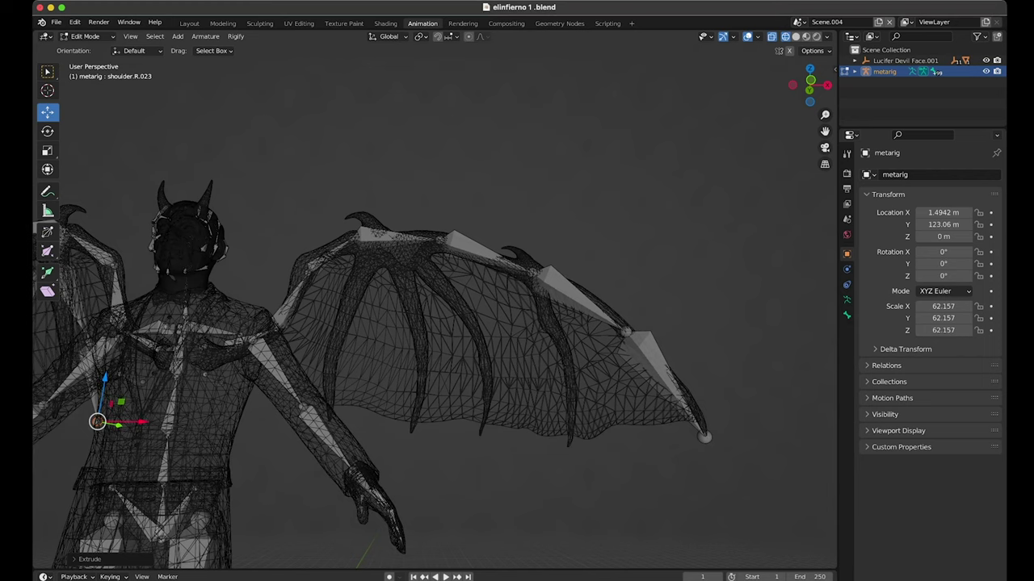
key("e")
left_click(548, 321)
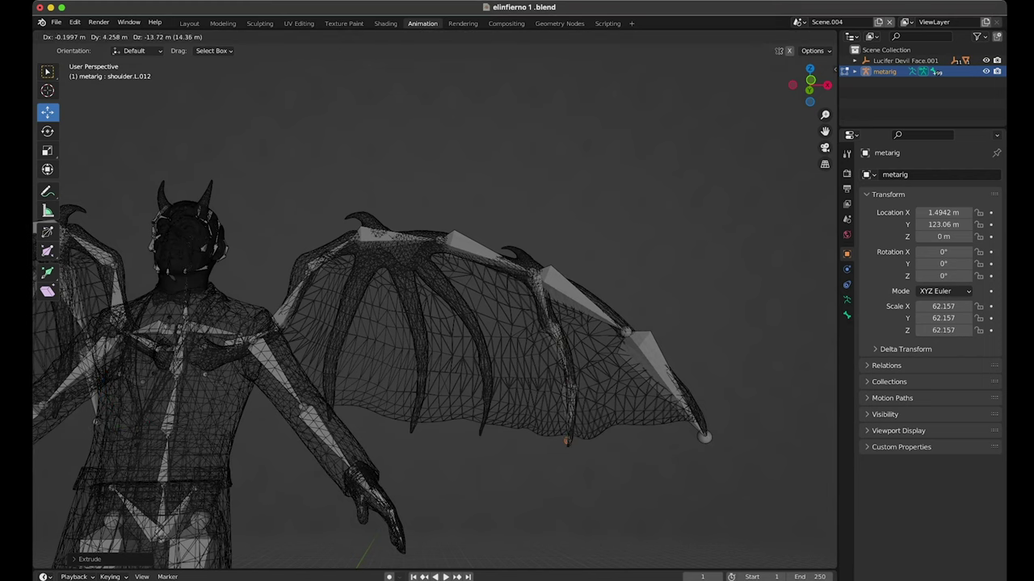
key("e")
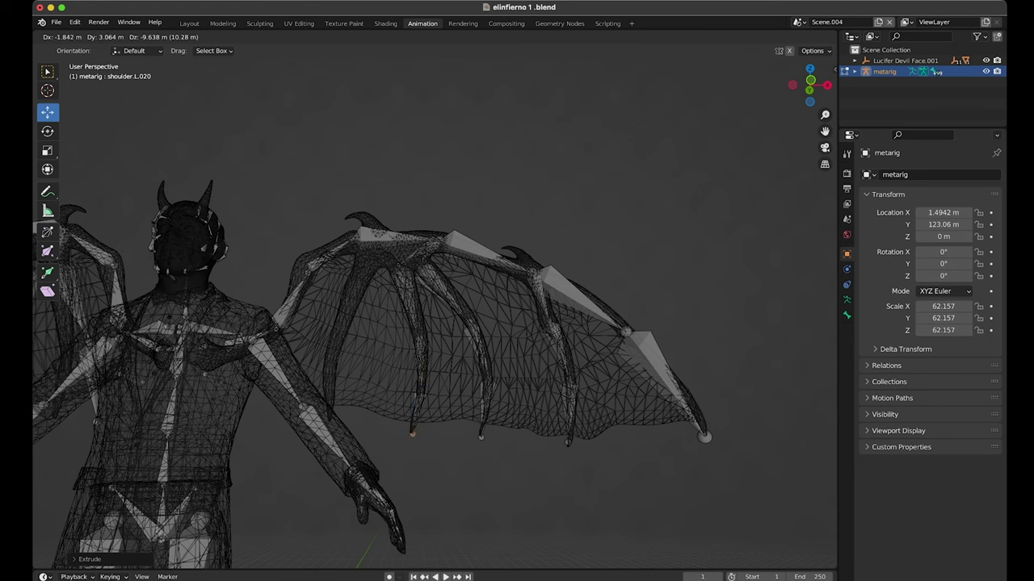
key("e")
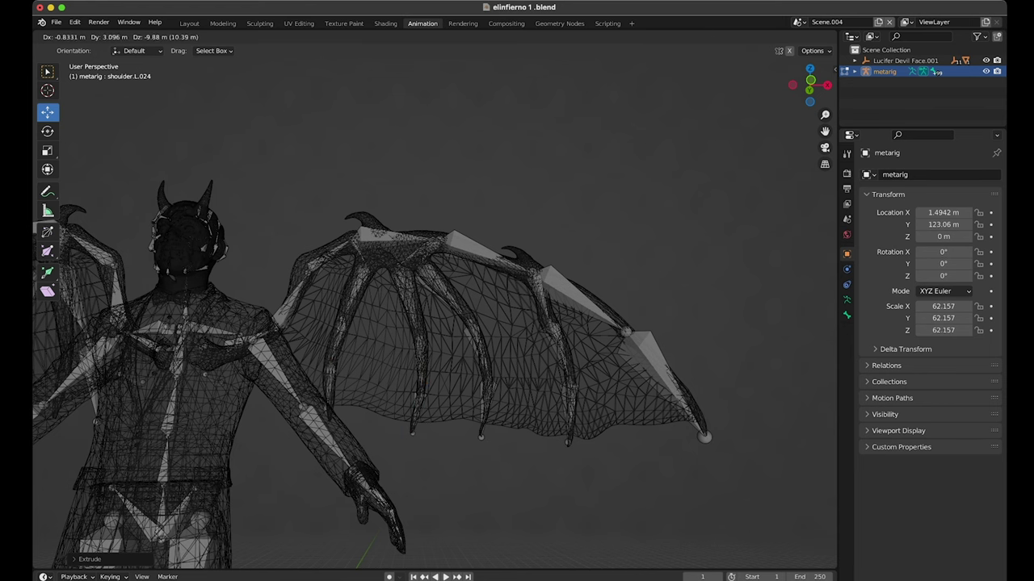
key("Return")
scroll(435, 307, "down", 4)
mouse_move(434, 307)
middle_mouse_down()
mouse_move(452, 162)
mouse_move(493, 121)
middle_mouse_up()
Orbit and zoom around the character, nudging a selected bone along Y.
scroll(434, 306, "up", 3)
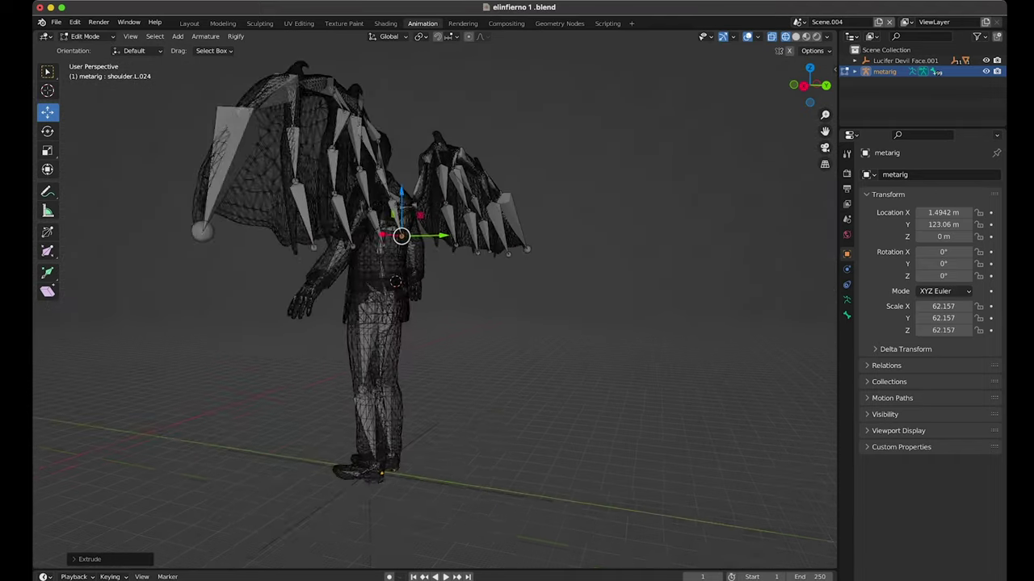
mouse_move(453, 243)
middle_mouse_down()
mouse_move(440, 266)
mouse_move(404, 267)
middle_mouse_up()
scroll(434, 307, "down", 3)
scroll(434, 307, "up", 3)
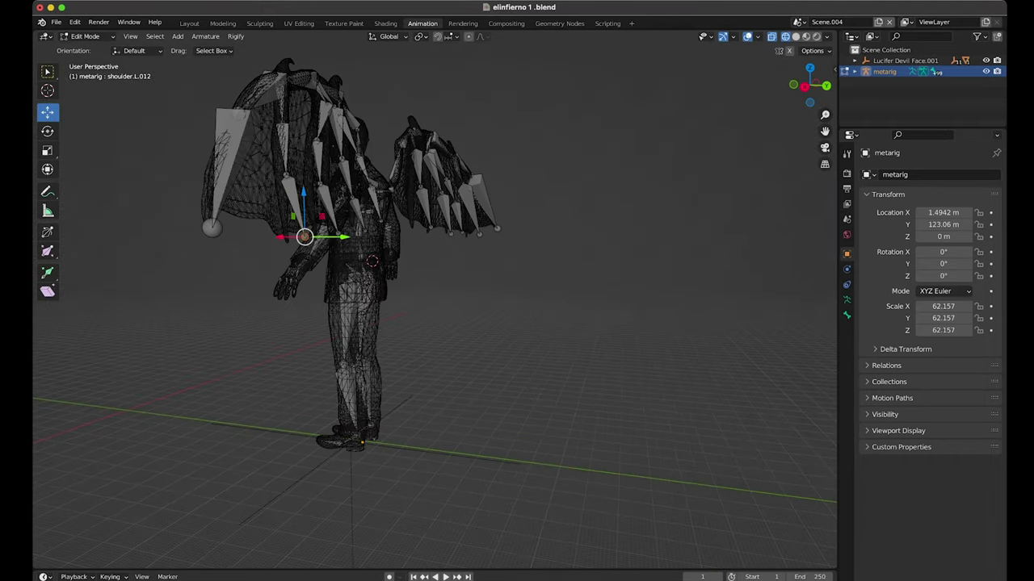
left_click_drag(378, 233, 364, 234)
middle_click_drag(364, 233, 438, 332)
Snap to opposite side orthographic views to compare wing bones with the mesh.
left_click(804, 85)
scroll(235, 380, "down", 3)
scroll(234, 380, "down", 3)
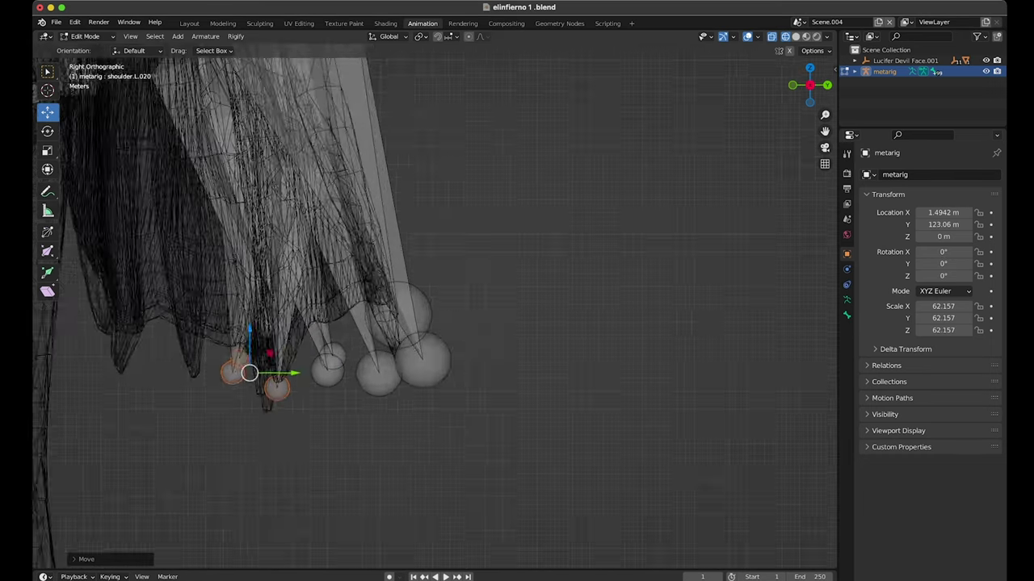
scroll(235, 379, "down", 2)
scroll(388, 324, "up", 3)
scroll(387, 323, "up", 2)
scroll(387, 323, "down", 5)
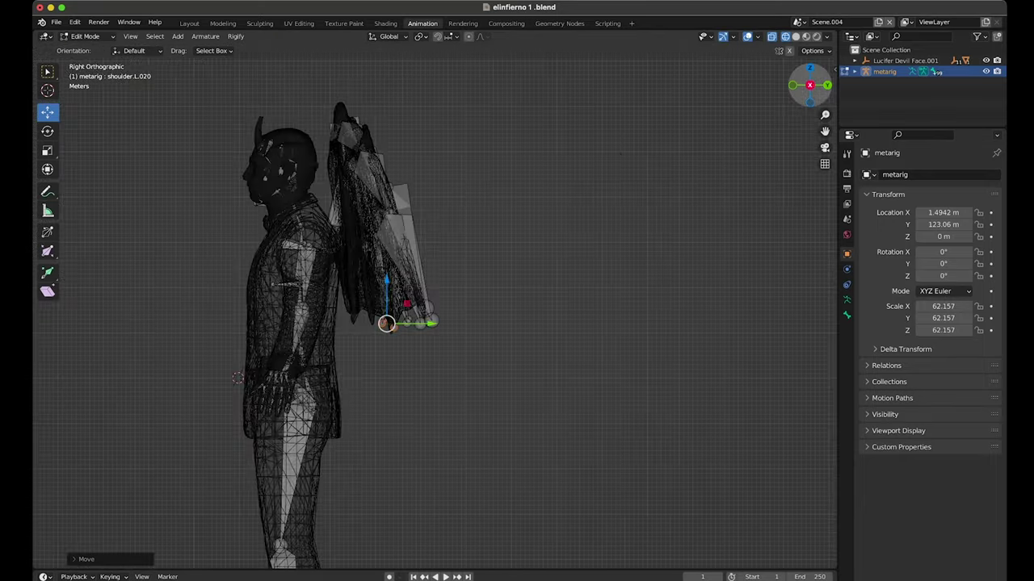
left_click(810, 85)
scroll(437, 323, "up", 3)
mouse_move(436, 323)
middle_mouse_down()
mouse_move(581, 275)
mouse_move(646, 266)
mouse_move(678, 347)
mouse_move(549, 315)
mouse_move(517, 339)
middle_mouse_up()
Move the selected wing bones along Y into the wing membrane.
key("g")
key("y")
key("Return")
scroll(517, 339, "up", 5)
scroll(517, 339, "up", 3)
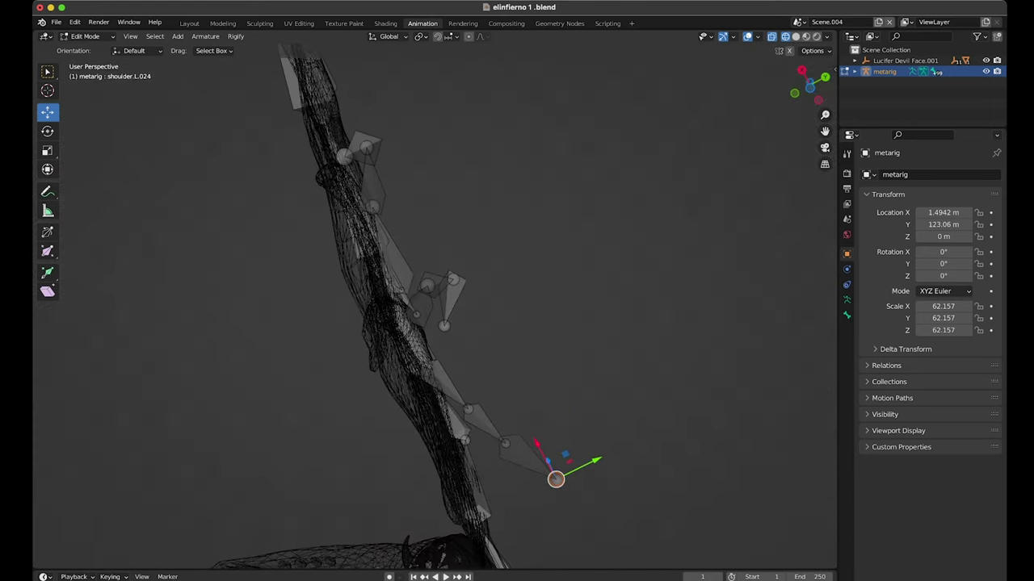
Shift shoulder.L.022 along Y into the wing, then zoom out to the whole character.
key("g")
key("y")
key("Escape")
key("g")
key("y")
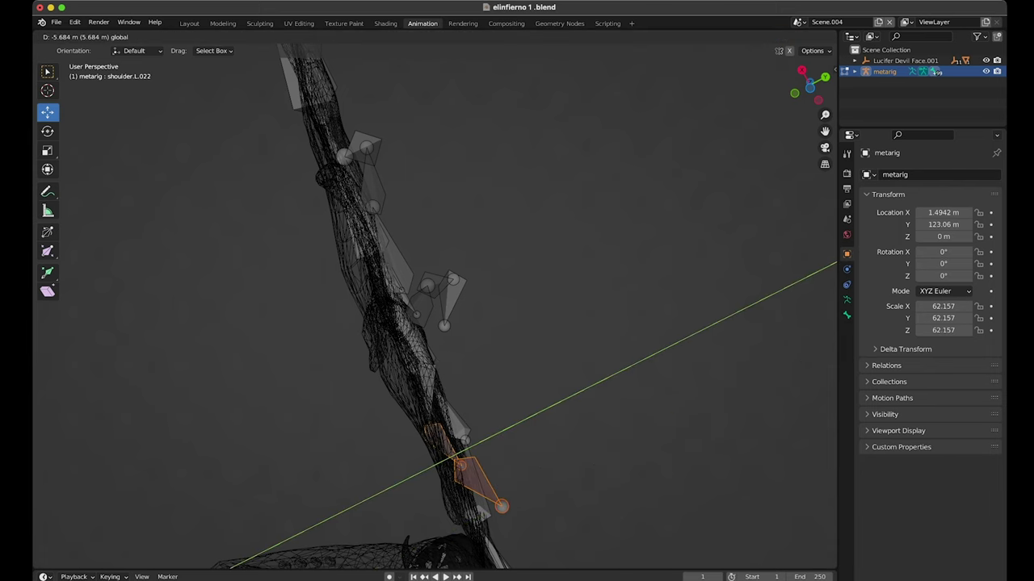
key("Return")
mouse_move(436, 323)
middle_mouse_down()
mouse_move(453, 307)
mouse_move(501, 323)
middle_mouse_up()
scroll(436, 340, "down", 4)
scroll(436, 340, "down", 3)
Select a lower left-wing bone and switch to back orthographic view.
left_click(407, 382)
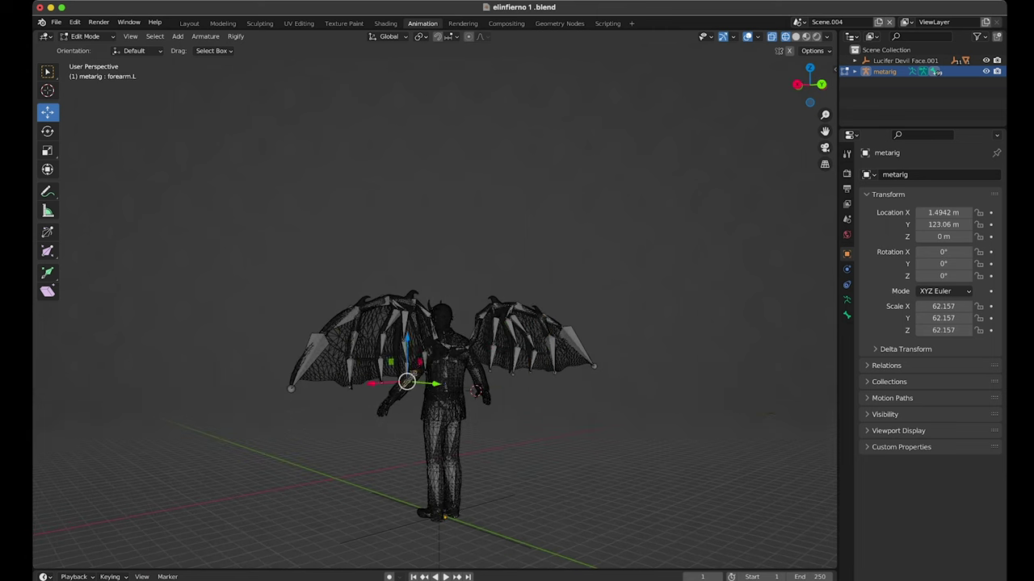
mouse_move(436, 323)
middle_mouse_down()
mouse_move(517, 323)
mouse_move(484, 323)
mouse_move(501, 307)
middle_mouse_up()
scroll(364, 363, "up", 5)
left_click(324, 502)
left_click(813, 85)
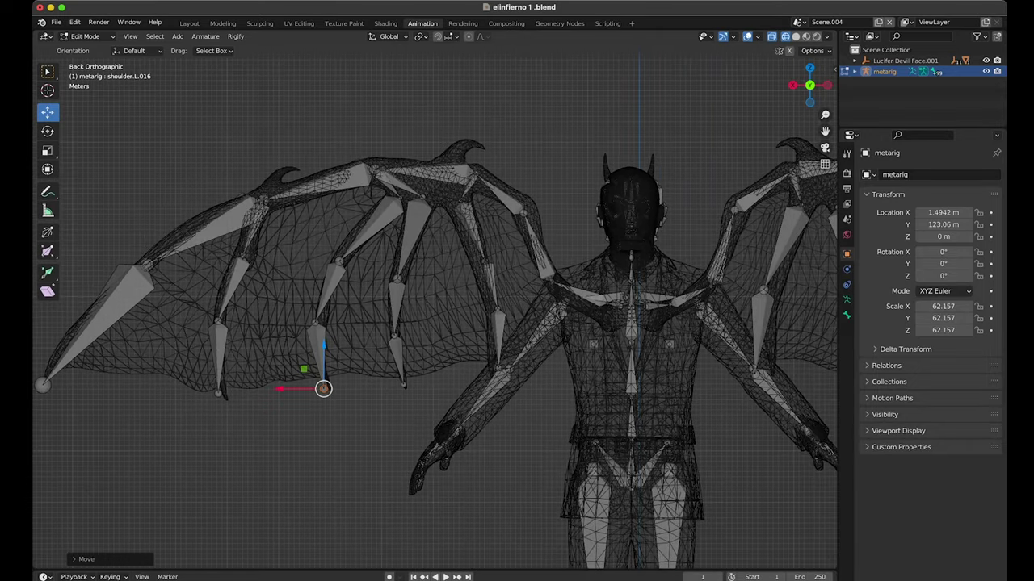
Extrude new bone shoulder.L.024 down from shoulder.L.023 at the left wing's bottom.
left_click(223, 395)
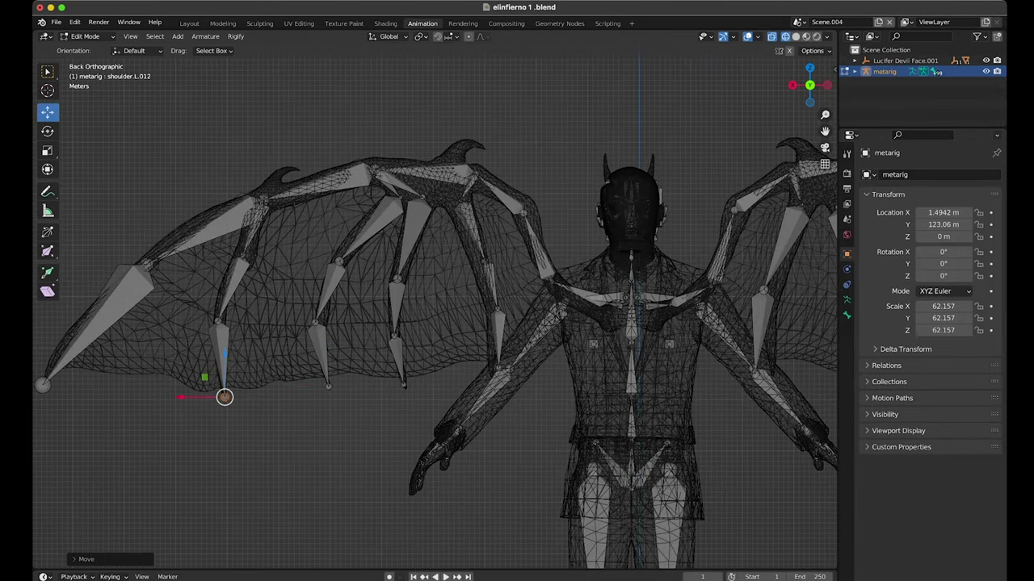
left_click(247, 248)
left_click(347, 246)
left_click(491, 285)
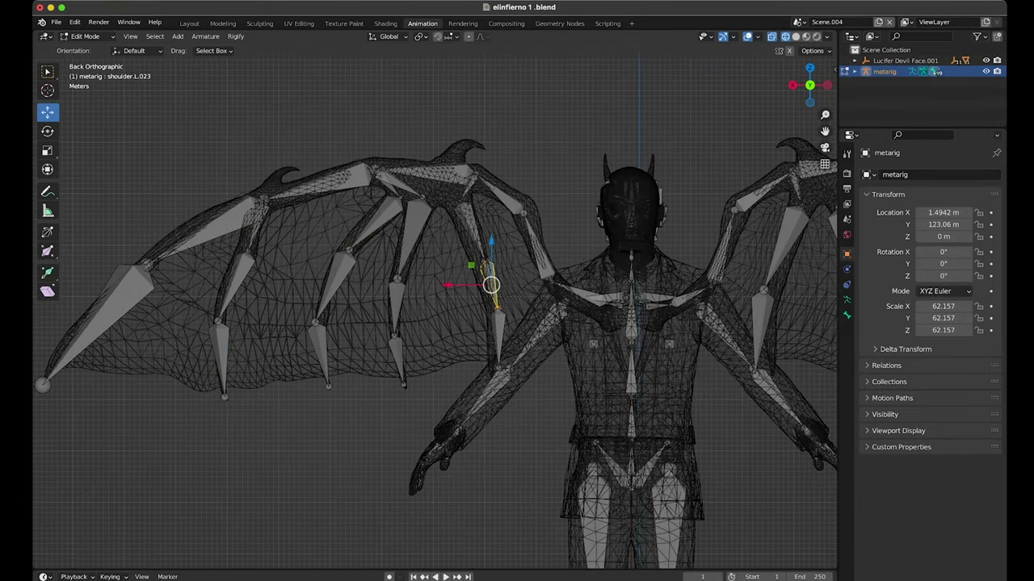
key("e")
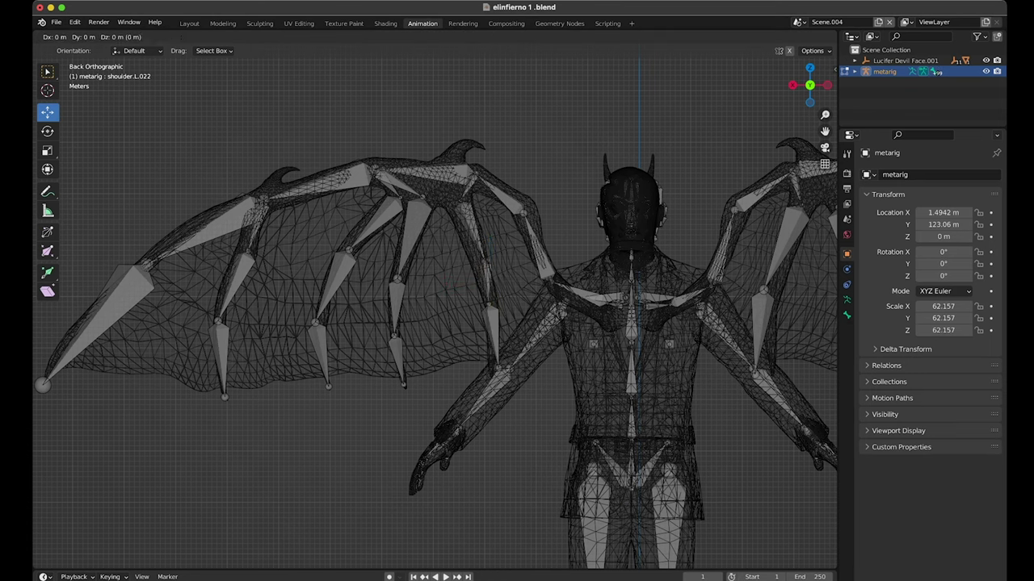
left_click(490, 367)
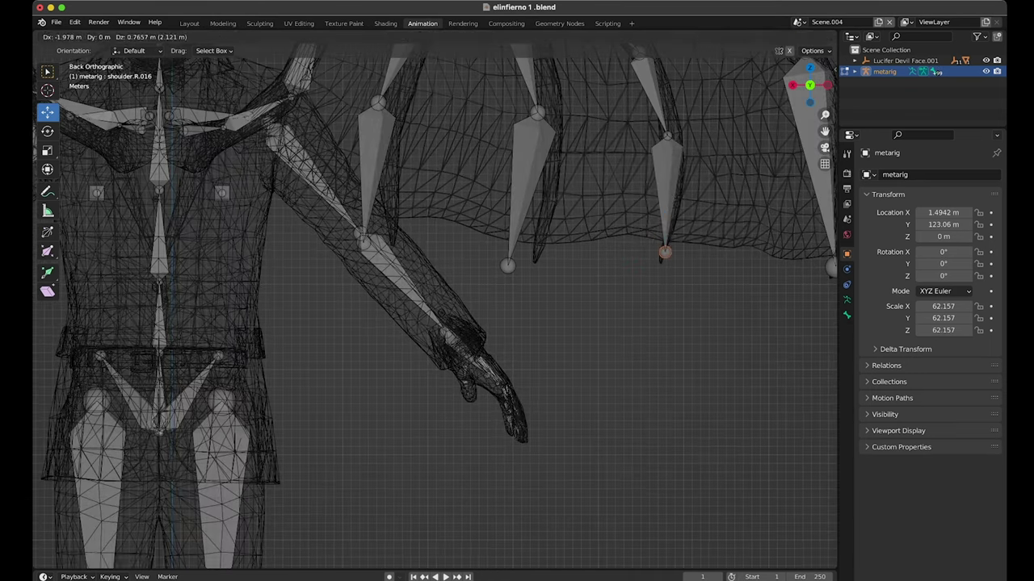
Reposition right-wing joints so shoulder.R.023 ends on the figure's forearm.
key("g")
left_click(538, 248)
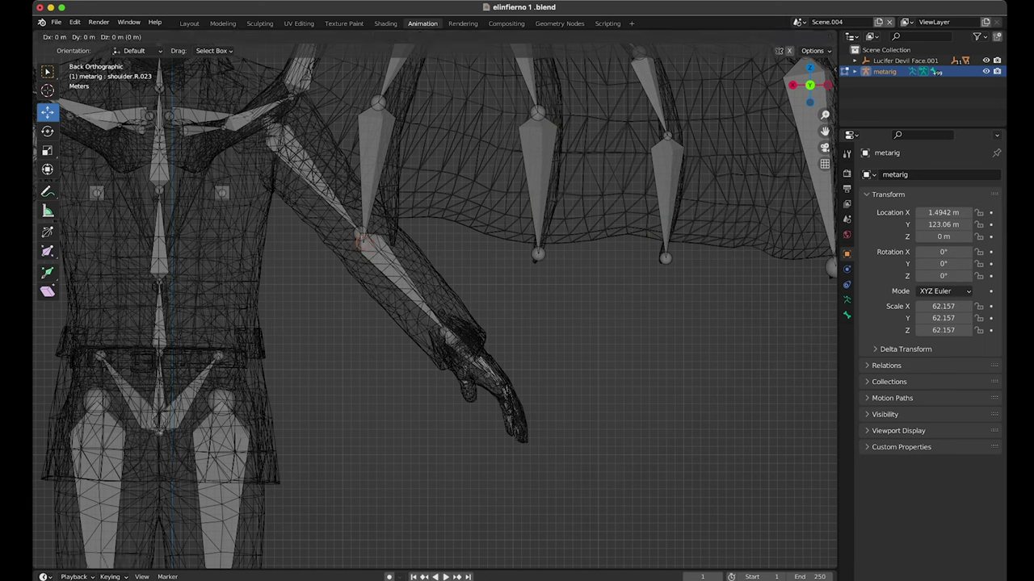
left_click(390, 241)
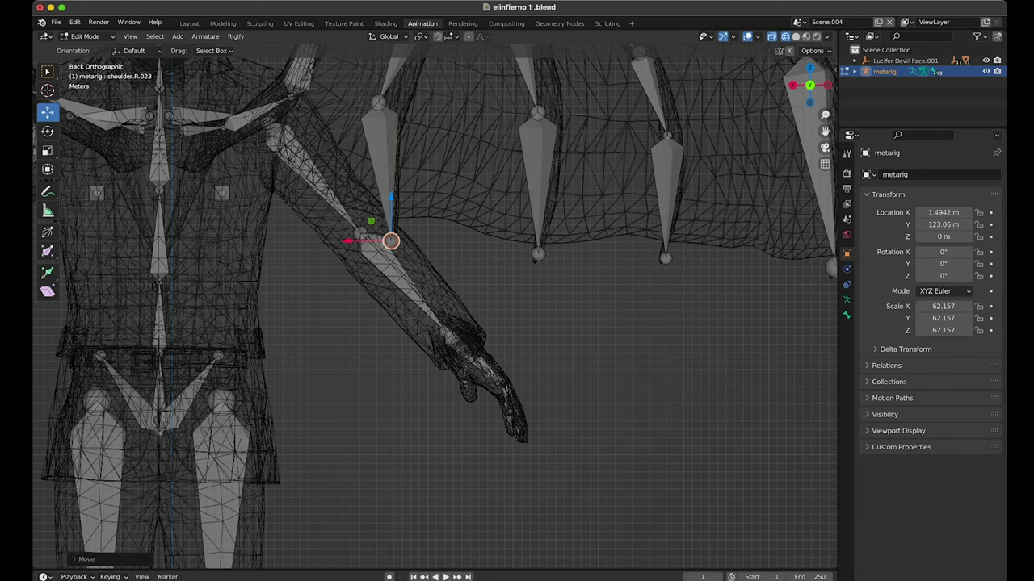
left_click(393, 98)
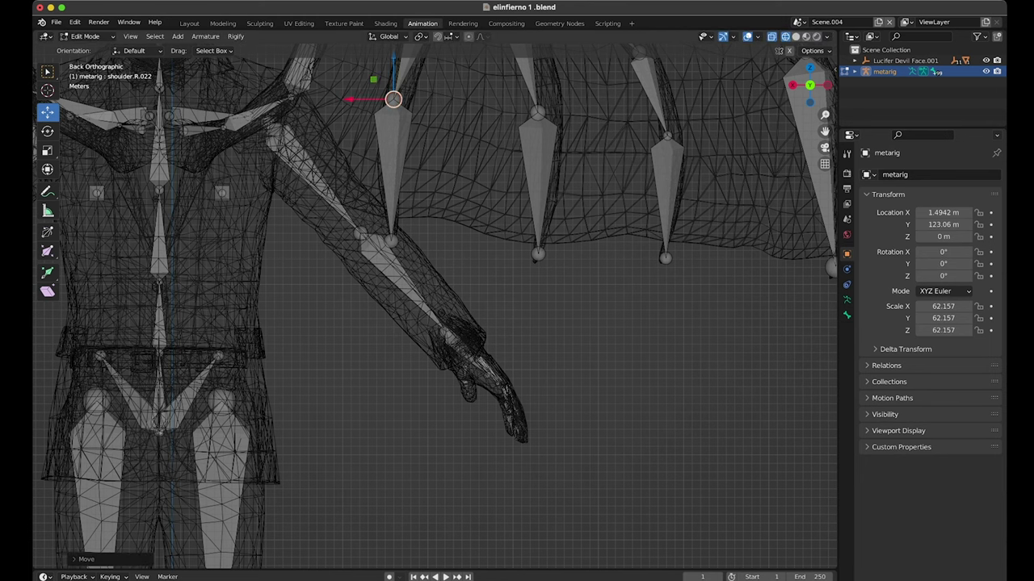
scroll(436, 307, "down", 5)
middle_click_drag(436, 307, 355, 282)
left_click_drag(553, 277, 576, 196)
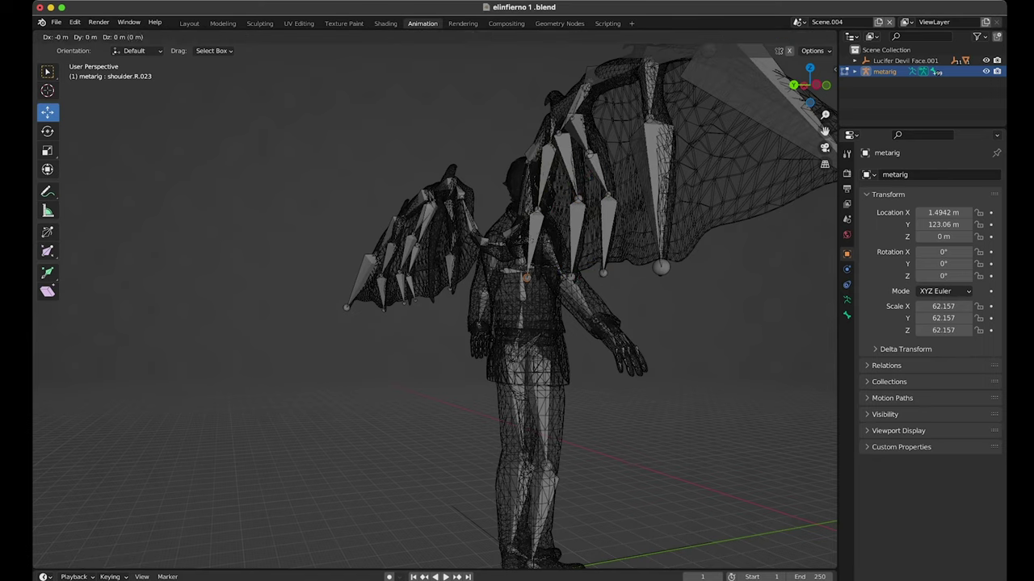
Select the wing bones shoulder.R.014, shoulder.R.019, shoulder.L.015 and shoulder.L.016 on the metarig.
left_click_drag(576, 196, 575, 194)
middle_click_drag(533, 275, 453, 267)
scroll(436, 307, "up", 5)
scroll(436, 307, "up", 3)
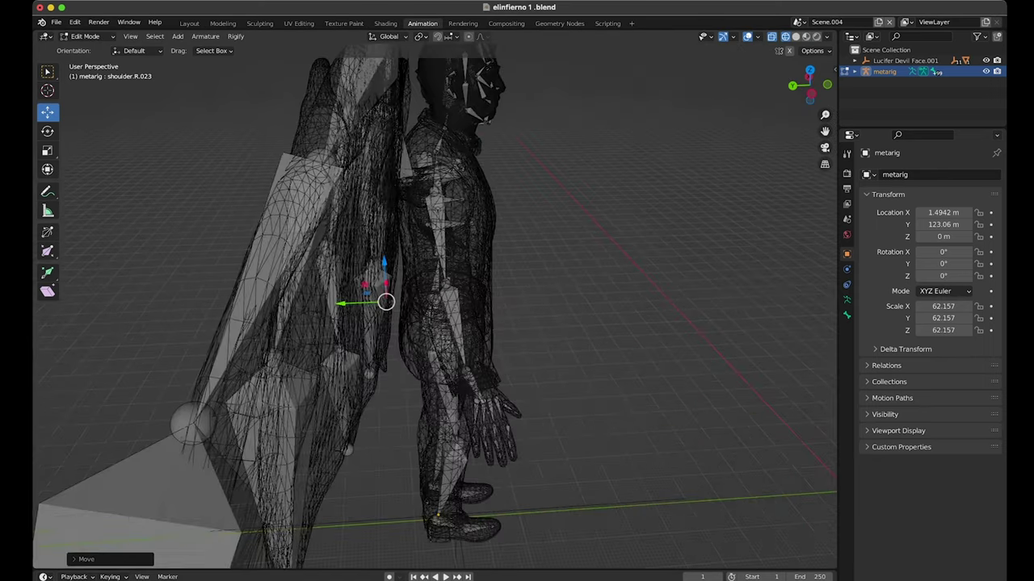
mouse_move(436, 307)
middle_mouse_down()
mouse_move(372, 274)
mouse_move(485, 243)
middle_mouse_up()
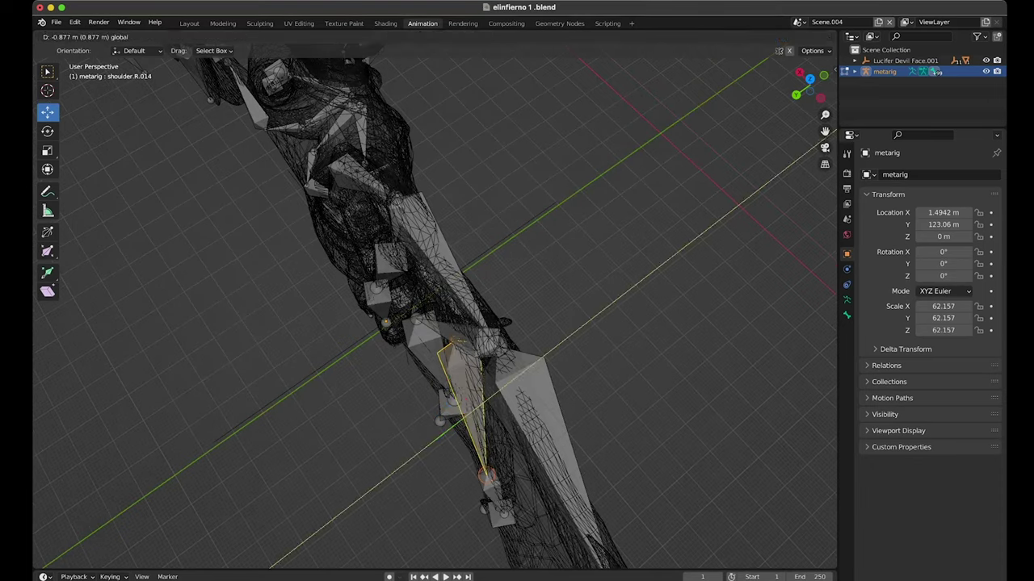
left_click(477, 404)
mouse_move(477, 404)
middle_mouse_down()
mouse_move(525, 323)
mouse_move(525, 132)
middle_mouse_up()
left_click(526, 162)
left_click(508, 157)
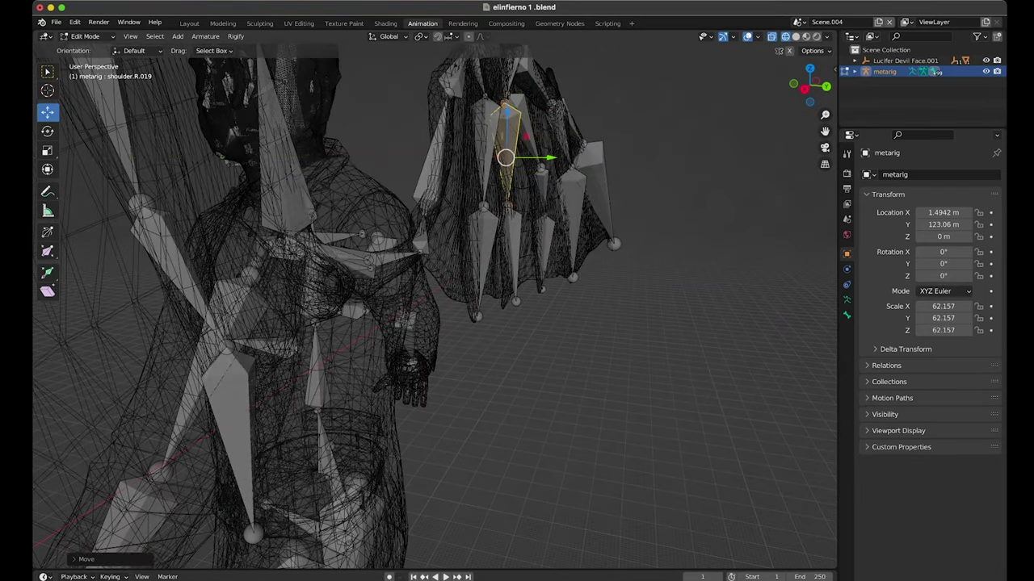
scroll(436, 307, "down", 4)
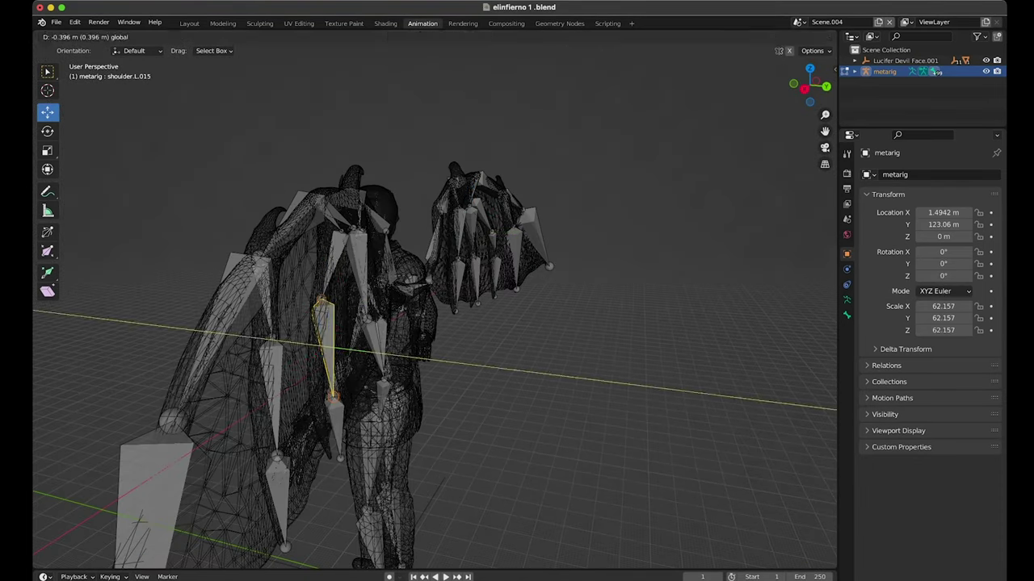
left_click(321, 364)
left_click(326, 436)
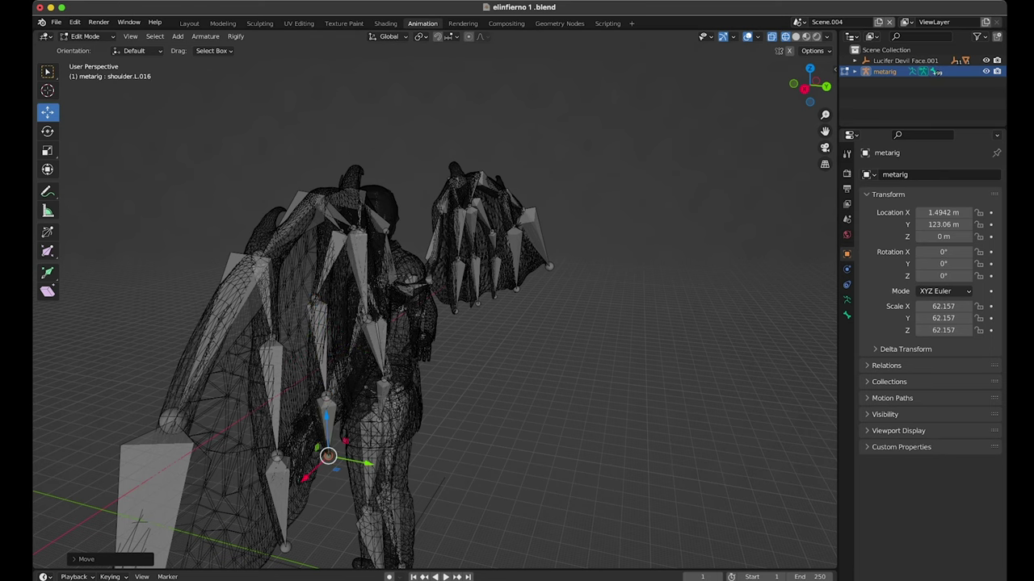
middle_click_drag(325, 454, 291, 396)
Move the left-wing bones, including shoulder.L.017, along global Y toward the wing mesh.
key("g")
key("y")
key("Escape")
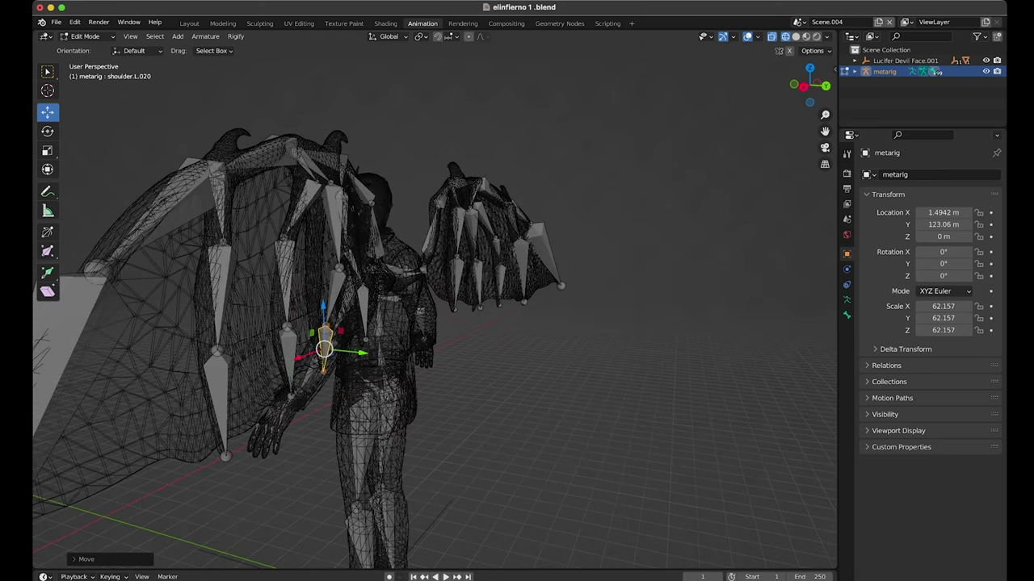
key("g")
key("y")
key("Escape")
left_click(323, 173)
key("g")
key("y")
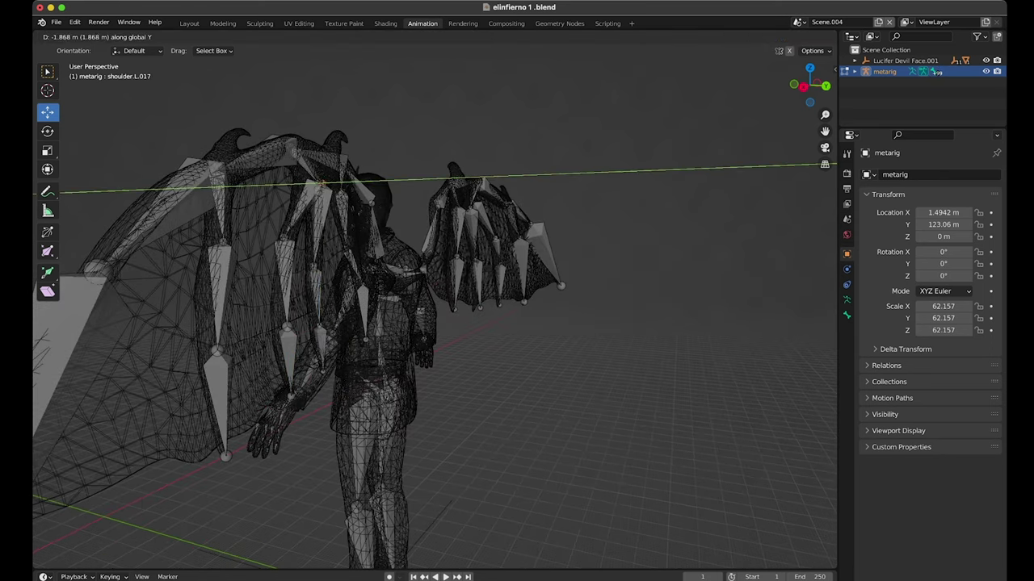
key("Escape")
Move wing bone shoulder.L.011 along global X into the wing mesh.
mouse_move(323, 186)
middle_mouse_down()
mouse_move(348, 202)
mouse_move(465, 202)
middle_mouse_up()
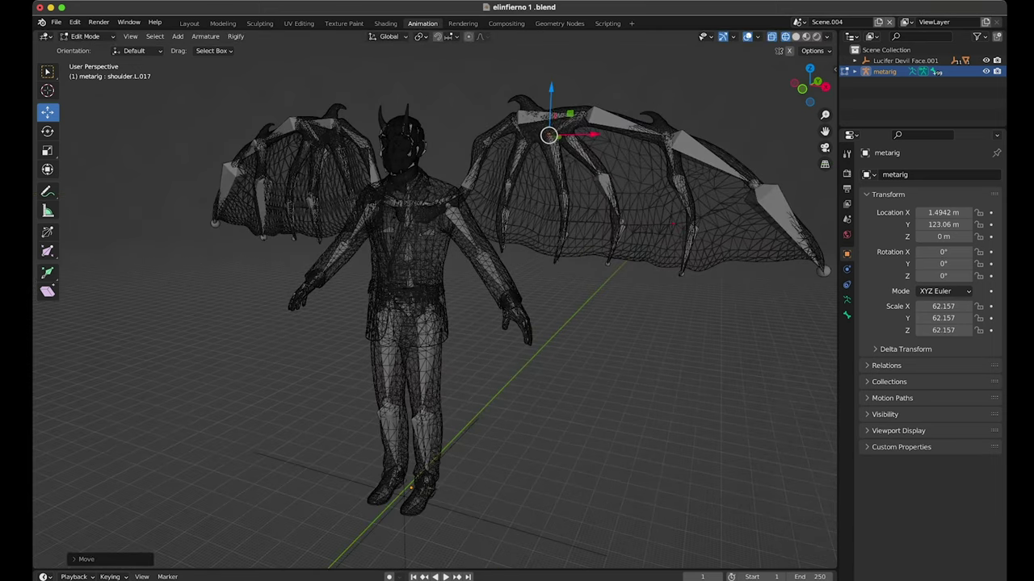
key("g")
key("x")
key("Escape")
left_click(692, 223)
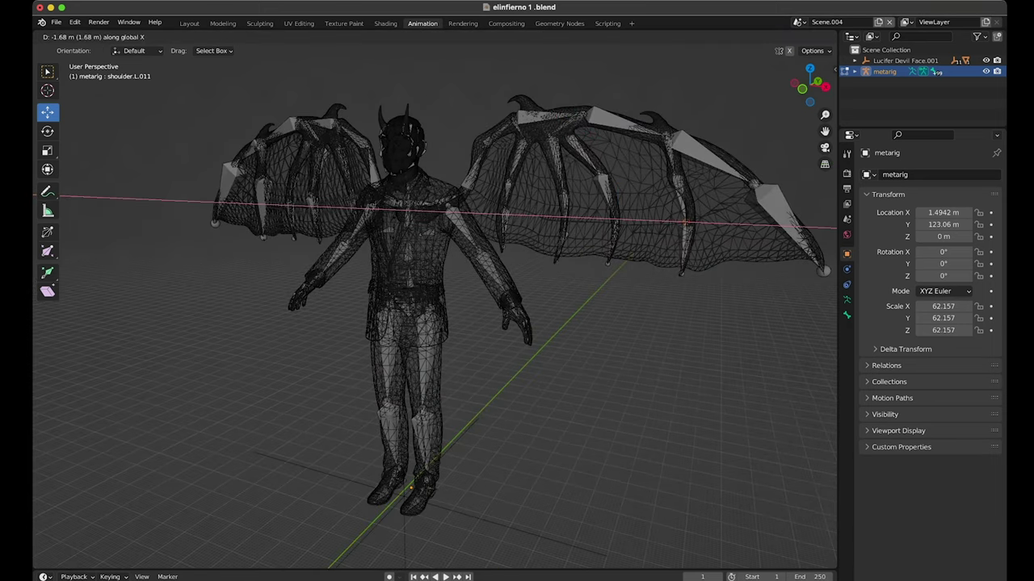
key("Return")
Orbit and zoom the view to frame the whole winged character.
scroll(516, 307, "down", 2)
middle_click_drag(565, 283, 525, 283)
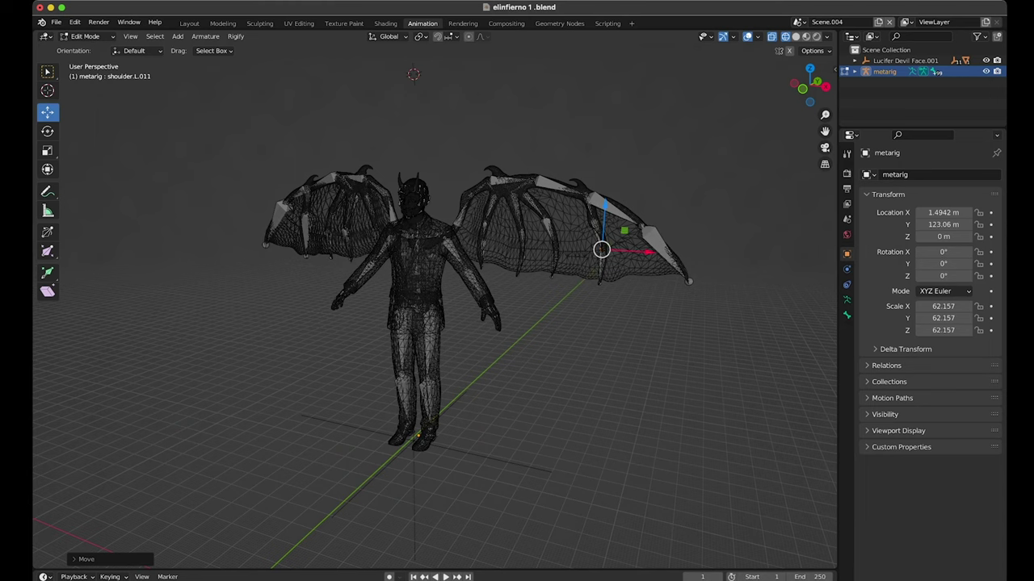
scroll(437, 307, "down", 3)
mouse_move(437, 306)
middle_mouse_down()
mouse_move(484, 307)
mouse_move(484, 266)
mouse_move(501, 243)
middle_mouse_up()
scroll(517, 323, "up", 8)
scroll(517, 323, "up", 3)
scroll(436, 306, "down", 4)
scroll(436, 307, "down", 5)
middle_click_drag(436, 307, 404, 307)
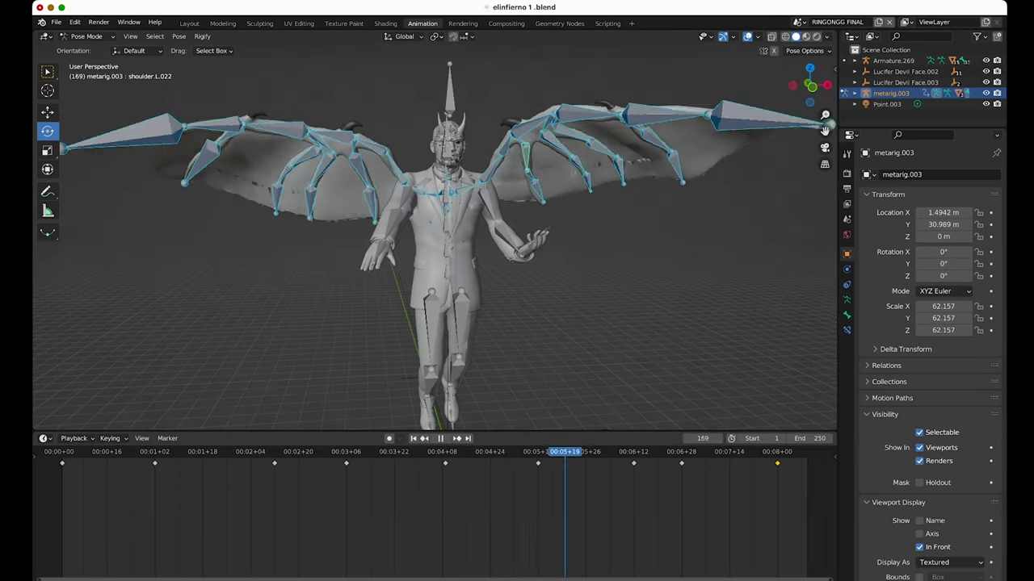
Rotate wing bone shoulder.L.008 downward and keyframe all bones' location, rotation and scale.
key("space")
left_click(650, 208)
mouse_move(646, 198)
left_mouse_down()
mouse_move(641, 186)
mouse_move(612, 219)
left_mouse_up()
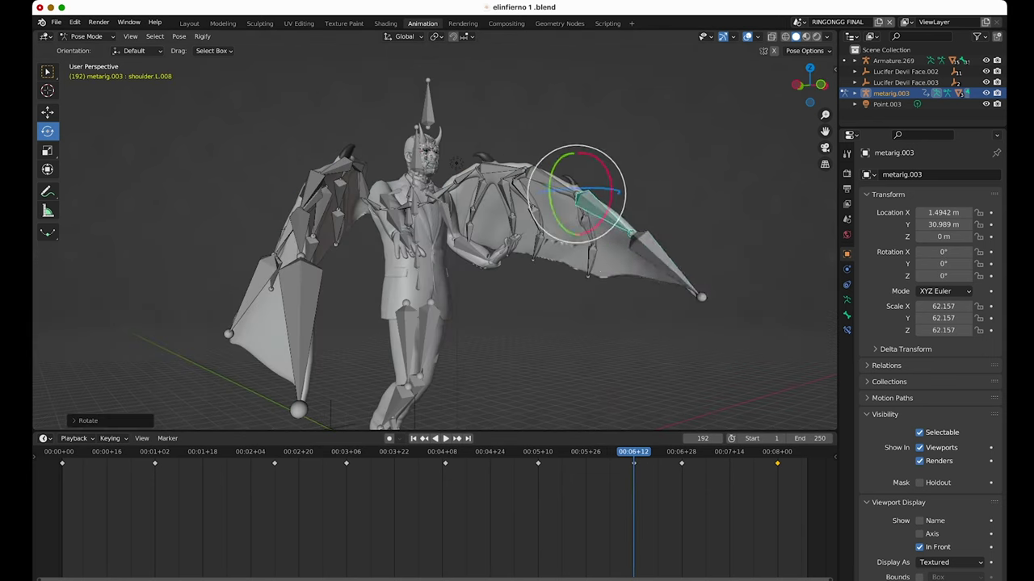
left_click(635, 254)
left_click_drag(635, 253, 657, 266)
key("a")
key("i")
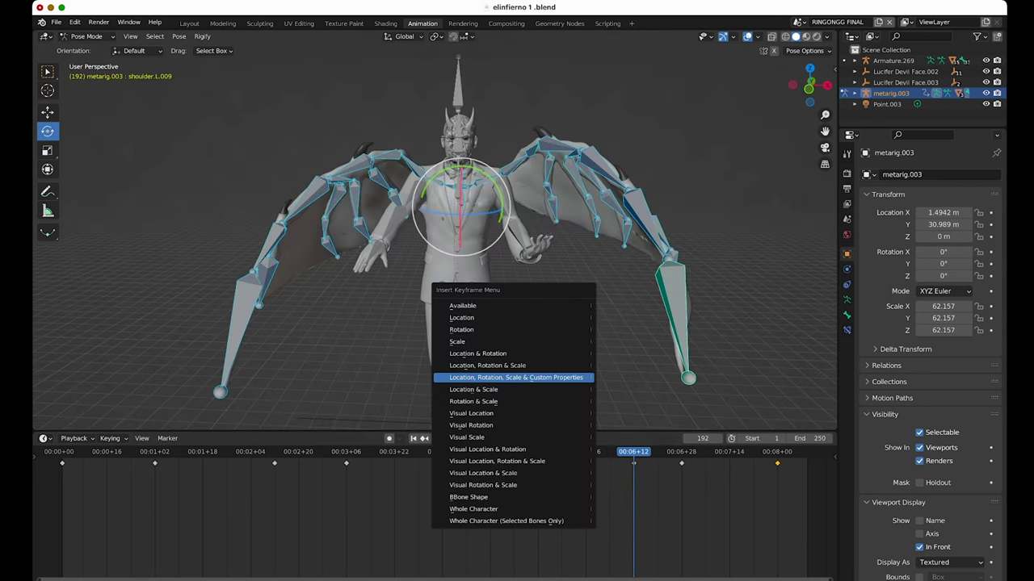
key("Return")
Preview the flap and move the last keyframe to near frame 250.
key("space")
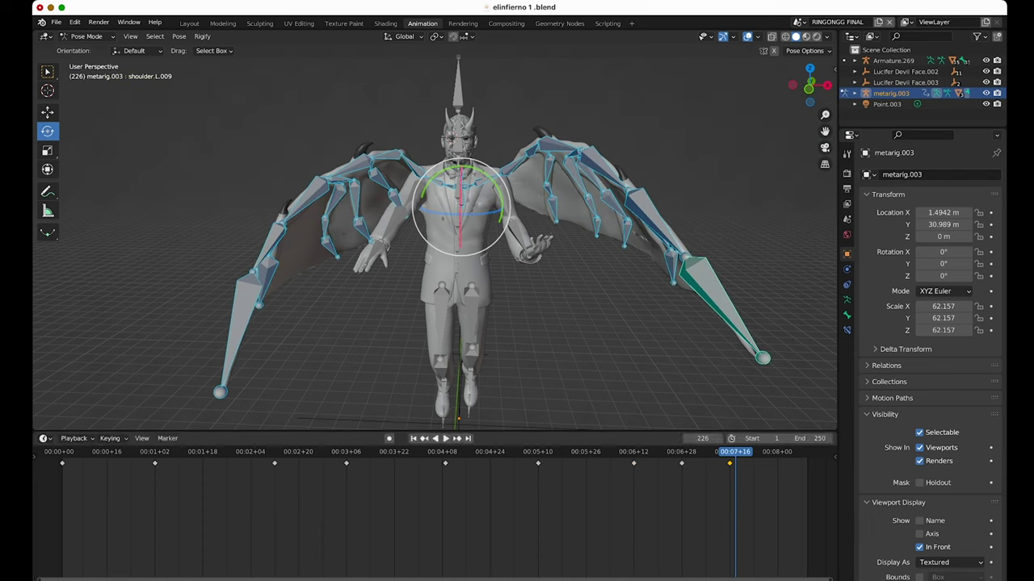
key("Return")
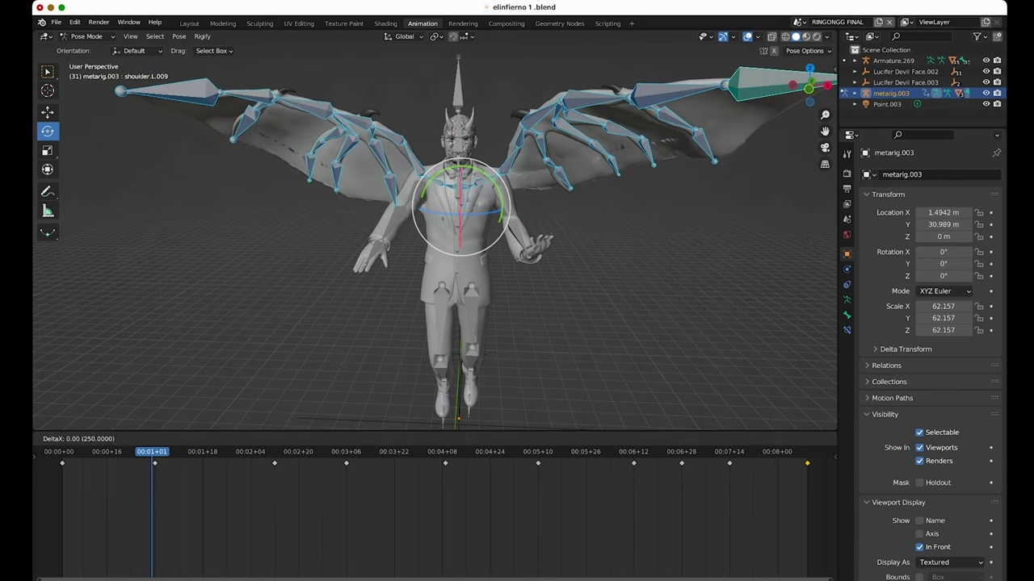
key("Return")
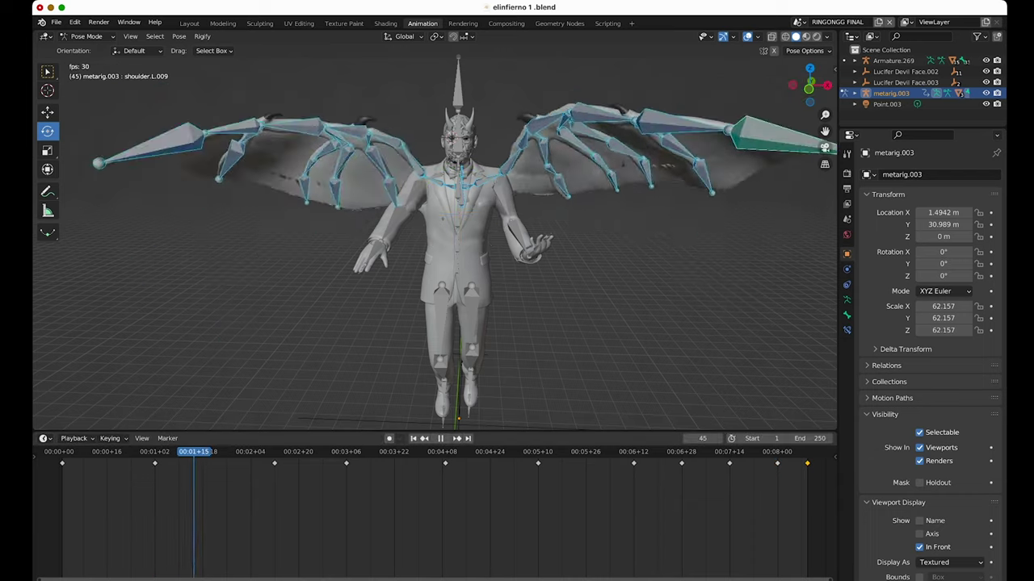
key("space")
middle_click_drag(436, 243, 452, 242)
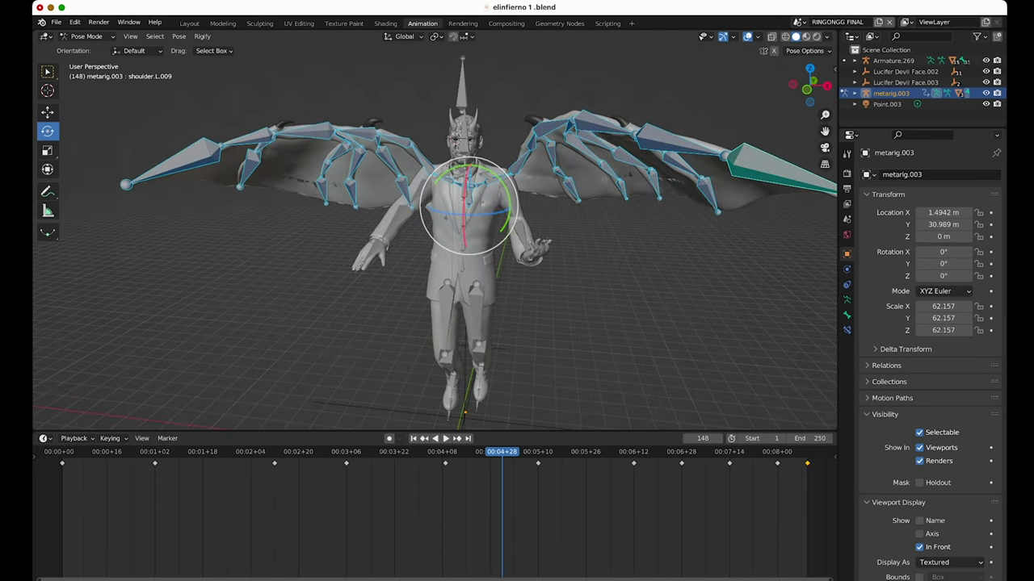
middle_click_drag(436, 242, 436, 226)
Play the flap in material preview without overlays, then restore solid shading with visible bones.
key("z")
key("shift+alt+z")
key("space")
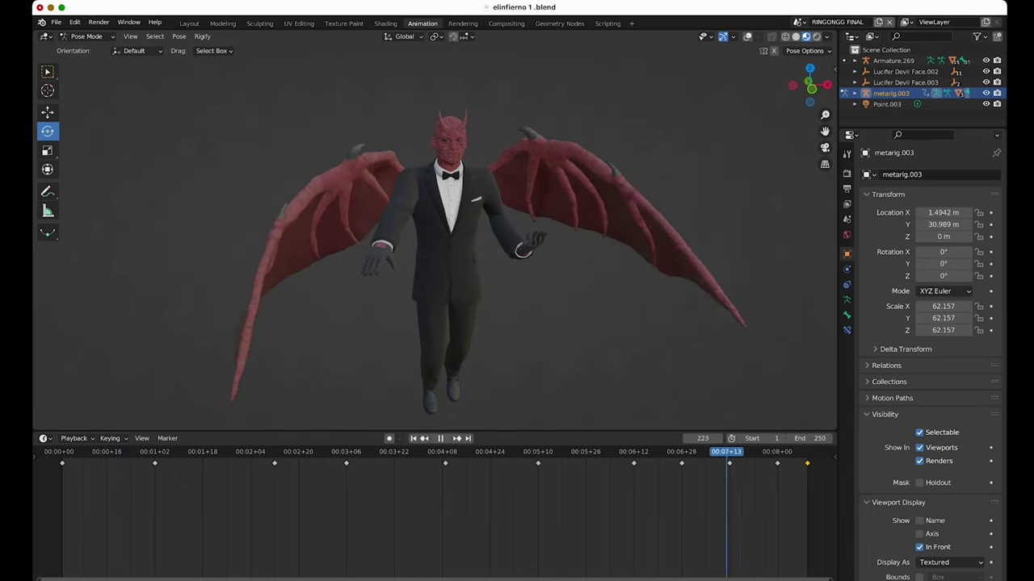
key("space")
key("shift+alt+z")
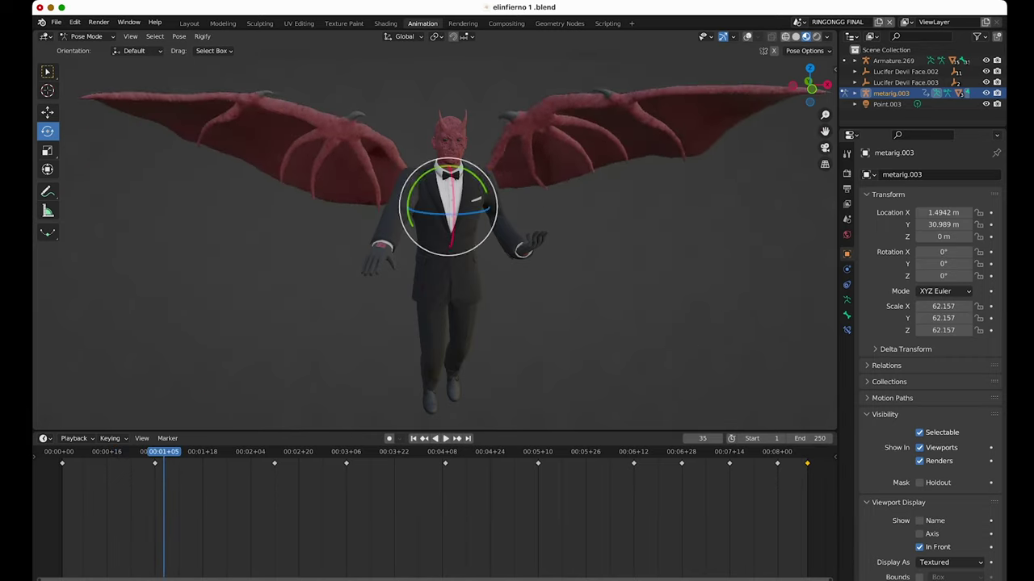
key("z")
key("6")
key("alt+z")
key("shift+ctrl+space")
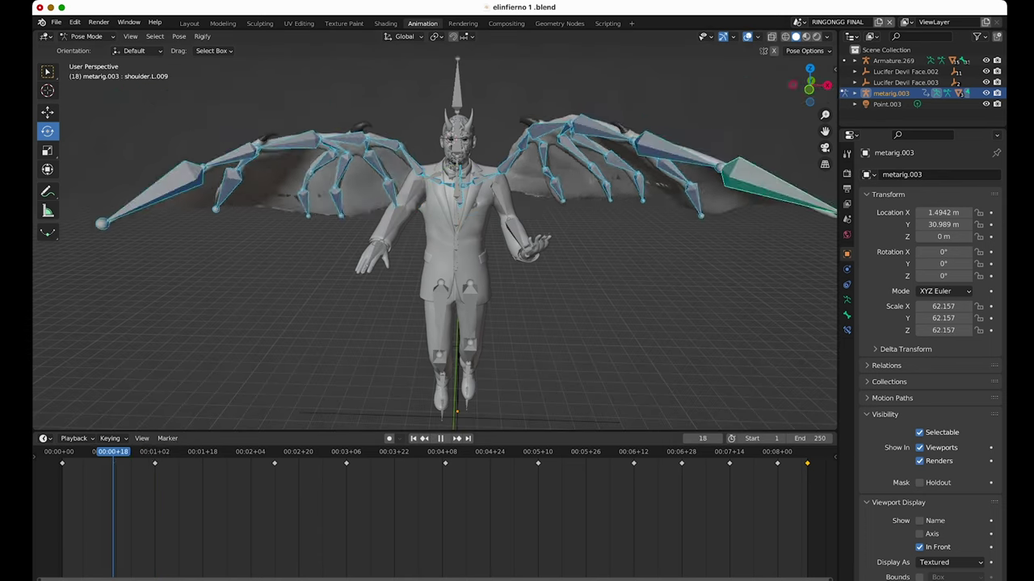
key("space")
key("shift+Left")
key("space")
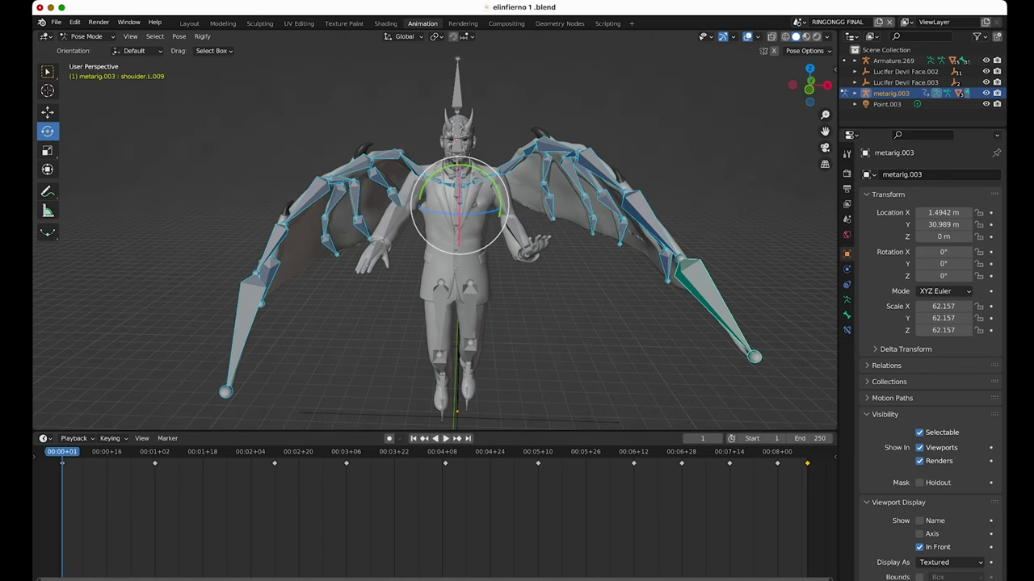
Pose wing bones shoulder.R.016, R.020 (about 8°), L.011 (about 38.68°) and L.016 into a new flap position.
left_click(323, 235)
mouse_move(360, 242)
left_mouse_down()
mouse_move(327, 242)
mouse_move(323, 222)
left_mouse_up()
left_click(359, 230)
mouse_move(380, 188)
left_mouse_down()
mouse_move(392, 200)
mouse_move(379, 182)
left_mouse_up()
left_click(352, 212)
middle_click_drag(351, 212, 484, 243)
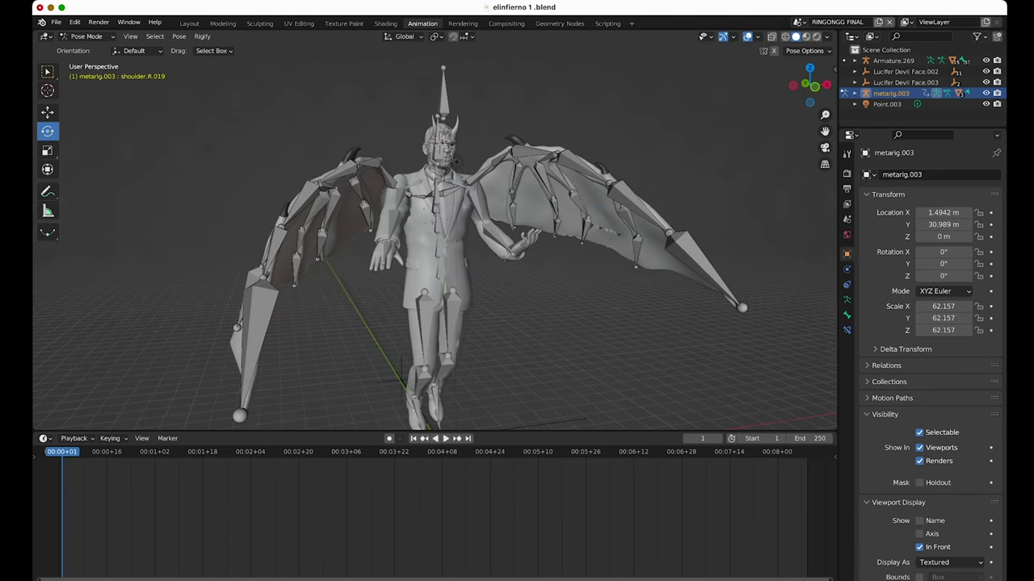
left_click(622, 214)
mouse_move(634, 182)
left_mouse_down()
mouse_move(642, 200)
mouse_move(620, 212)
left_mouse_up()
left_click(573, 210)
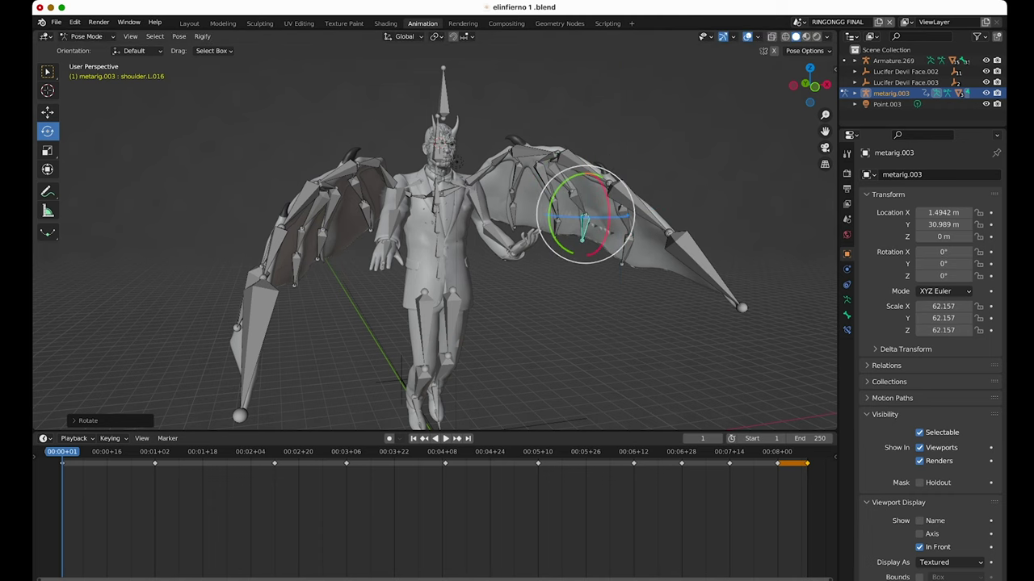
left_click(612, 177)
Keyframe all bones in the new pose and preview the flapping in material view.
key("a")
key("i")
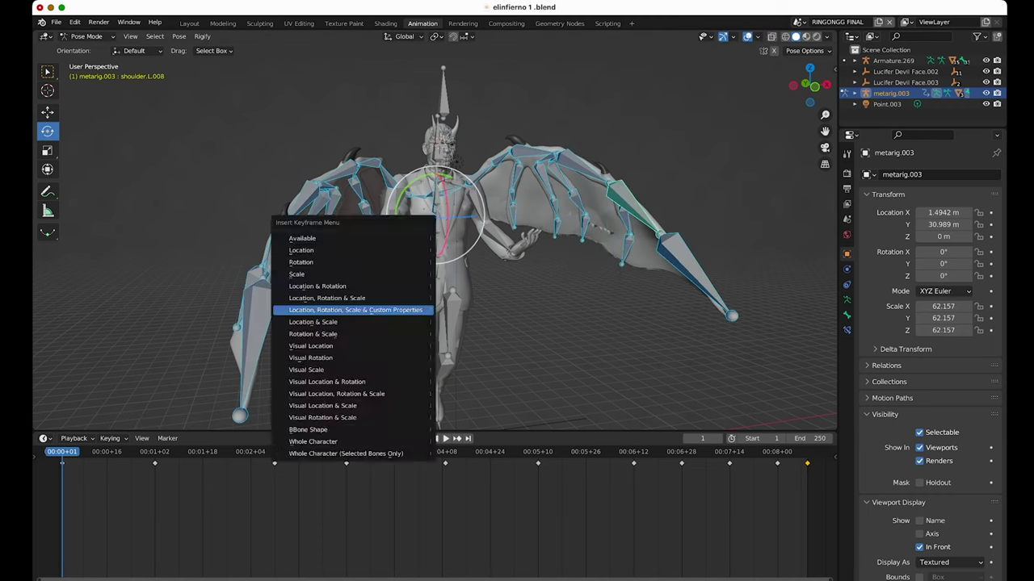
left_click(348, 312)
middle_click_drag(348, 312, 379, 307)
key("z")
key("shift+alt+z")
key("space")
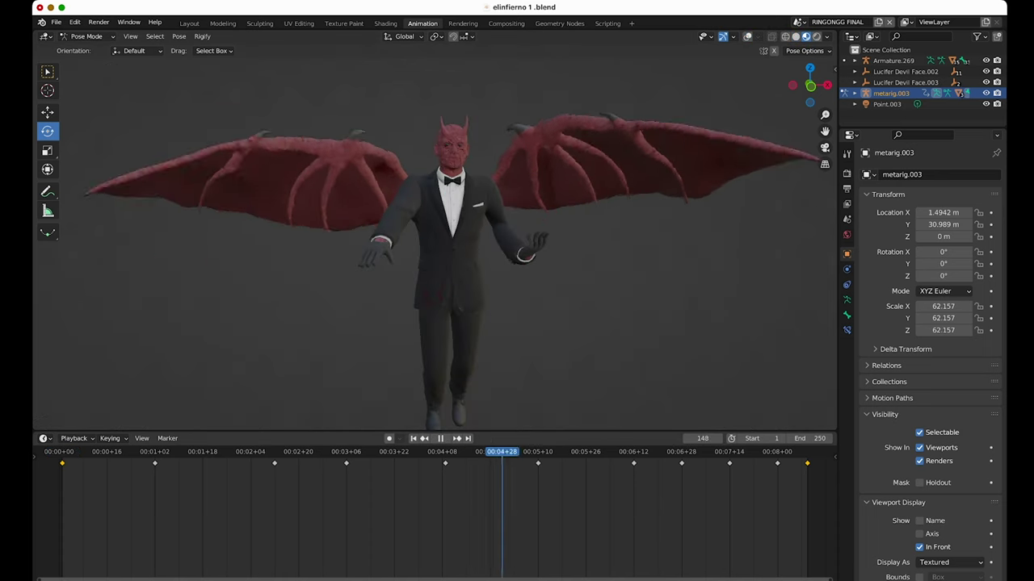
key("Escape")
key("shift+alt+z")
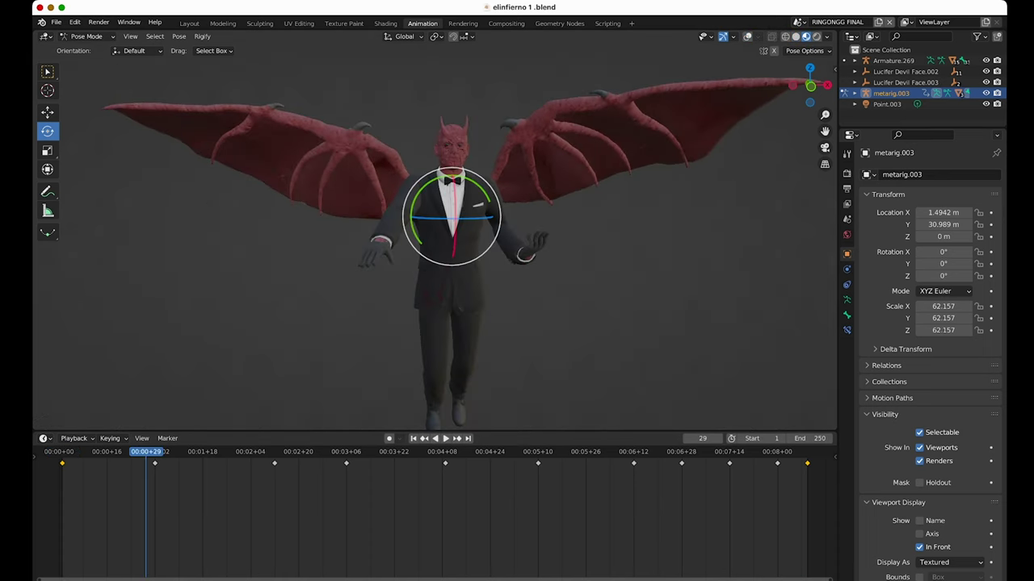
left_click(795, 37)
left_click(798, 22)
Rename the scene called Scene to PRIMERCORTE, then return to escenea original.
left_click(822, 38)
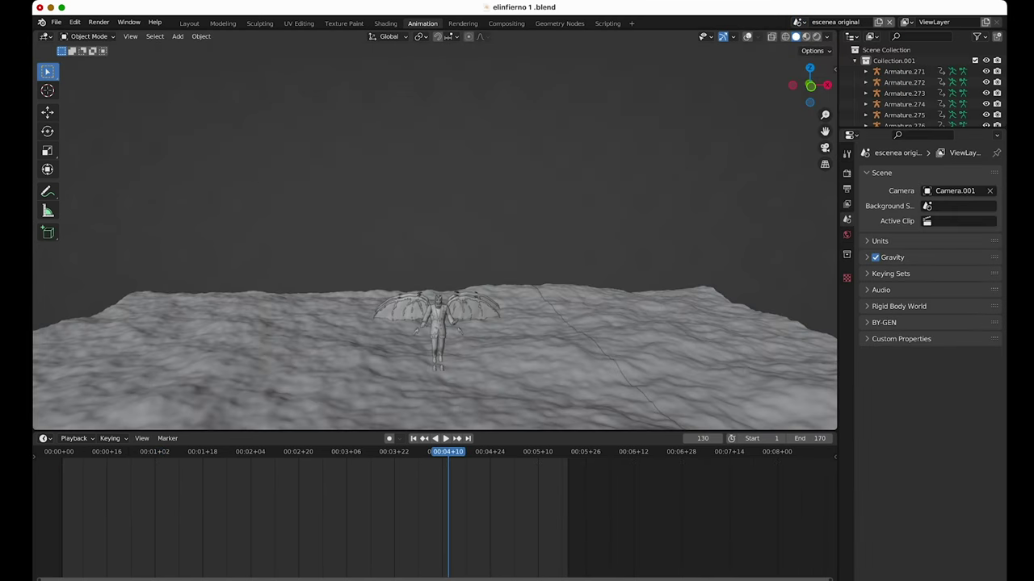
left_click(798, 22)
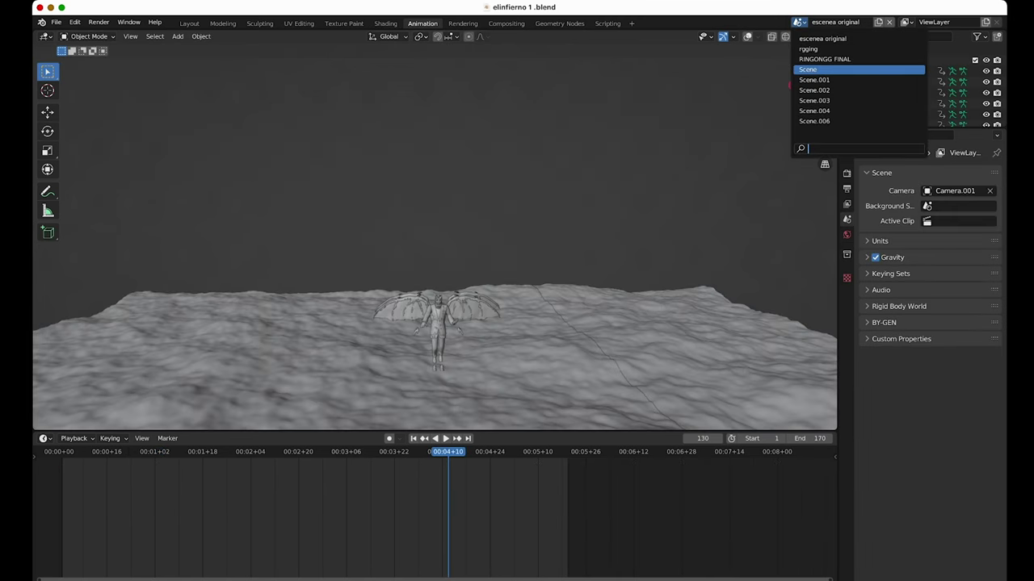
left_click(807, 69)
double_click(832, 22)
type("E")
key("Return")
left_click(798, 22)
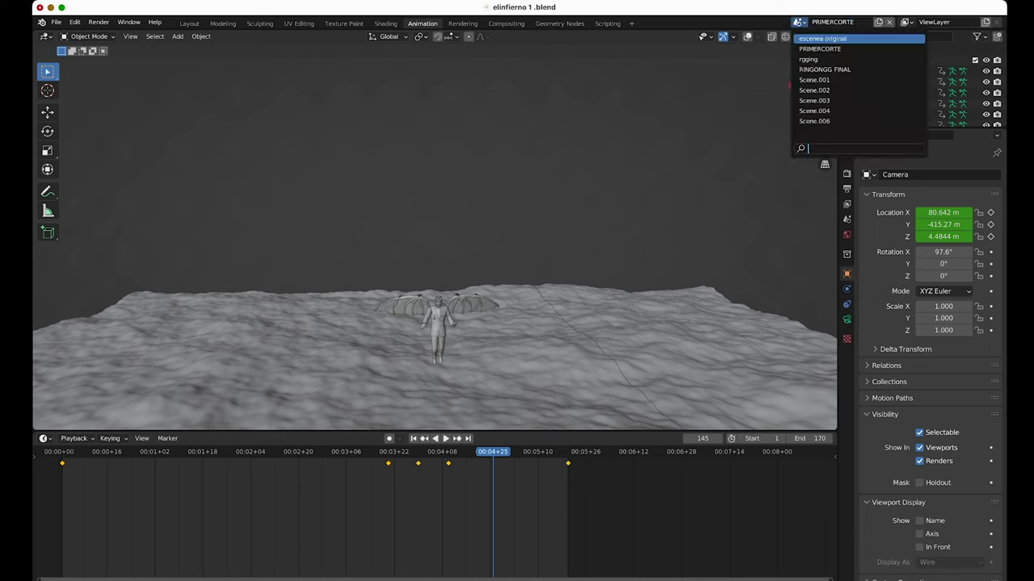
key("Return")
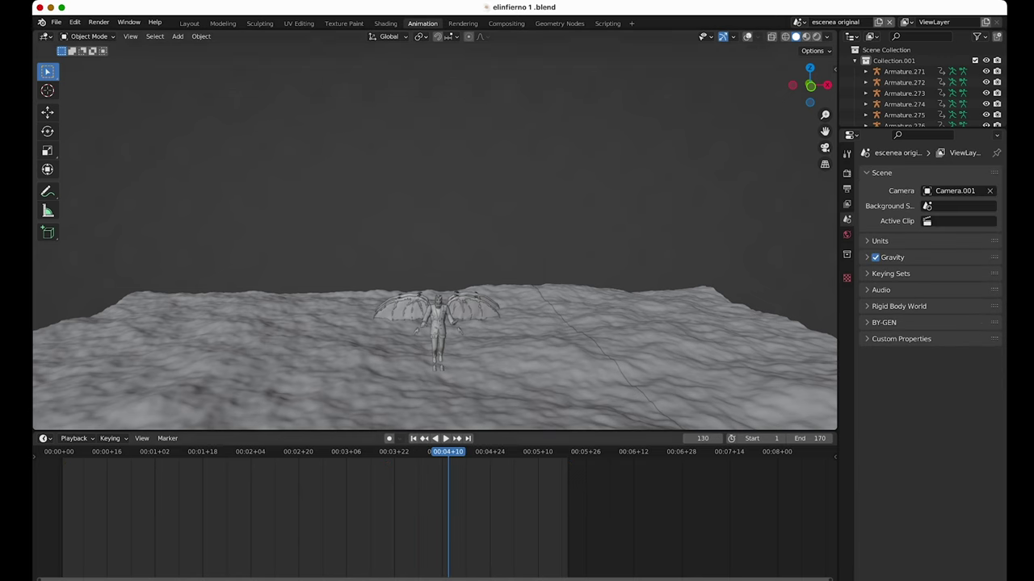
Show the camera view and render engine settings, giving the outliner more room.
key("Escape")
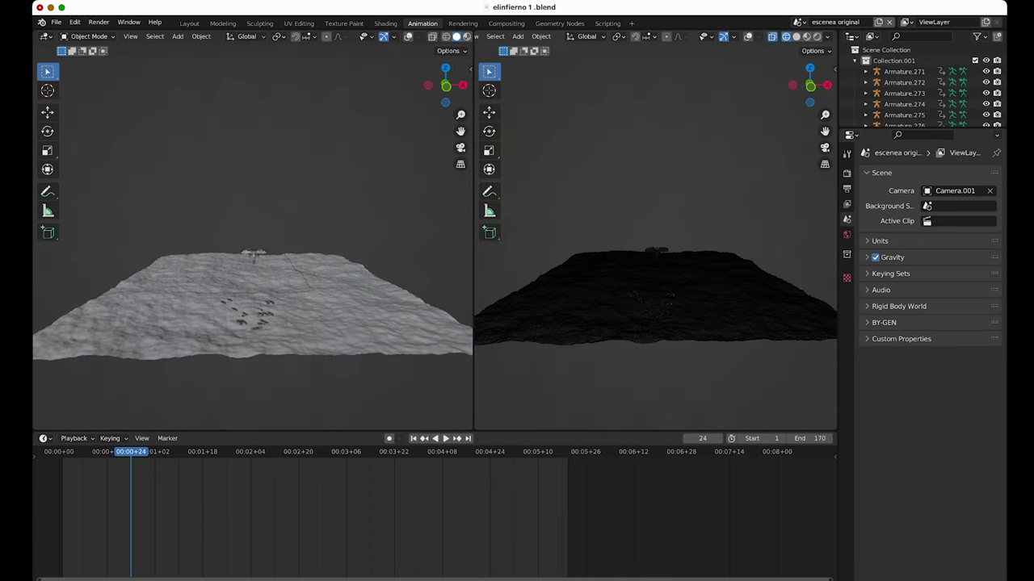
key("KP_0")
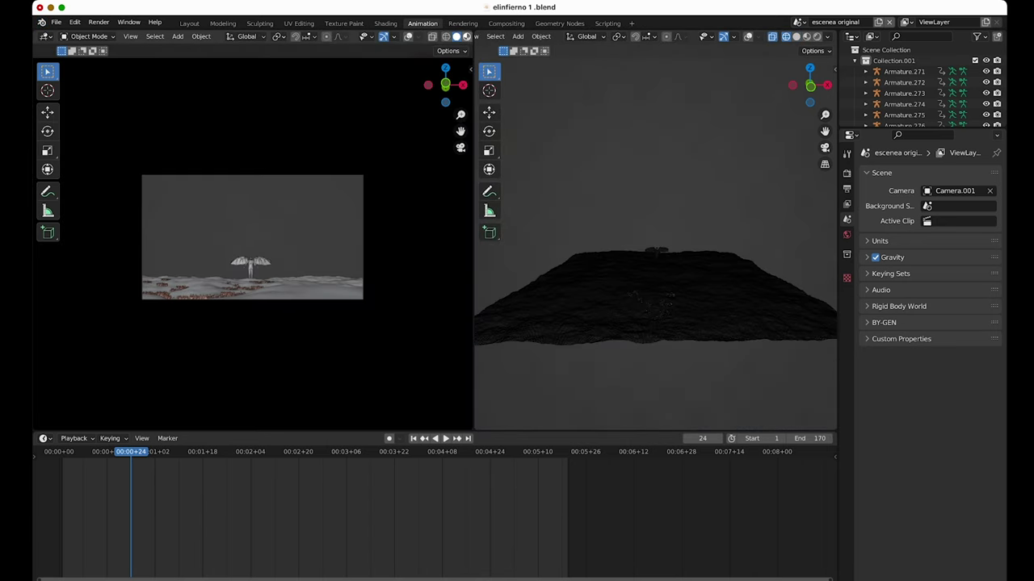
left_click(847, 174)
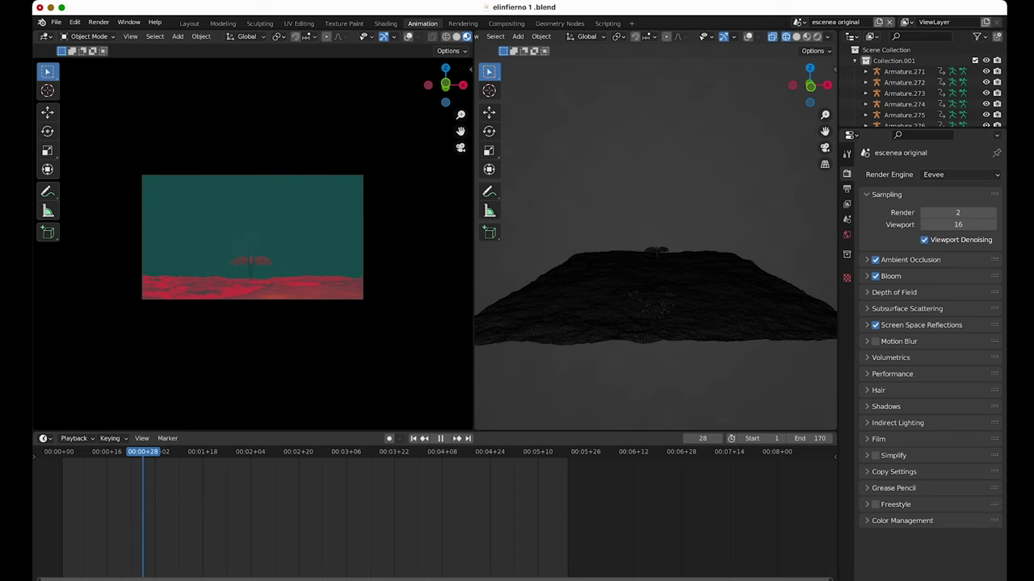
left_click_drag(920, 130, 921, 333)
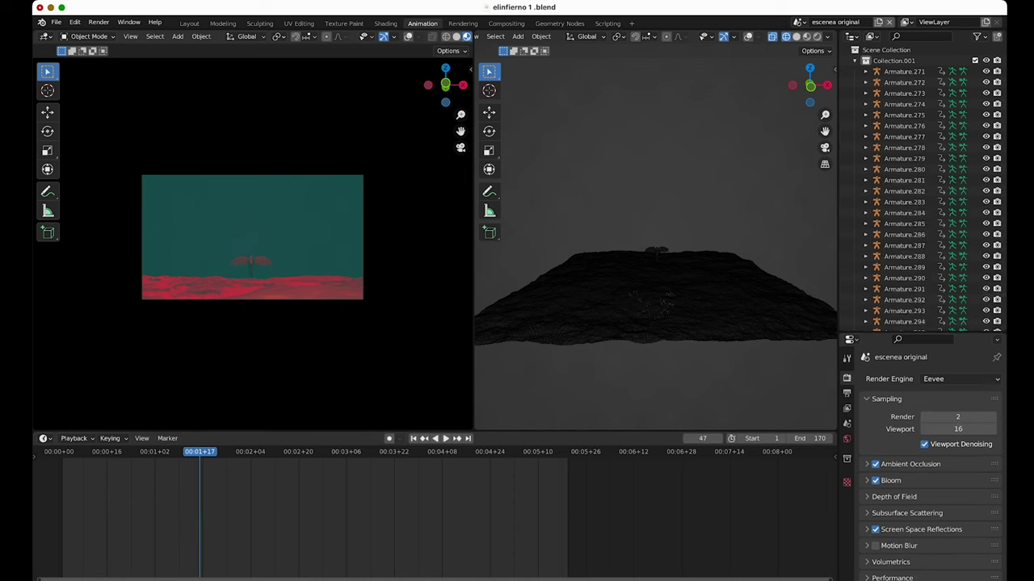
scroll(921, 186, "down", 10)
scroll(921, 186, "down", 10)
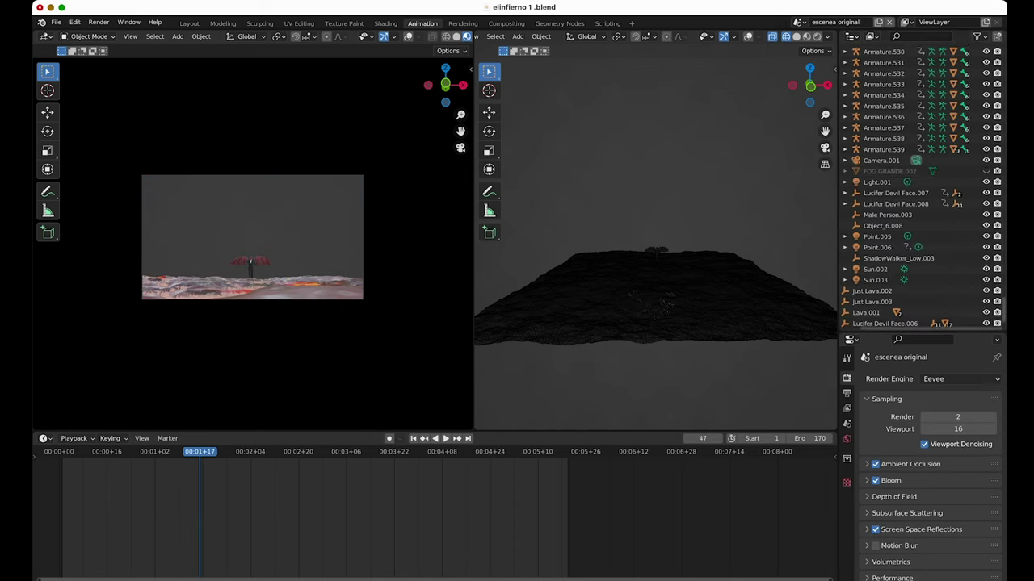
Switch to PRIMERCORTE, widen the camera view, and set the lower area to Shader Editor.
left_click(799, 22)
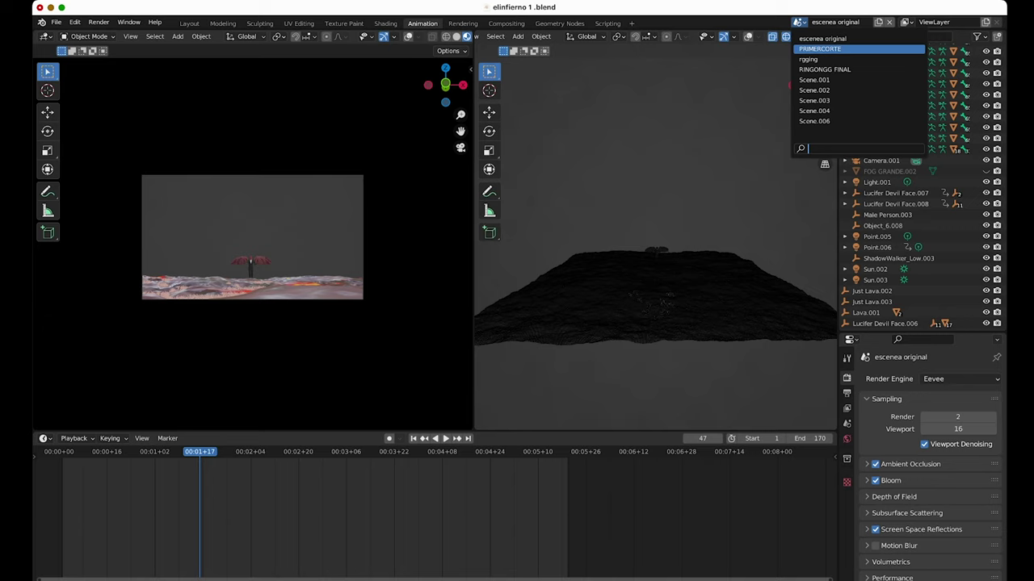
key("Return")
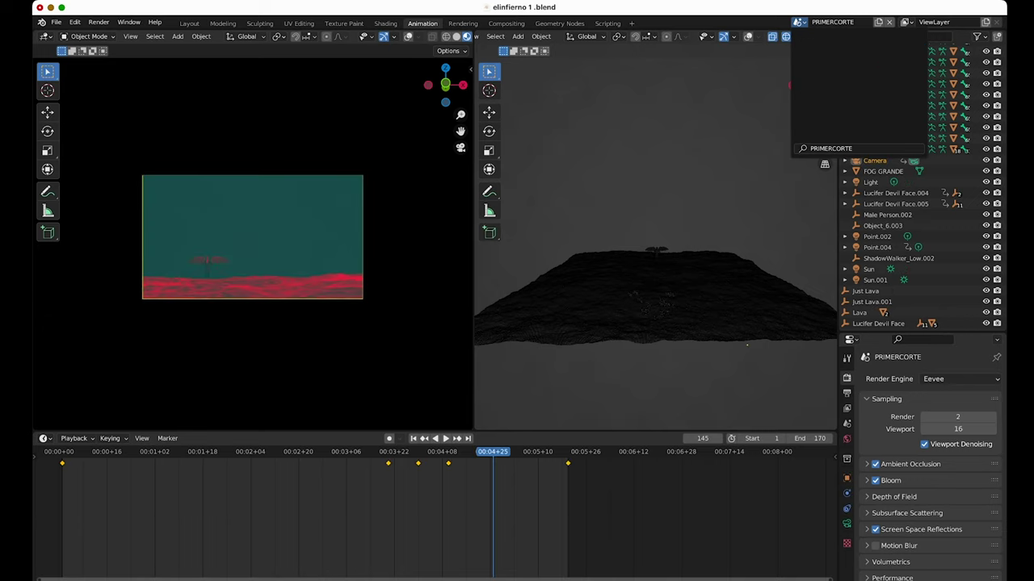
left_click_drag(474, 243, 615, 242)
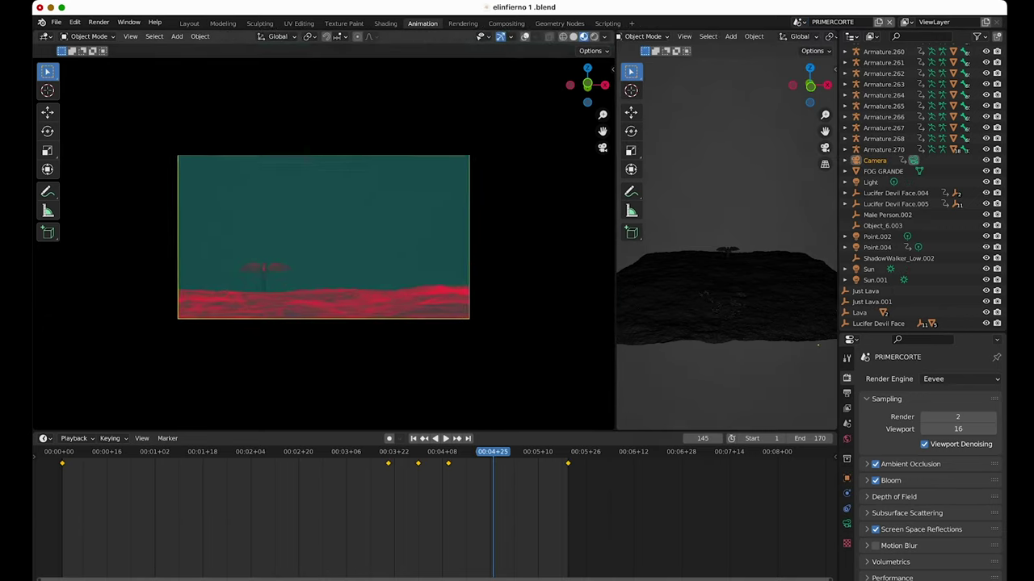
scroll(323, 242, "up", 5)
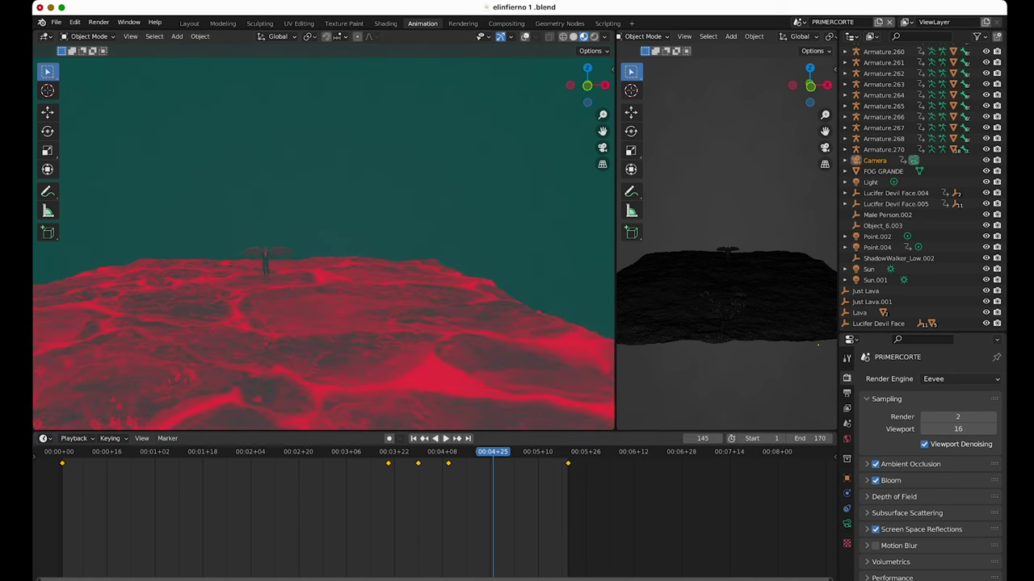
left_click(43, 438)
left_click(81, 556)
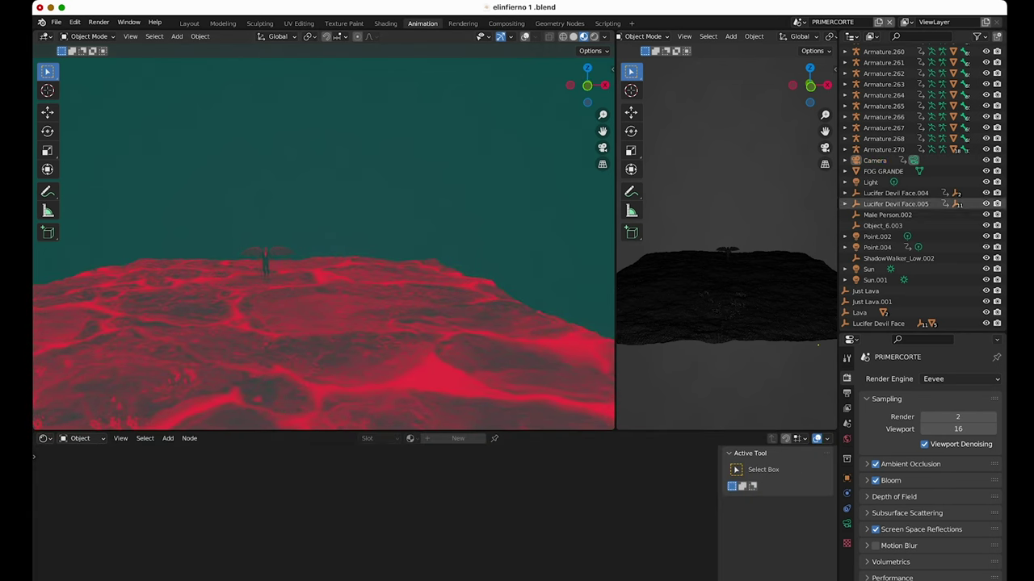
Select FOG GRANDE, turn its Volume Scatter colour from blue to red, and set density 0.010.
left_click(883, 171)
scroll(371, 517, "up", 3)
scroll(371, 517, "up", 3)
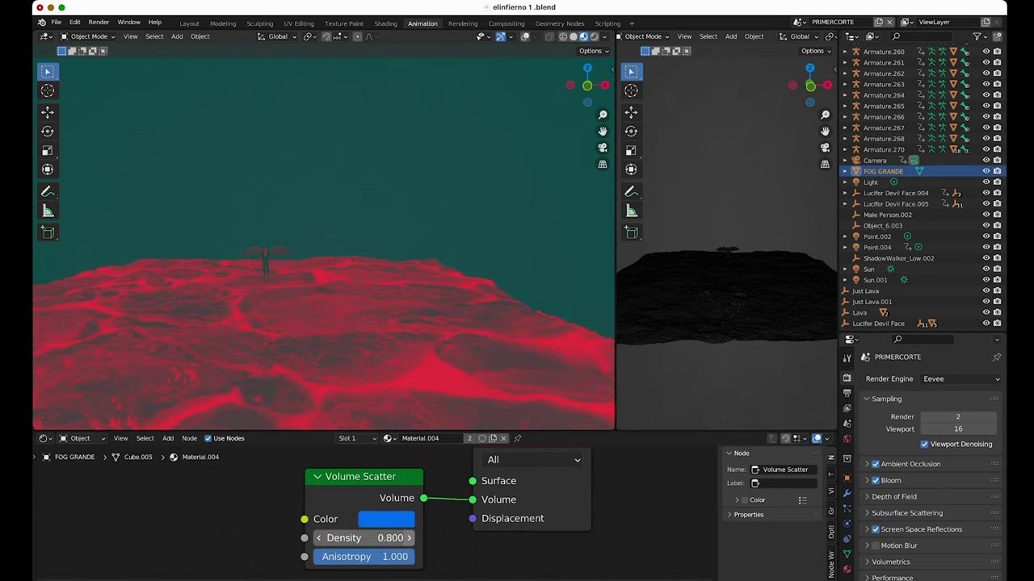
left_click(409, 538)
left_click(386, 519)
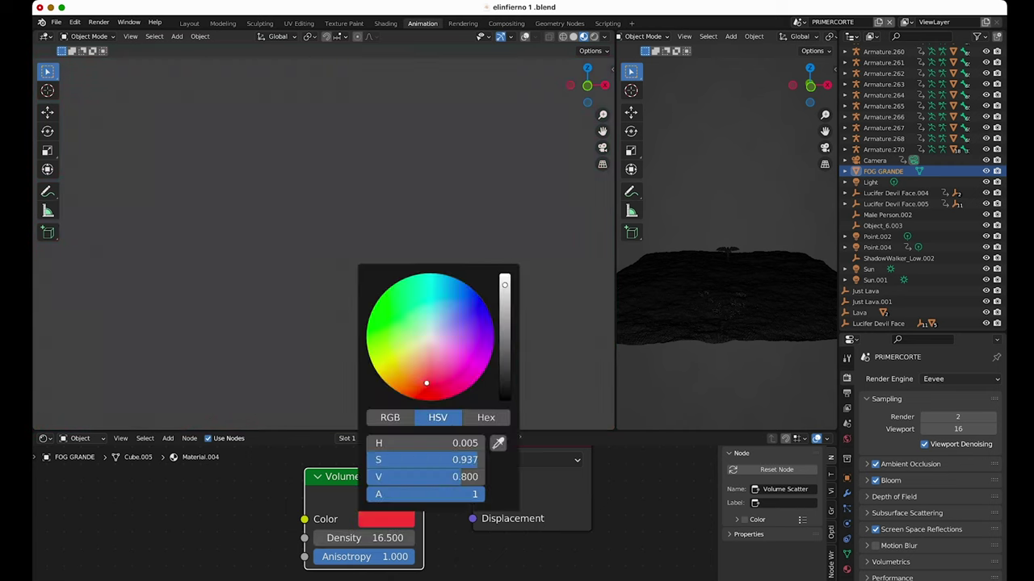
key("BackSpace")
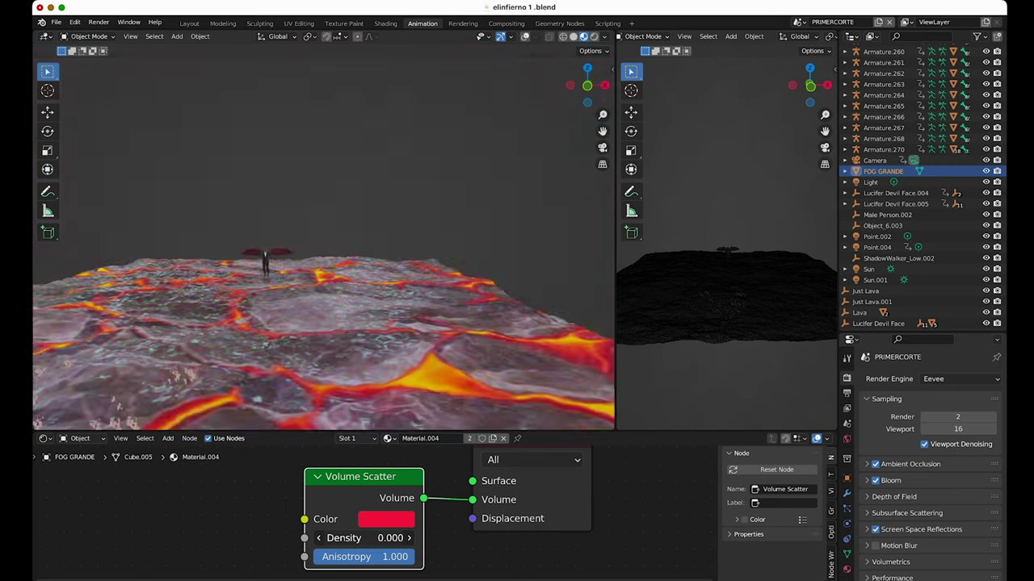
key("Return")
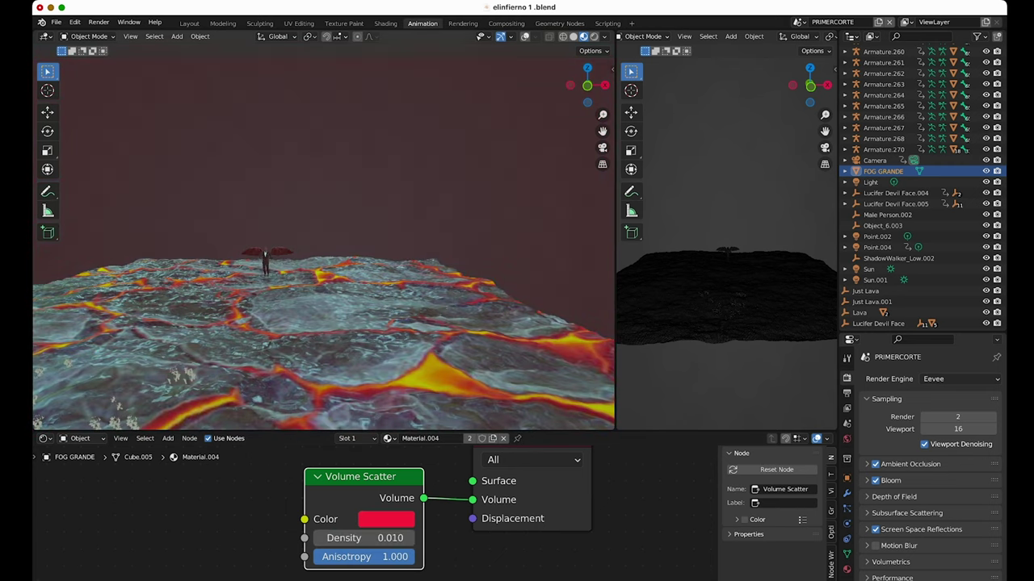
key("KP_0")
Raise the fog density to 0.31, then check the colour and the lava plane's material.
left_click(408, 538)
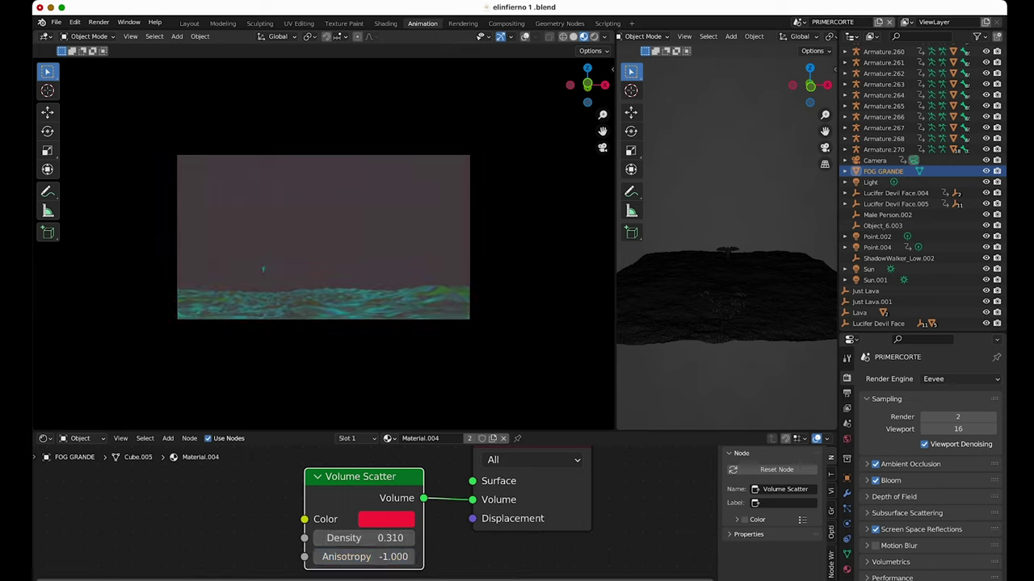
left_click(368, 537)
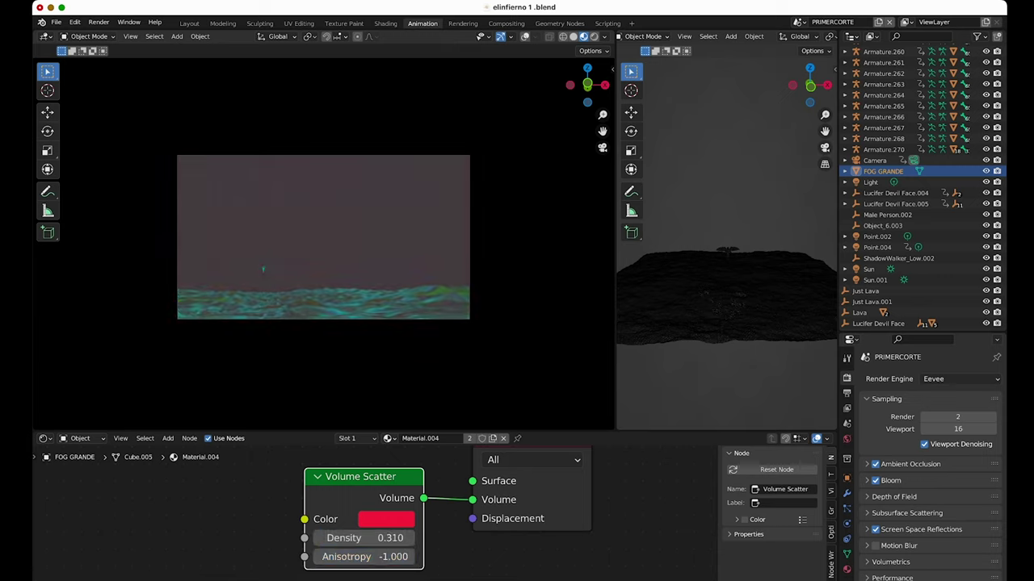
left_click(386, 519)
left_click(727, 299)
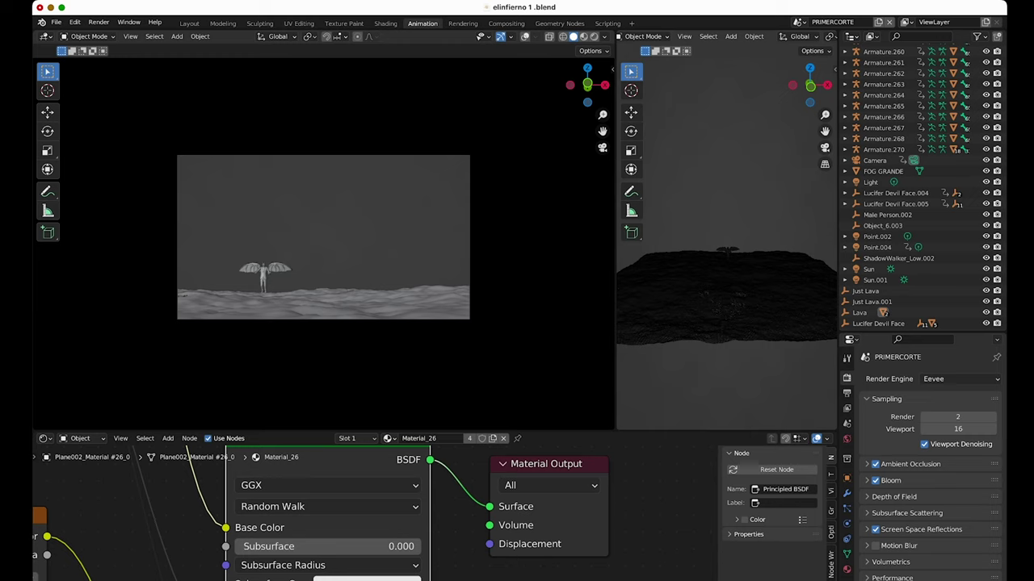
left_click(798, 22)
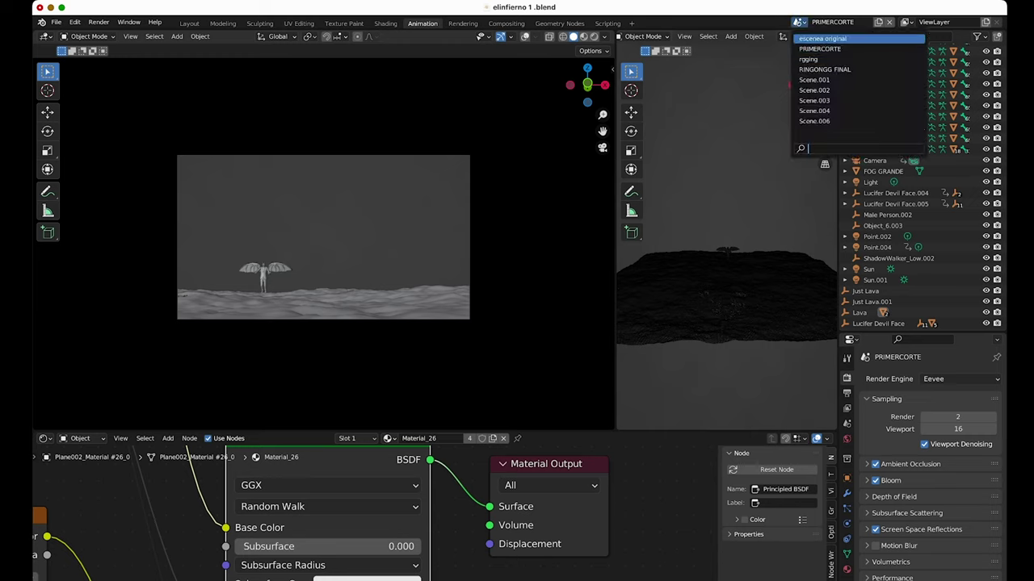
In escena original with Rendered shading, unhide and select FOG GRANDE.002.
left_click(822, 38)
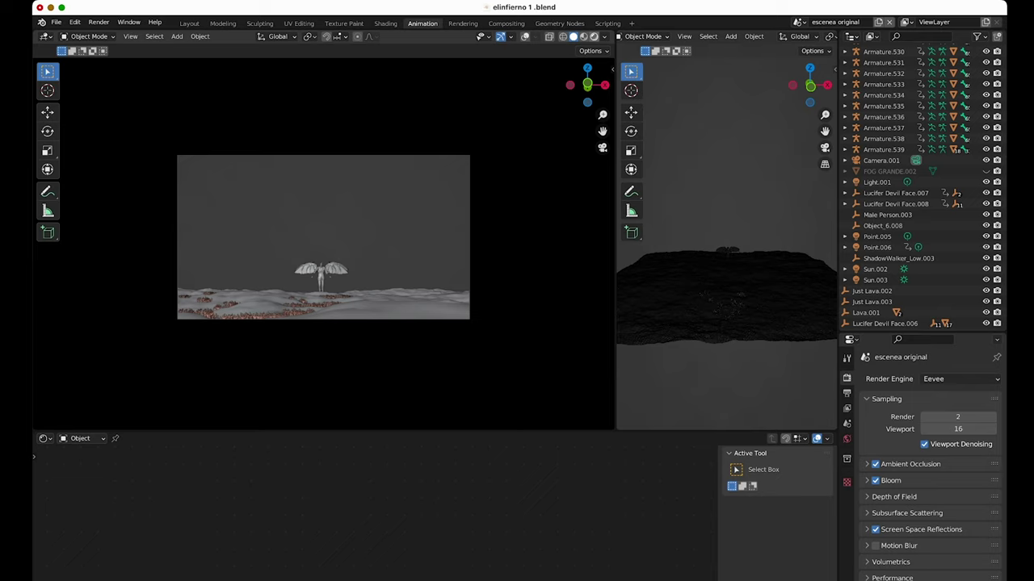
left_click(595, 36)
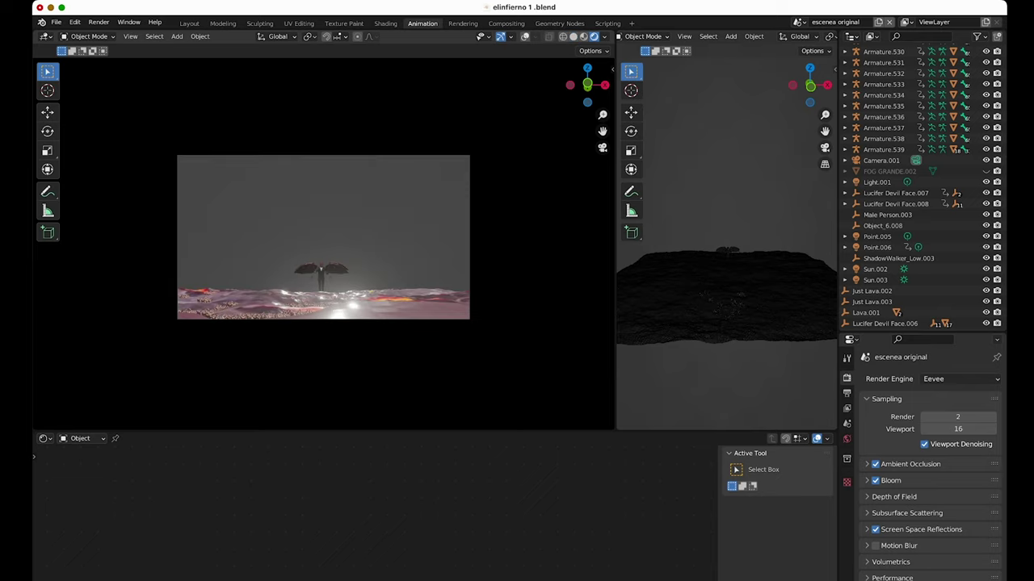
left_click(985, 171)
left_click(888, 171)
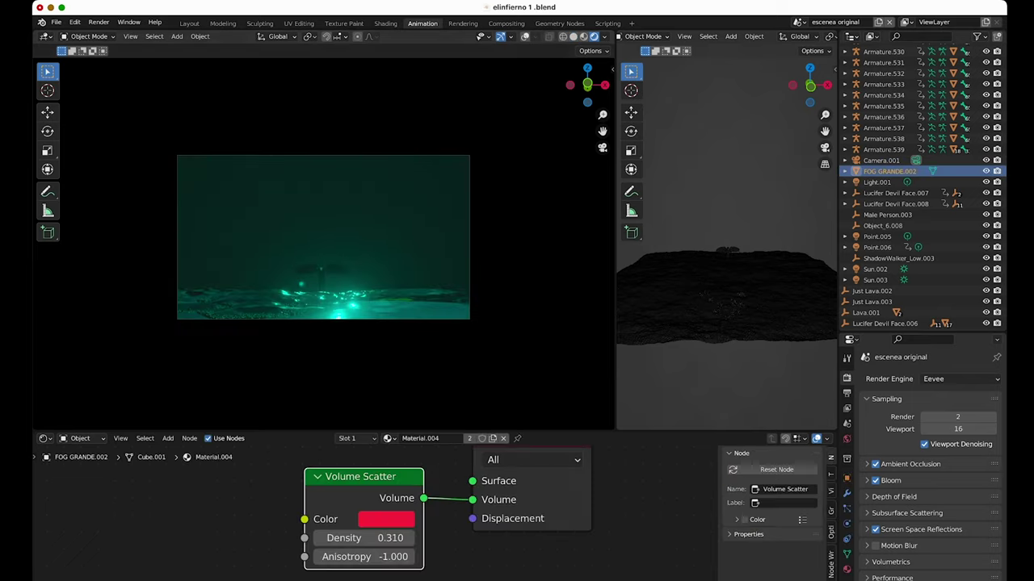
Shift FOG GRANDE.002's fog colour hue to 0.630 and narrow the camera view.
left_click(386, 519)
left_click_drag(431, 383, 457, 302)
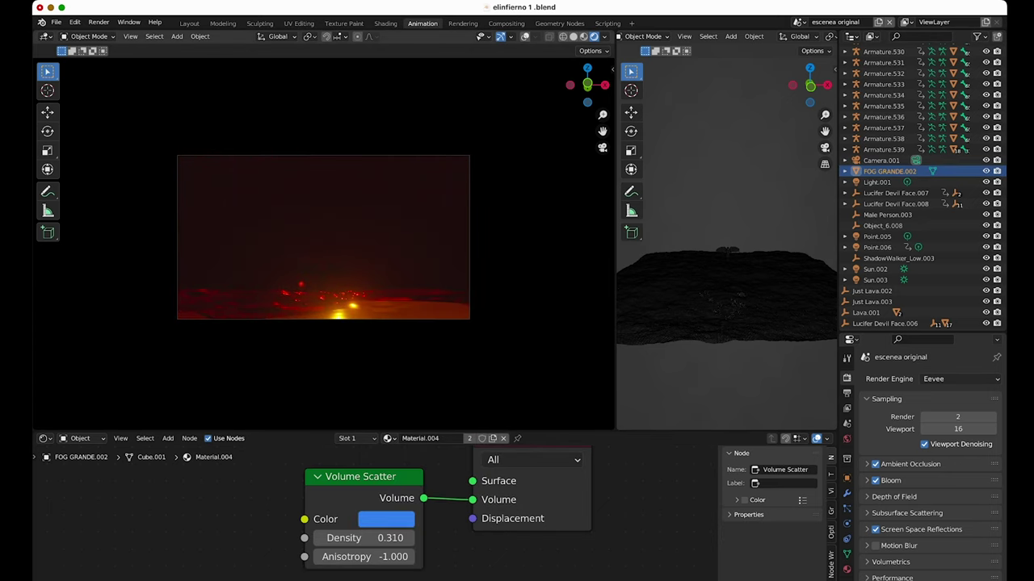
scroll(888, 214, "down", 1)
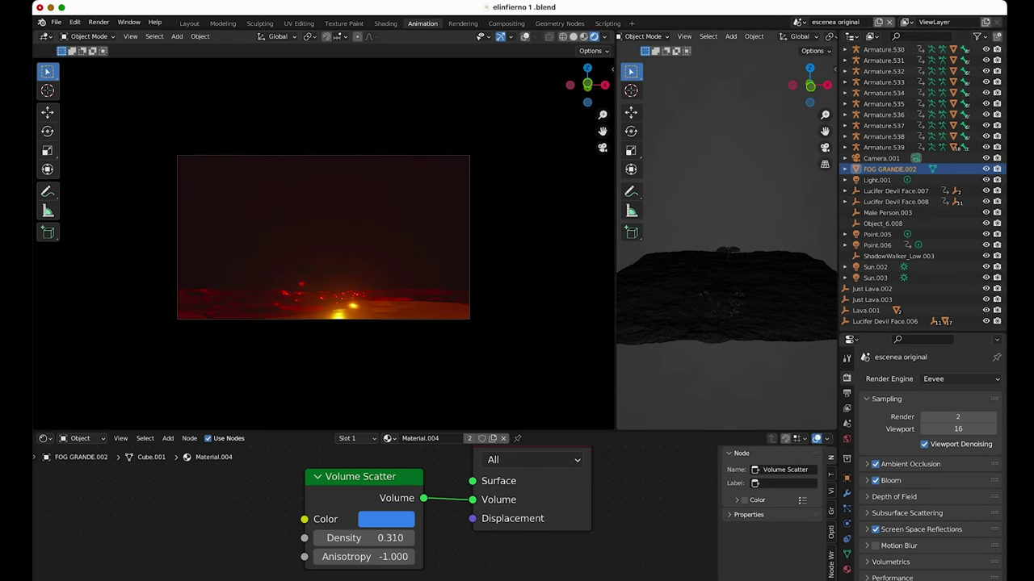
left_click_drag(616, 243, 417, 242)
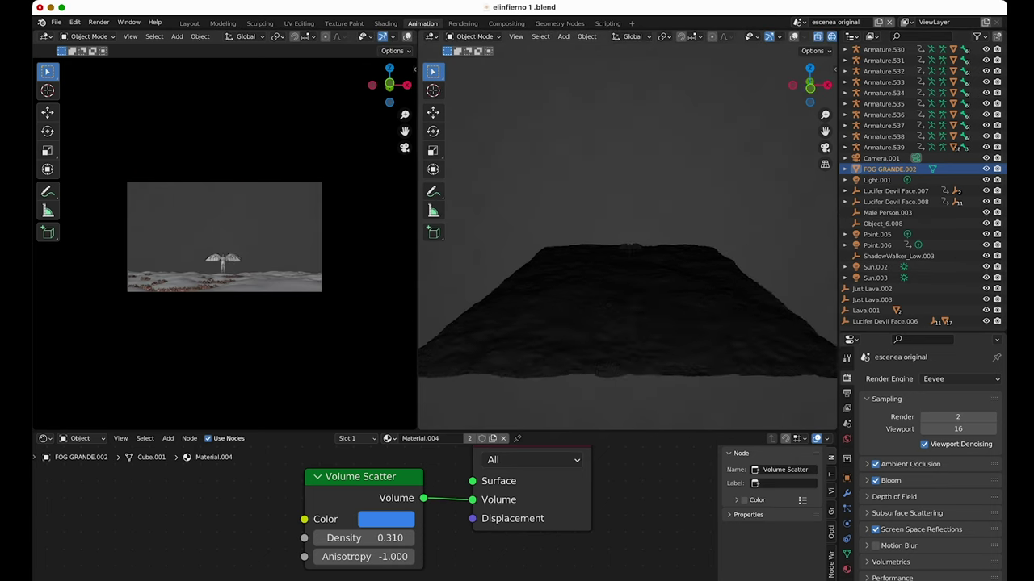
Switch the right view to solid shading and add a sun light, Sun.004, at the 3D cursor.
left_click(433, 89)
middle_click_drag(614, 307, 592, 362)
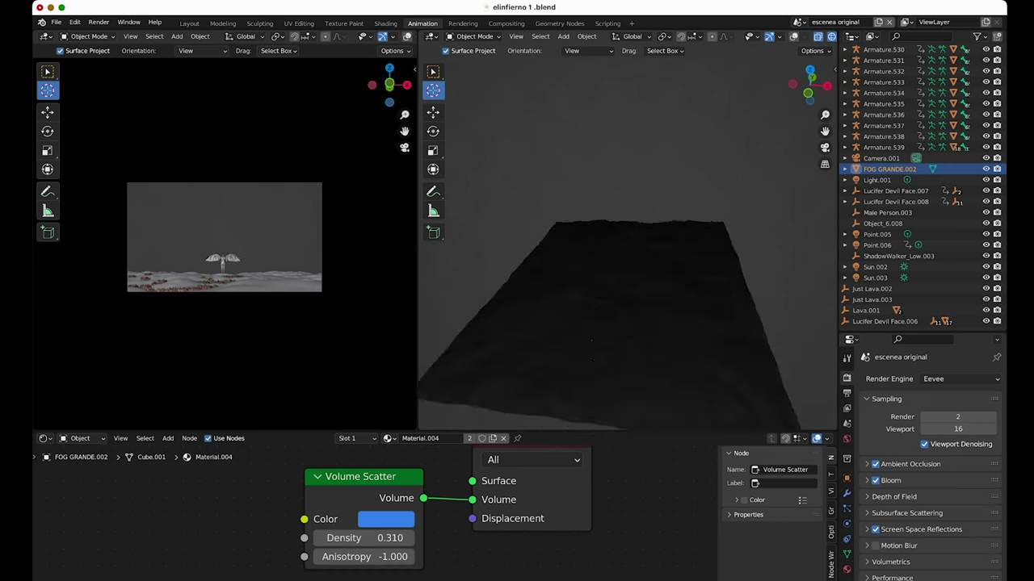
left_click(818, 36)
scroll(627, 242, "up", 2)
scroll(627, 242, "up", 2)
scroll(627, 243, "up", 2)
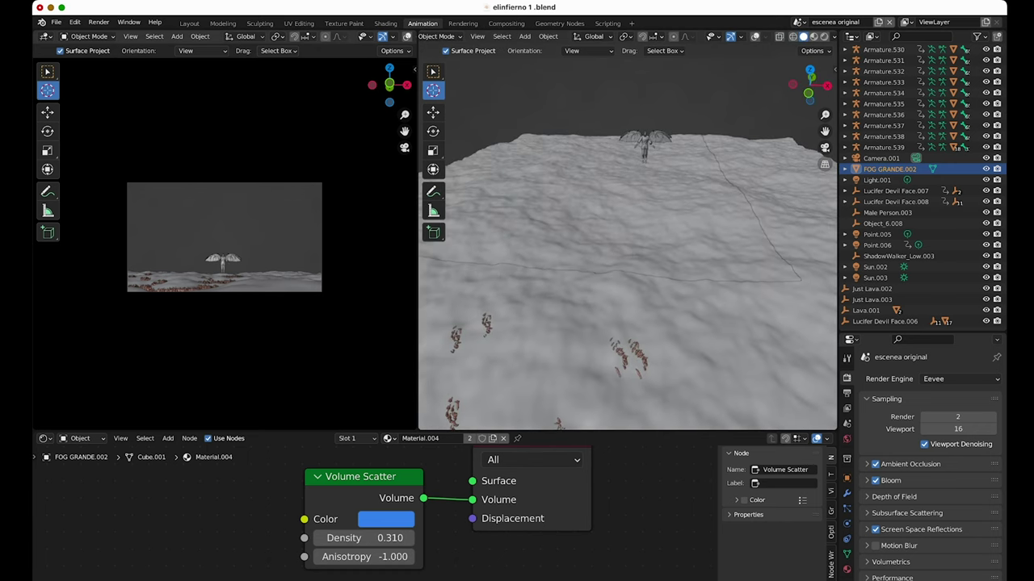
key("shift+a")
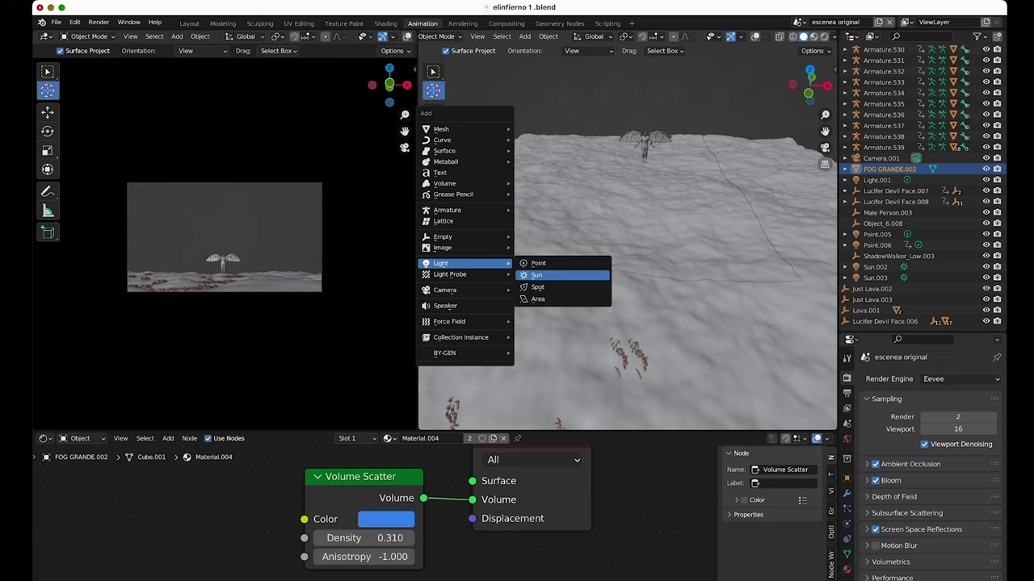
left_click(536, 274)
Lift Sun.004 high above the lava terrain, scale it up and tilt it.
middle_click_drag(641, 307, 595, 307)
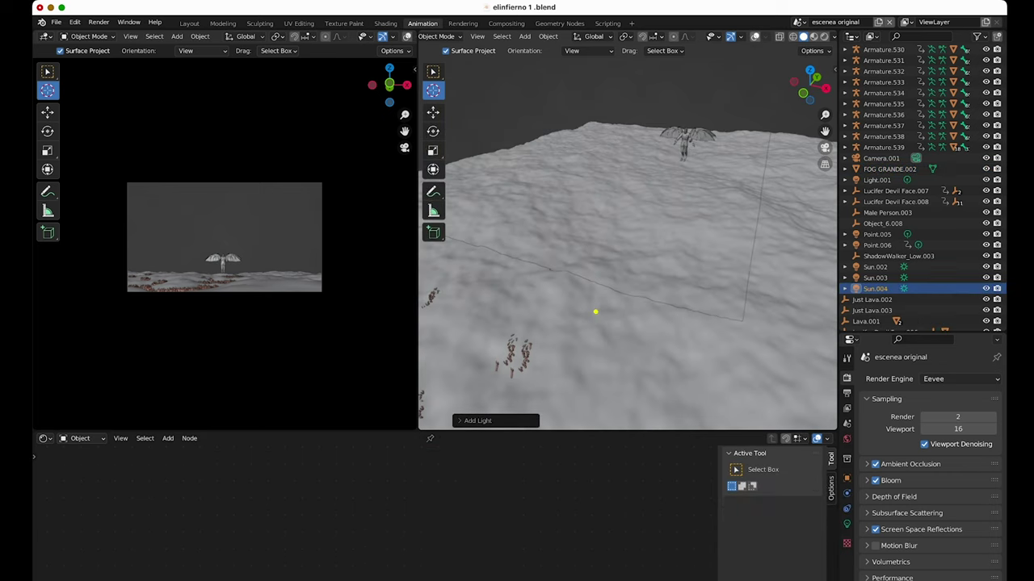
mouse_move(627, 242)
middle_mouse_down()
mouse_move(595, 242)
mouse_move(628, 210)
middle_mouse_up()
key("g")
key("Return")
middle_click_drag(565, 242, 525, 162)
key("s")
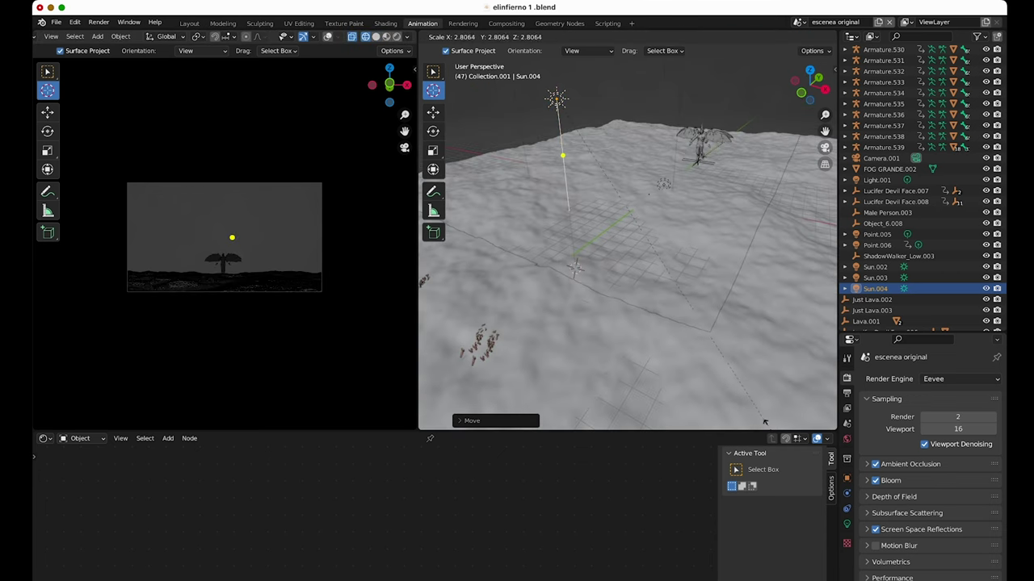
key("r")
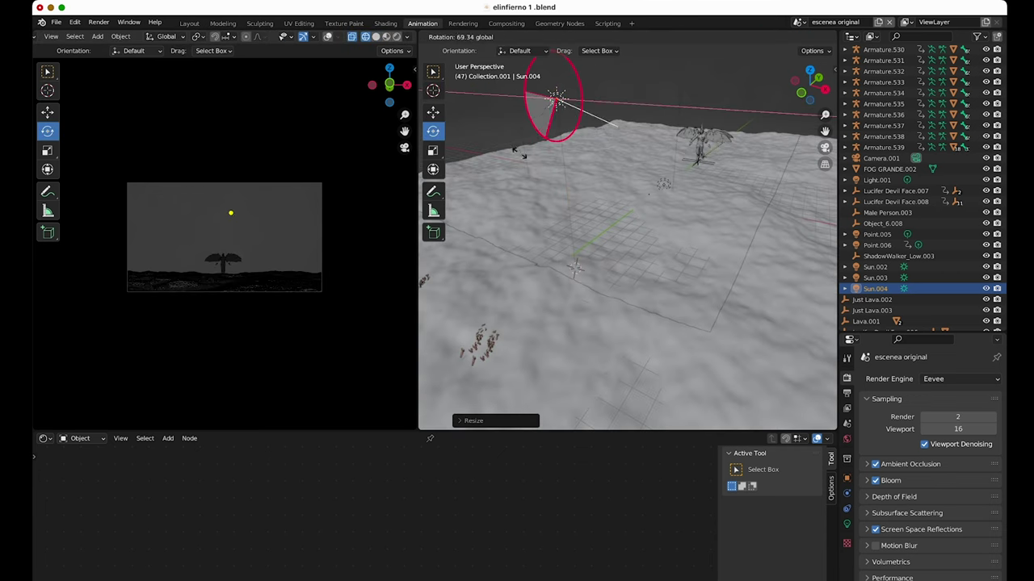
key("Return")
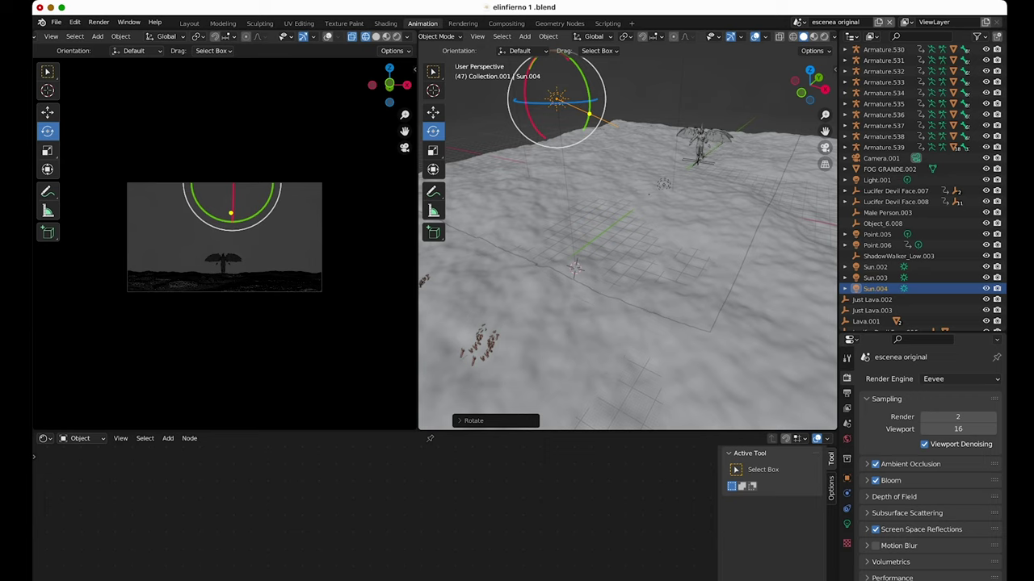
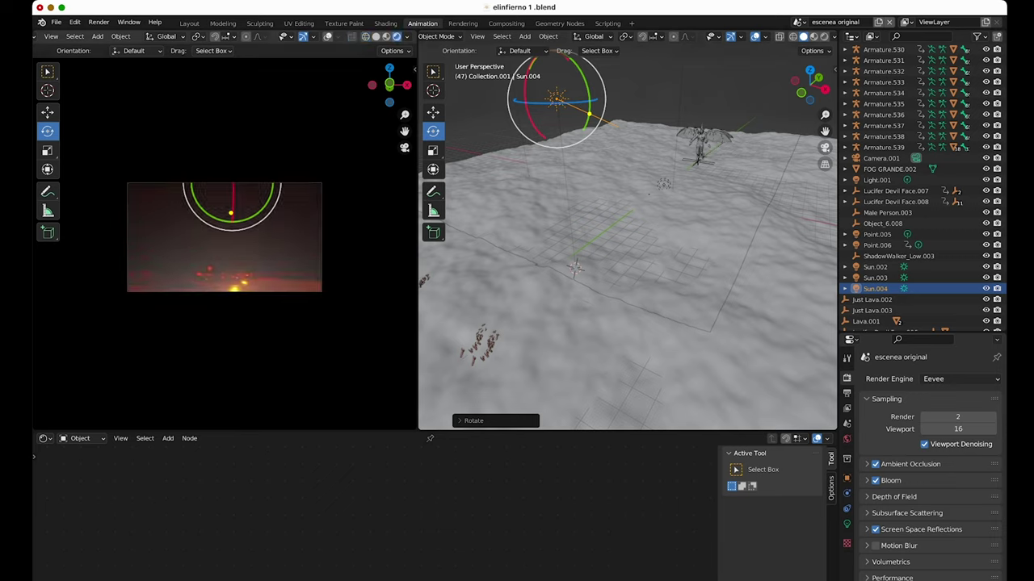
Give Sun.004 a blue colour and a strength of 4.
left_click(847, 525)
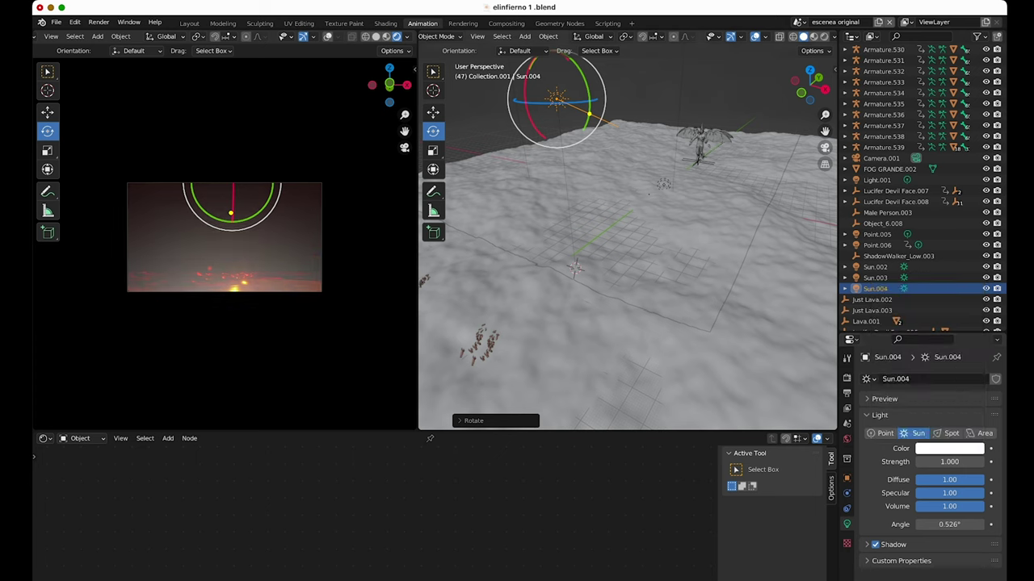
left_click(872, 310)
left_click(872, 288)
left_click(949, 449)
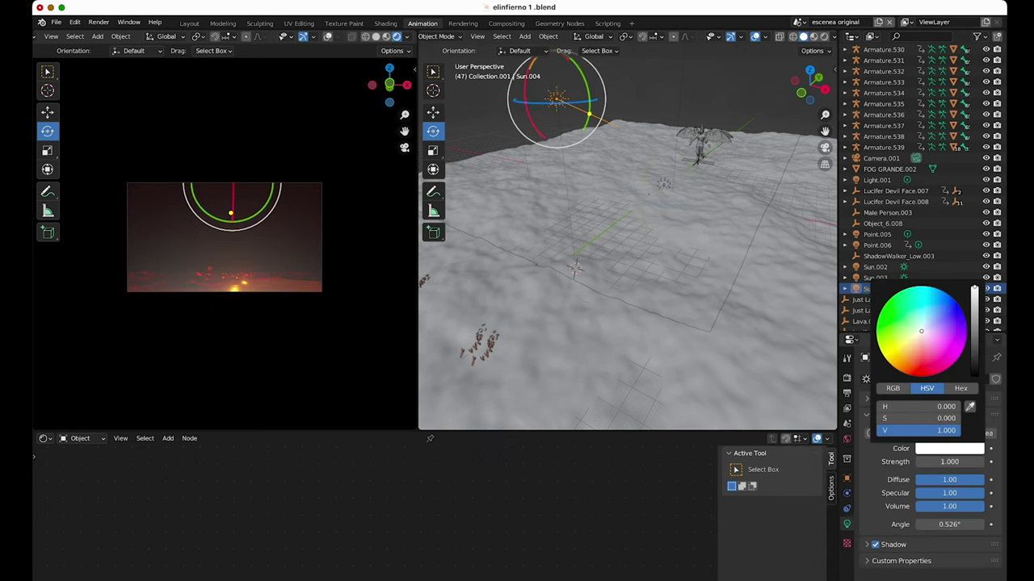
left_click(950, 314)
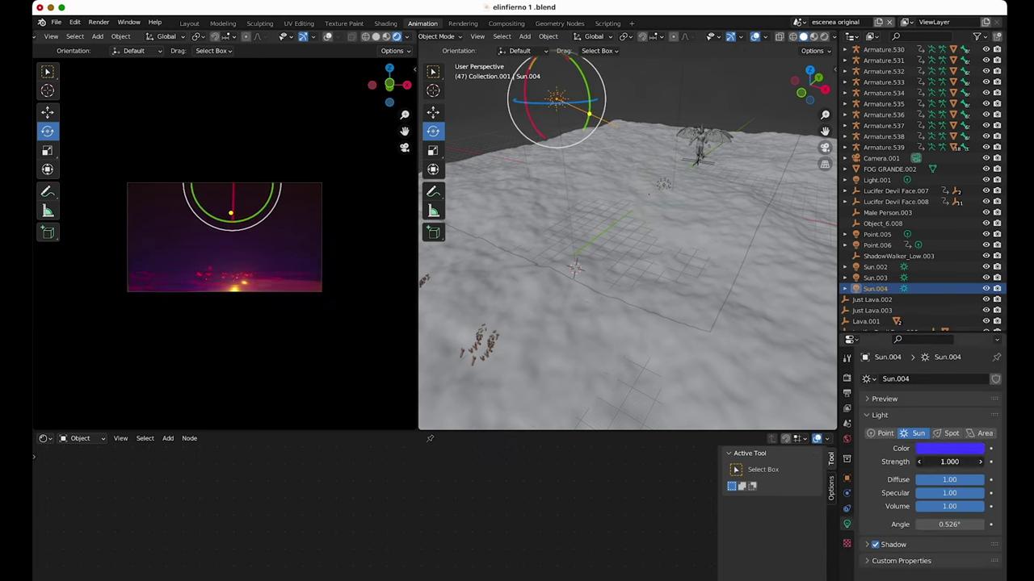
left_click_drag(948, 461, 953, 461)
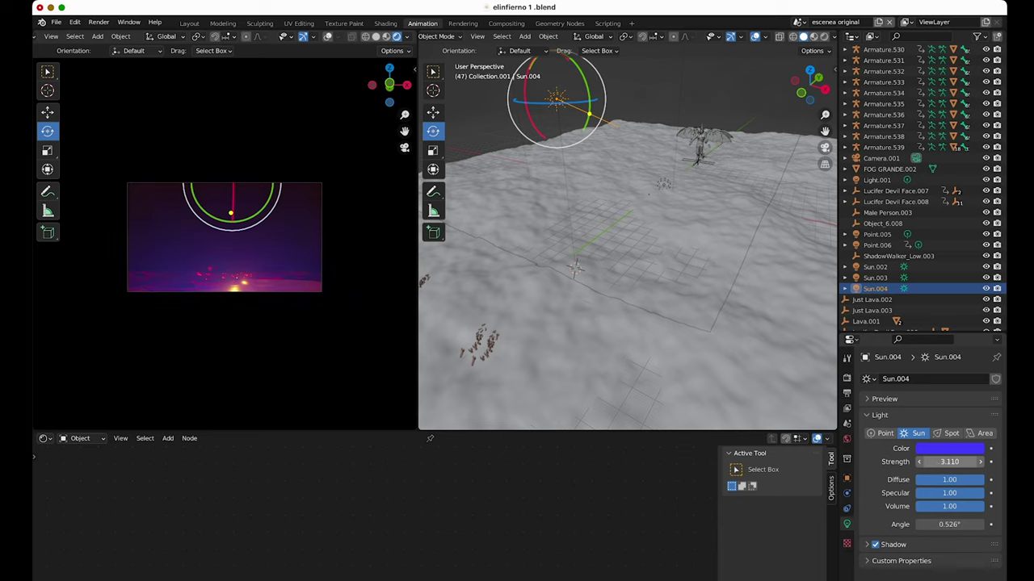
double_click(949, 461)
type("4")
key("Return")
Confirm the viewport samples, then drop the sun's specular and volume to 0 and lower diffuse.
left_click(846, 377)
double_click(957, 429)
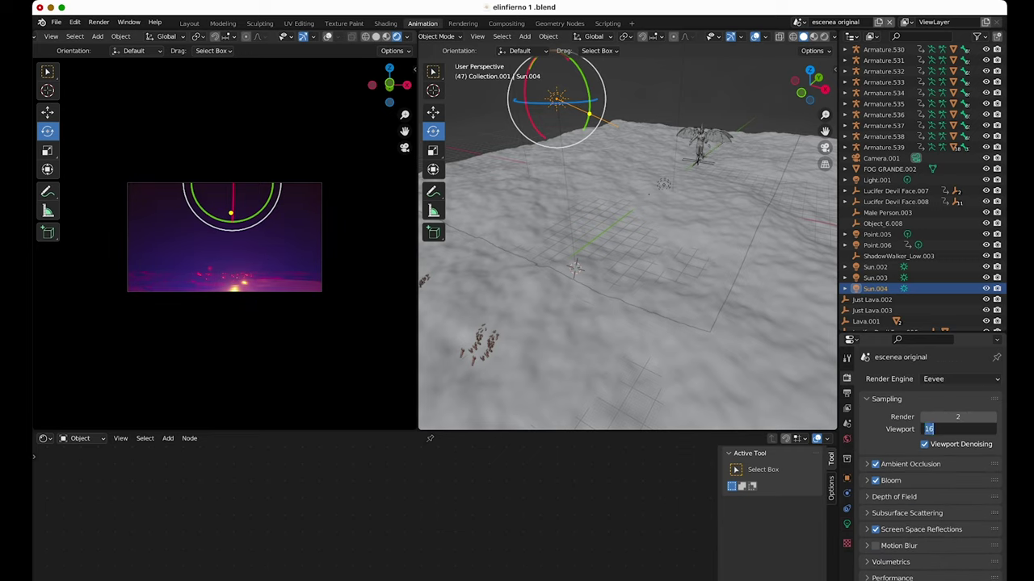
type("1")
key("Return")
left_click(847, 524)
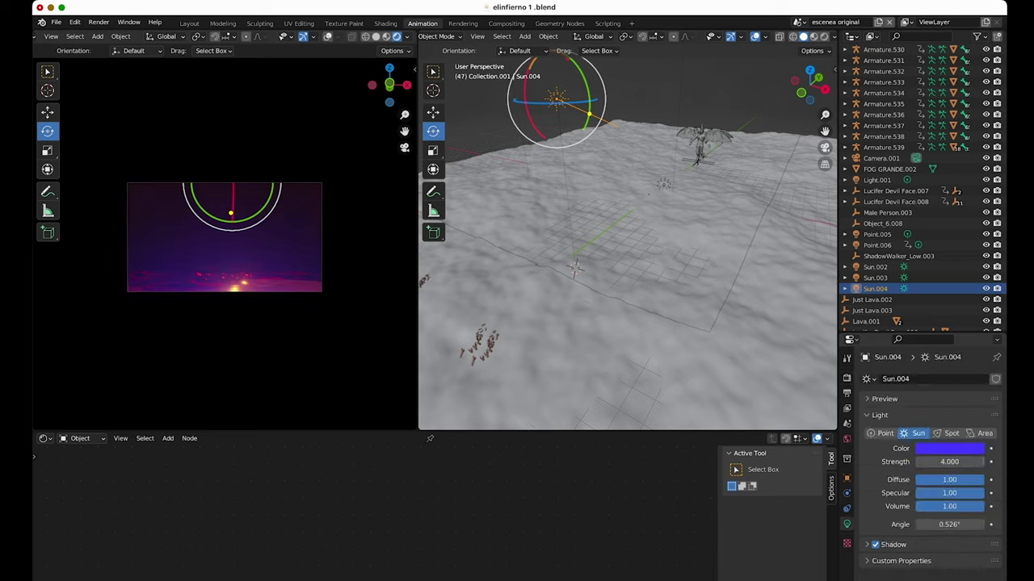
left_click_drag(949, 507, 888, 506)
mouse_move(949, 492)
left_mouse_down()
mouse_move(889, 493)
mouse_move(945, 479)
mouse_move(888, 480)
left_mouse_up()
Delete Sun.004 and reframe the terrain in the viewport.
key("x")
left_click(525, 190)
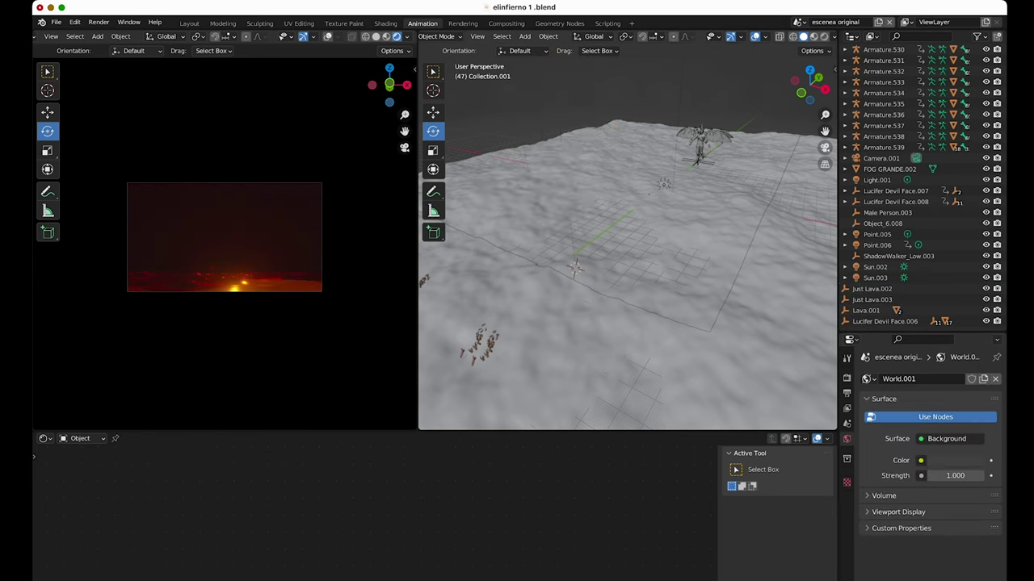
middle_click_drag(630, 266, 662, 242)
scroll(921, 186, "up", 2)
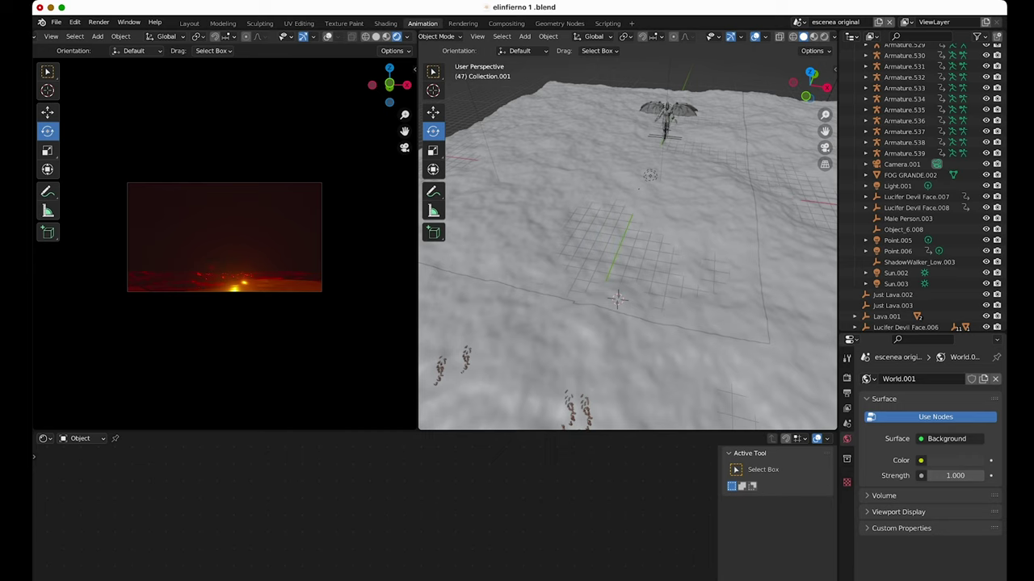
Add a point light above the terrain with 20000 W power.
key("shift+a")
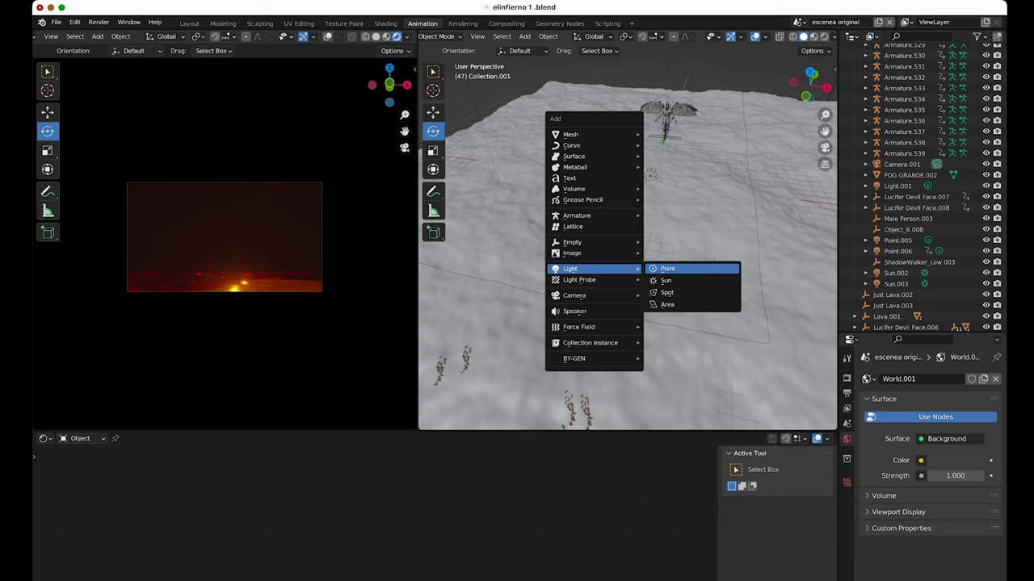
key("Return")
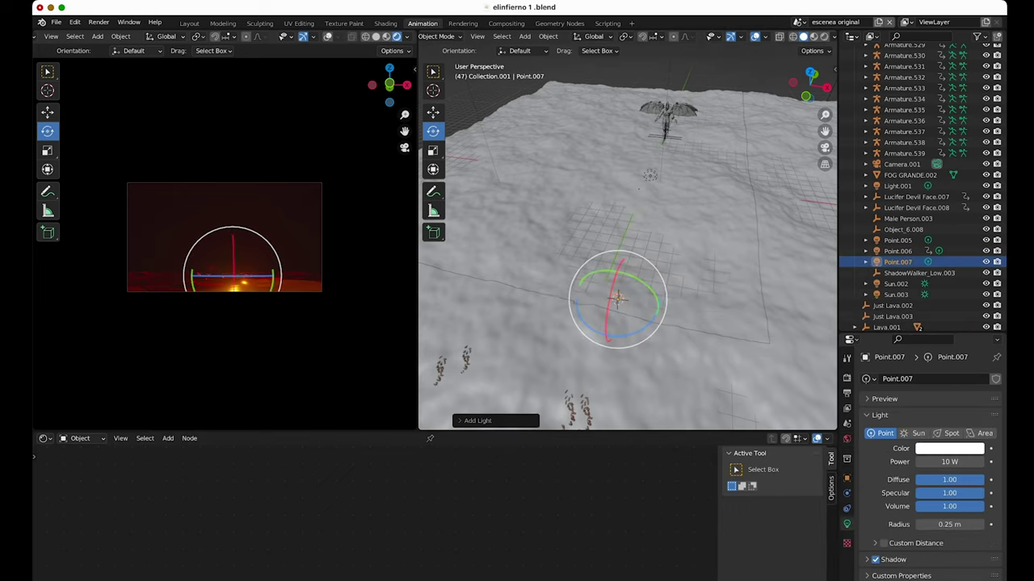
key("g")
left_click(611, 115)
left_click(949, 461)
type("20000")
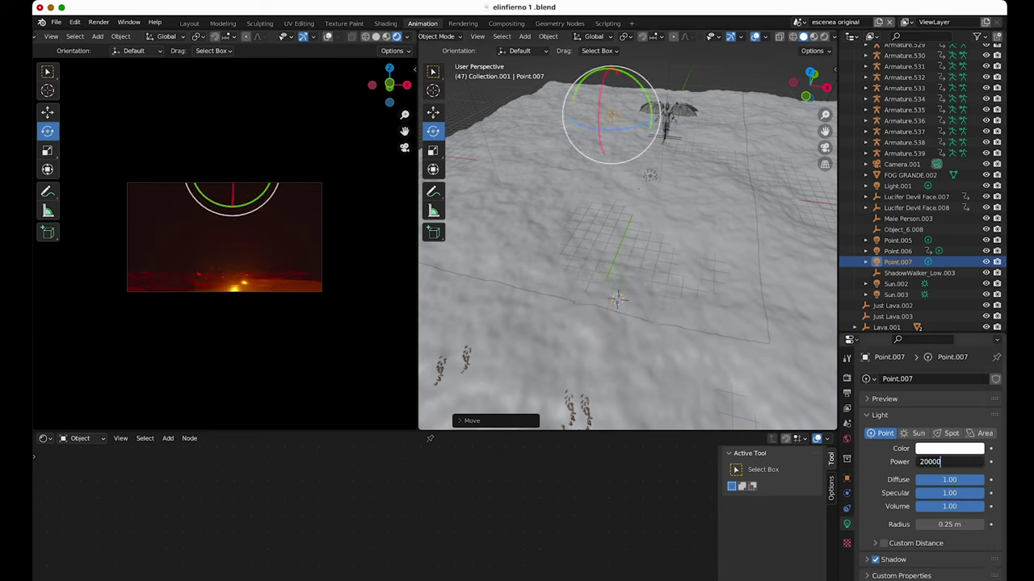
key("Return")
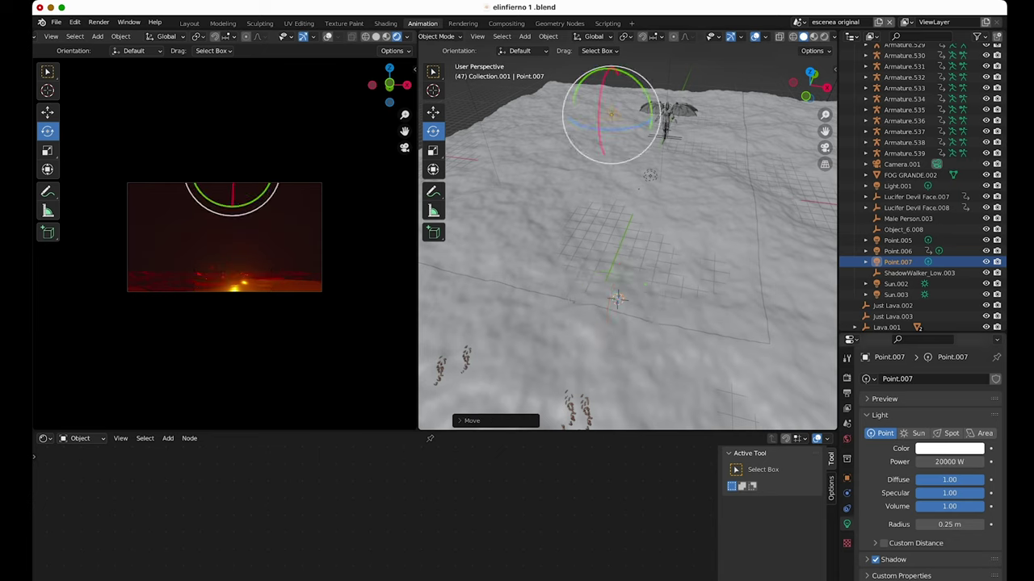
Delete the point light and select FOG GRANDE.002 to view its Volume Scatter material.
key("x")
left_click(566, 85)
left_click(910, 174)
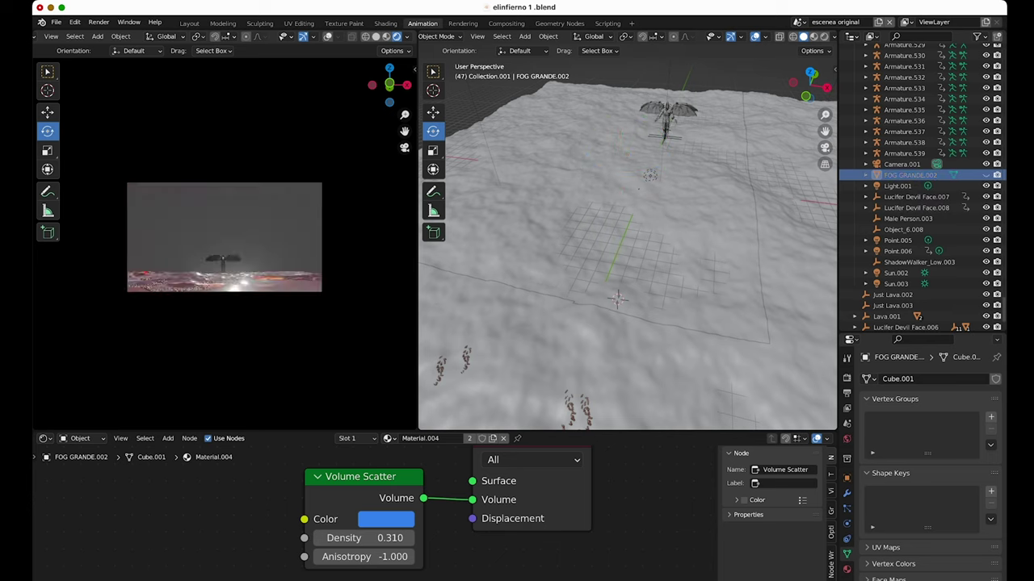
left_click(409, 538)
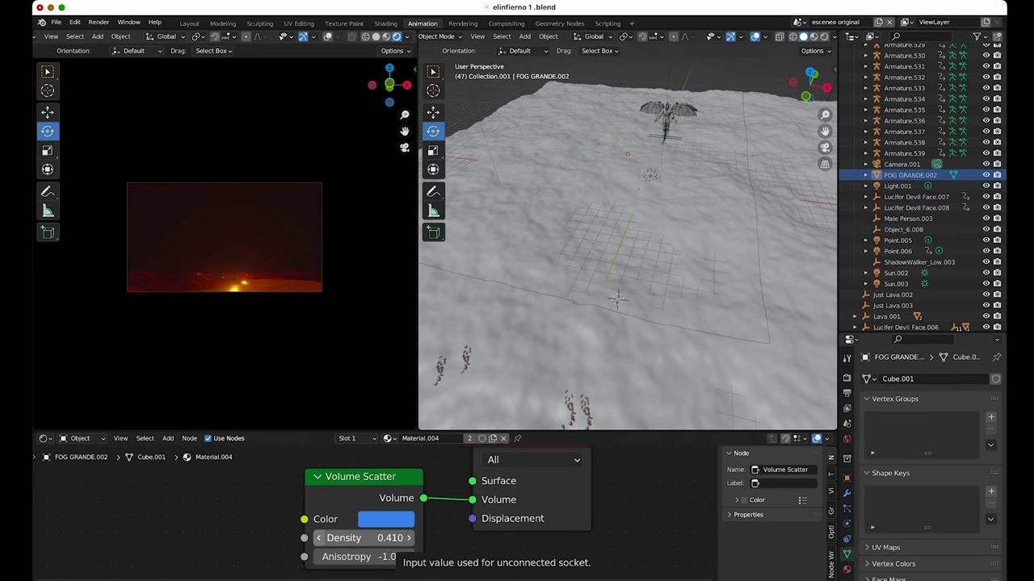
left_click(318, 538)
scroll(627, 242, "down", 5)
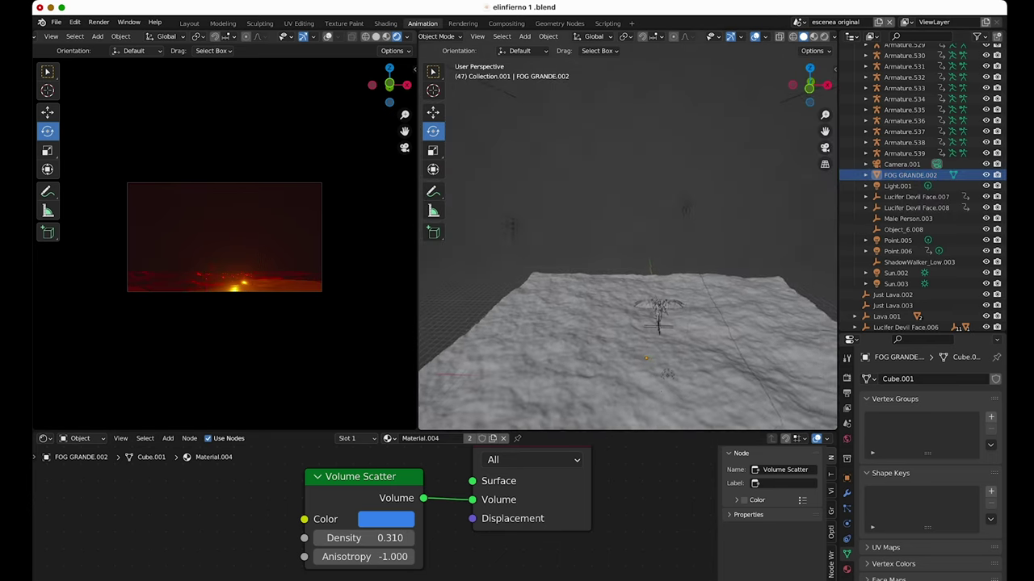
middle_click_drag(627, 242, 686, 258)
mouse_move(417, 242)
left_mouse_down()
mouse_move(470, 242)
mouse_move(448, 243)
left_mouse_up()
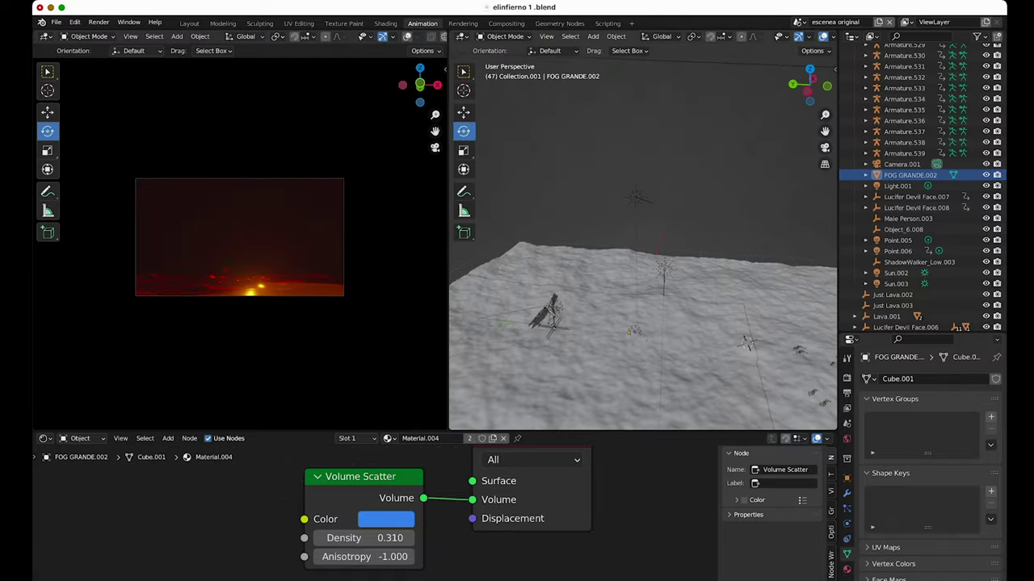